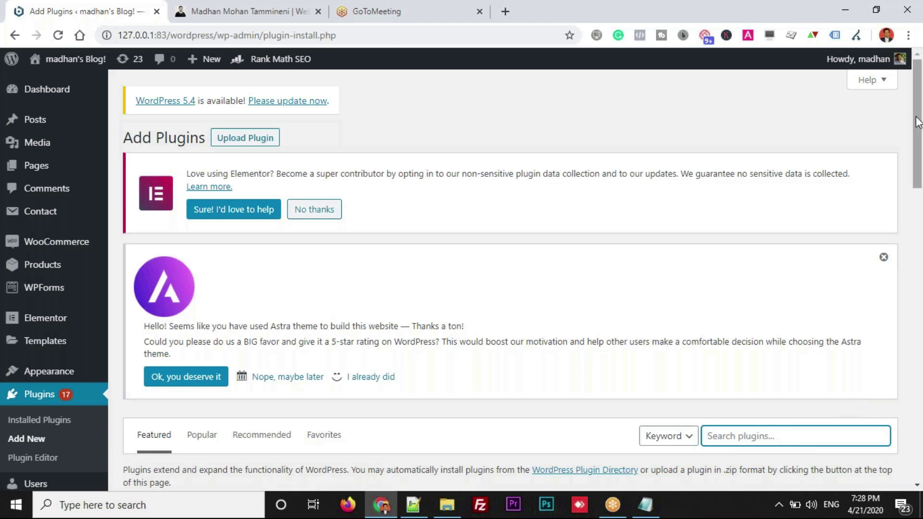
Search the plugin directory for "elementor", then install and activate Essential Addons for Elementor
left_click_drag(916, 117, 918, 172)
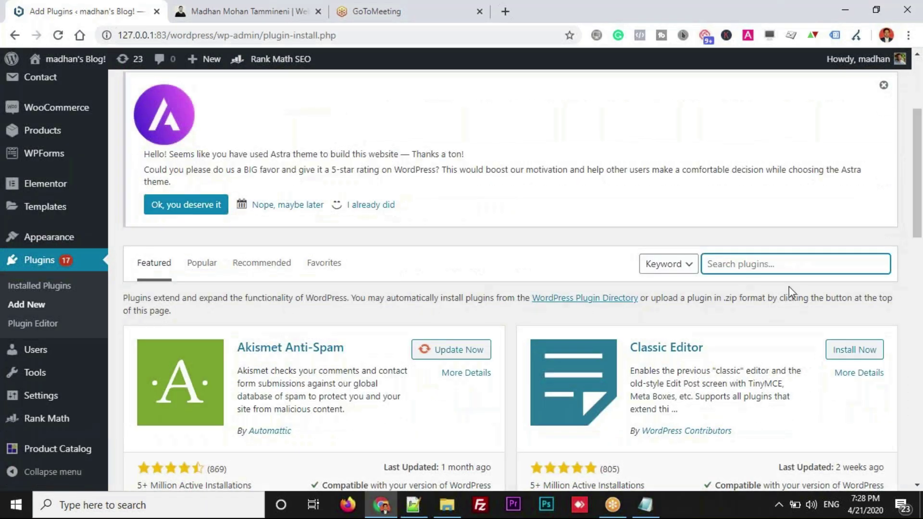
type("elementor")
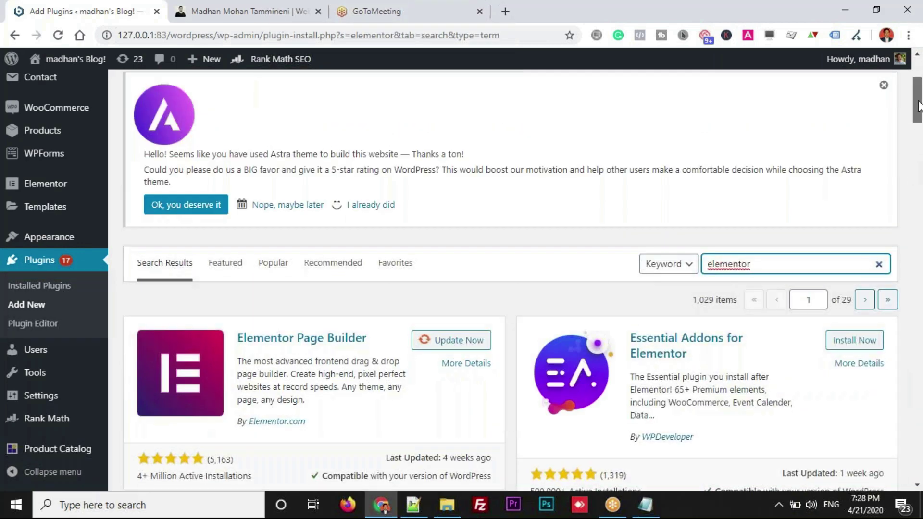
scroll(920, 109, "down", 1)
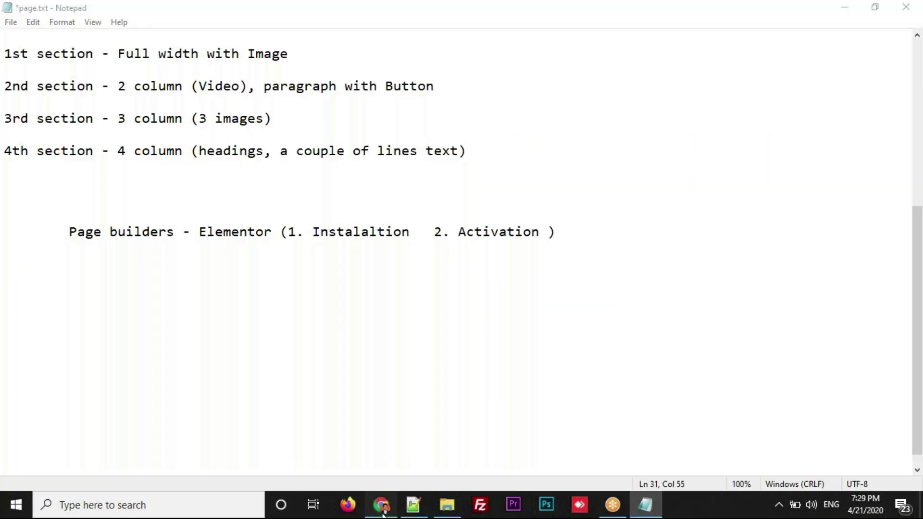
left_click(383, 509)
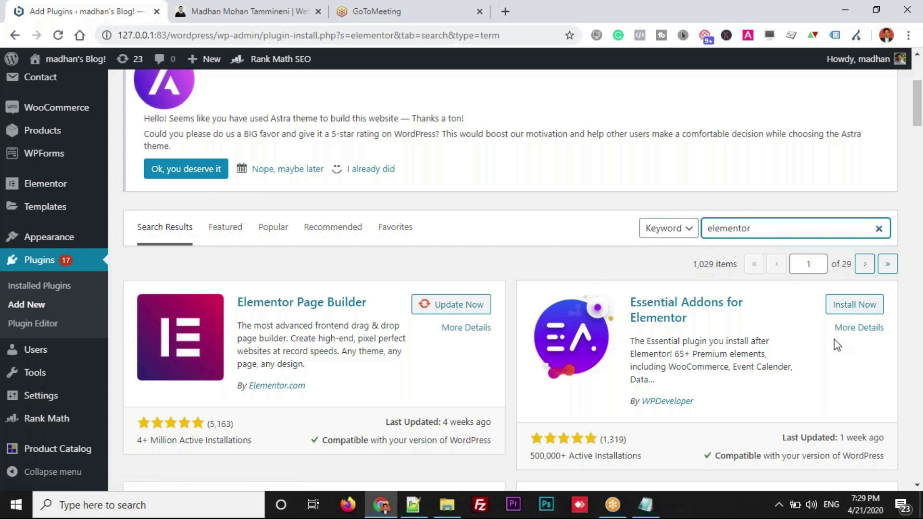
left_click(850, 304)
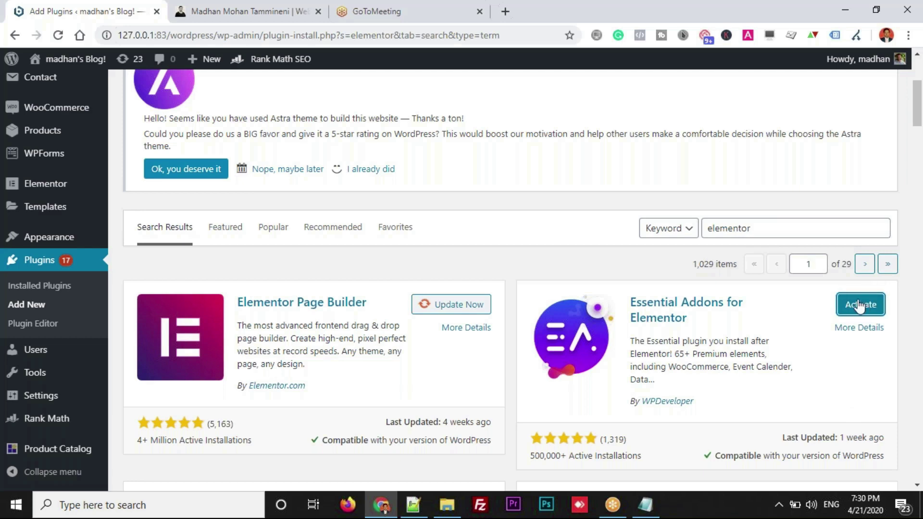
left_click(855, 310)
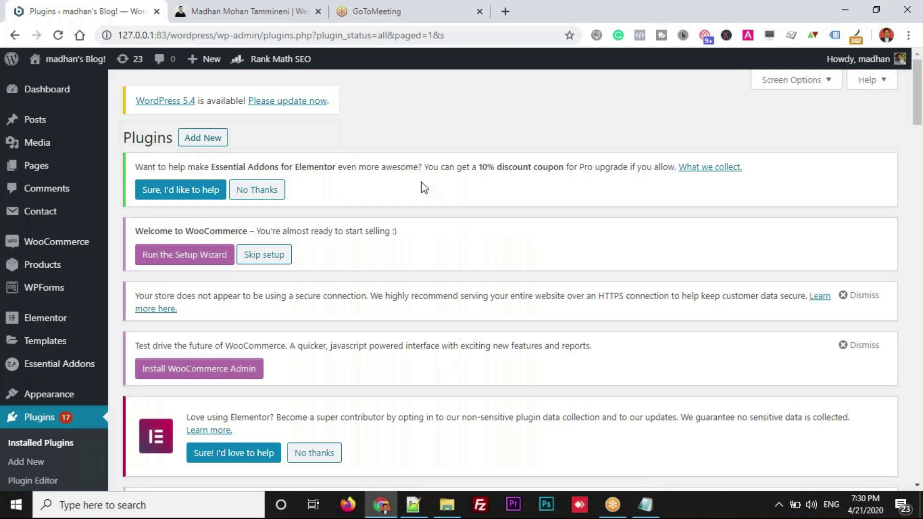
Add a new page from the site's pages list and title it "Testing"
mouse_move(53, 168)
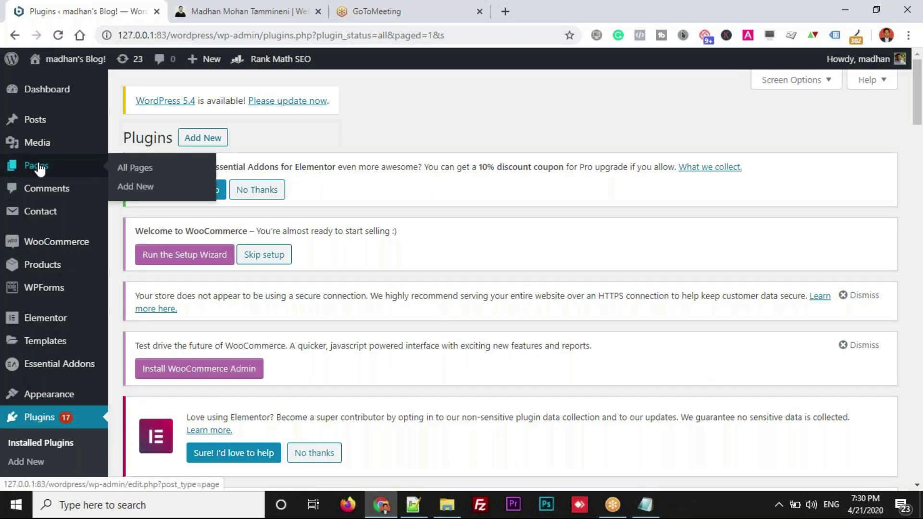
left_click(40, 168)
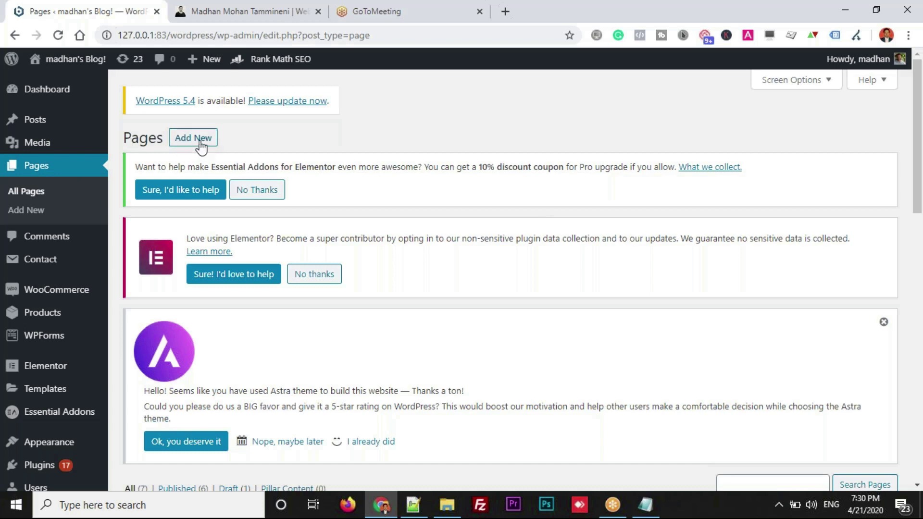
scroll(907, 196, "down", 2)
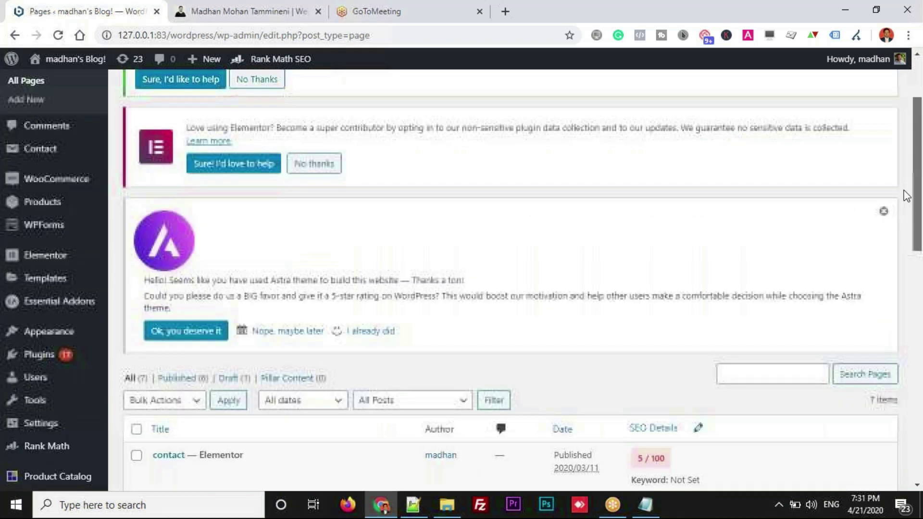
scroll(899, 226, "down", 5)
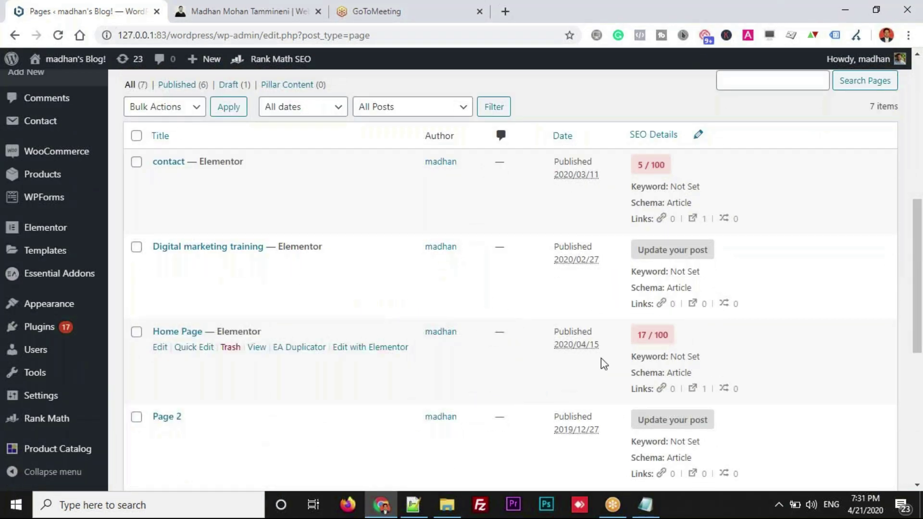
left_click_drag(919, 289, 921, 151)
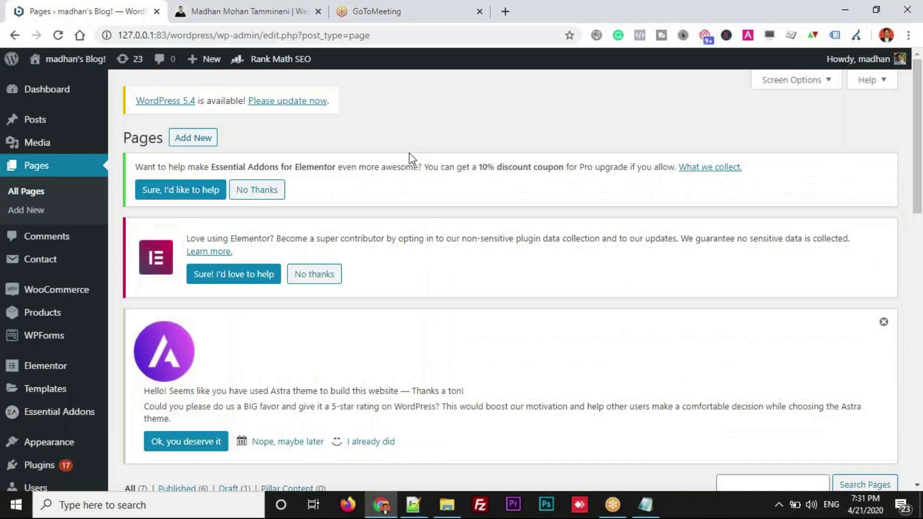
left_click(203, 144)
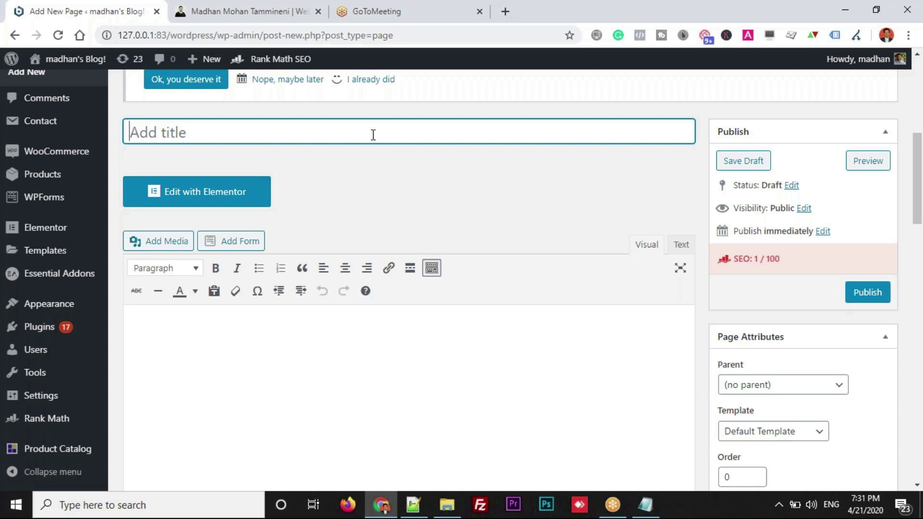
type("T")
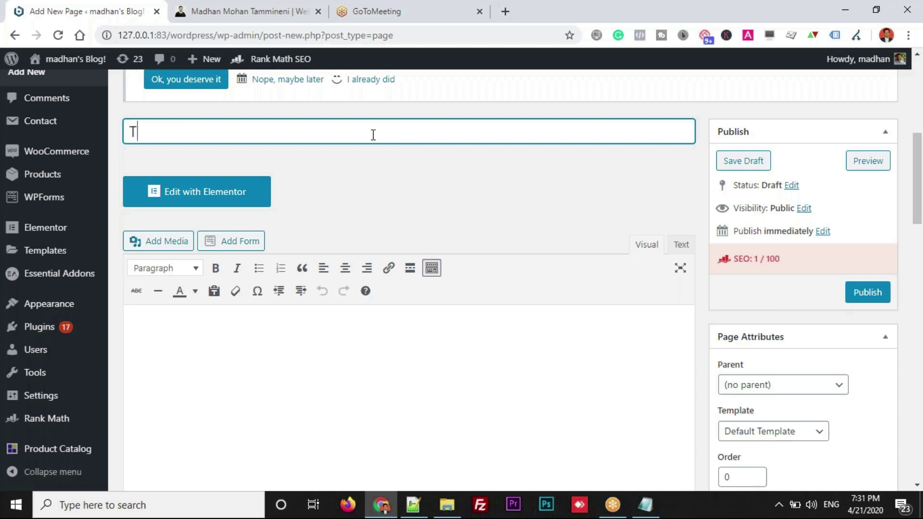
type("esting")
View the site's front end in a new browser tab, then return to the page being edited
mouse_move(67, 59)
middle_click(64, 83)
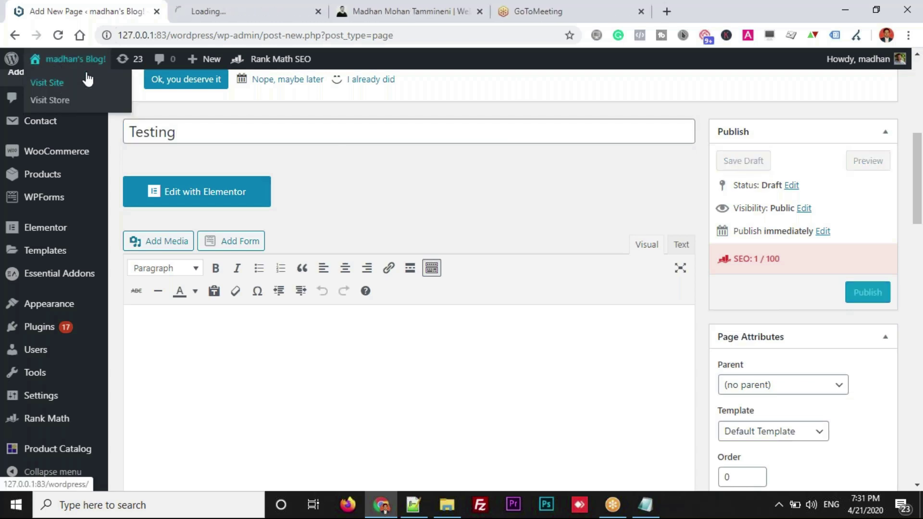
left_click(216, 12)
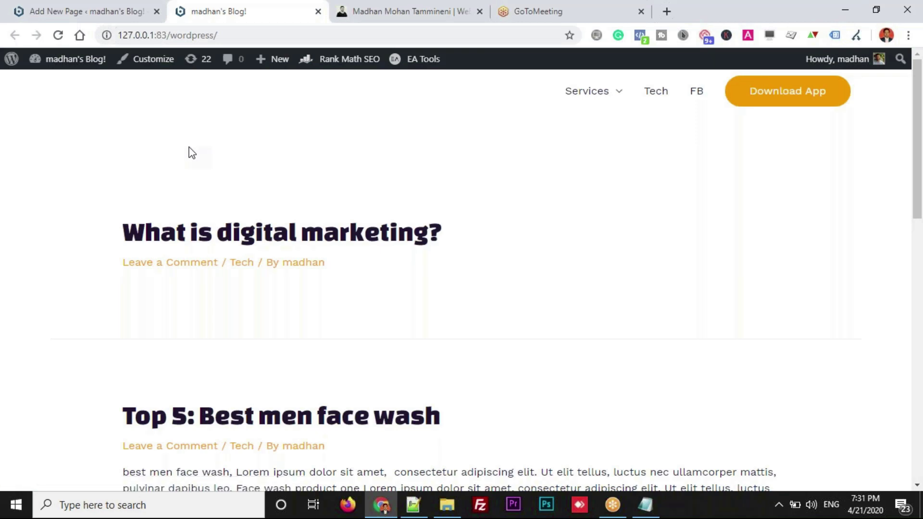
left_click(61, 12)
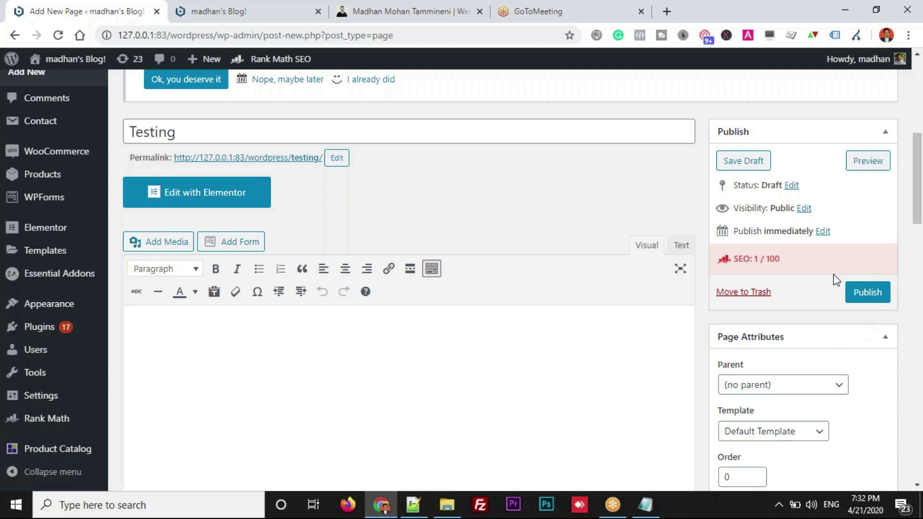
Publish the Testing page and open it in a new browser tab to examine its title
left_click(436, 133)
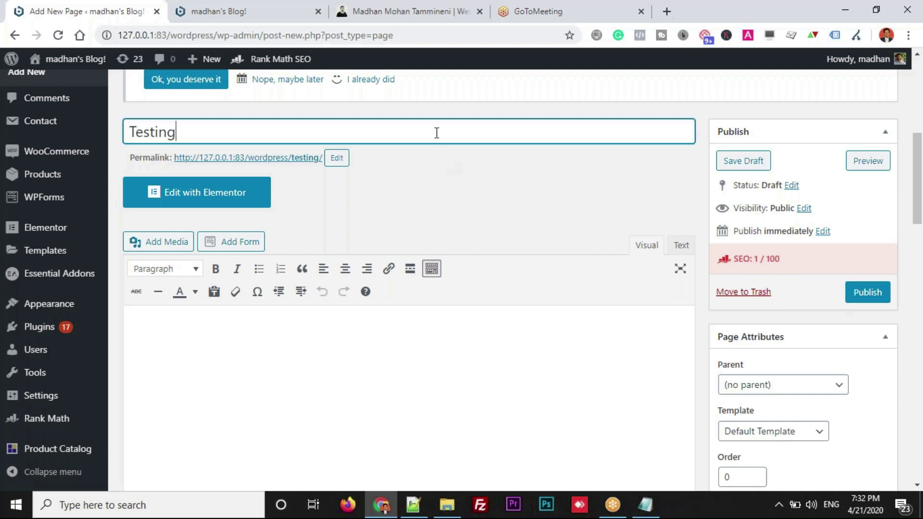
left_click(876, 299)
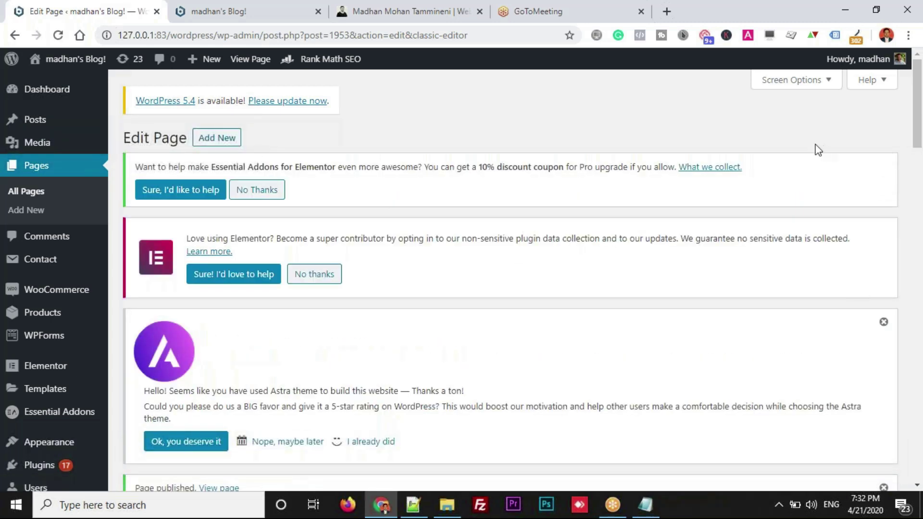
left_click(248, 65, "ctrl")
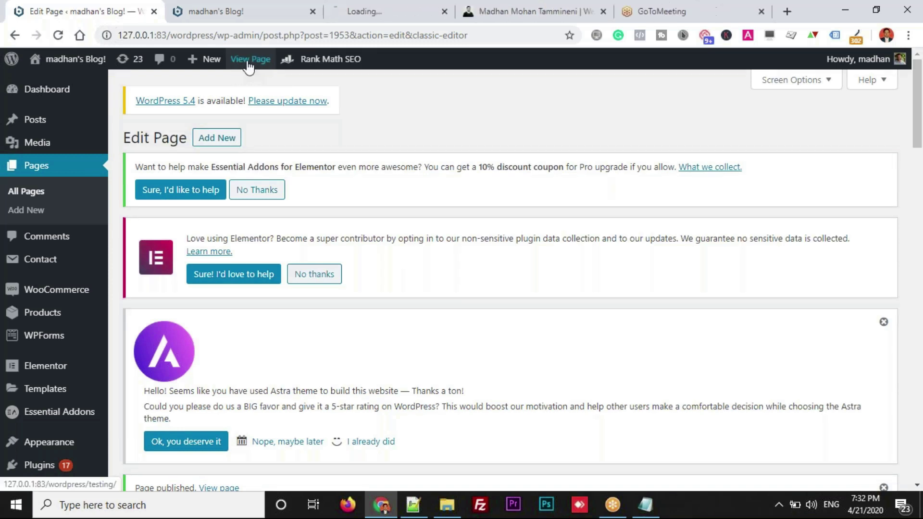
left_click(343, 19)
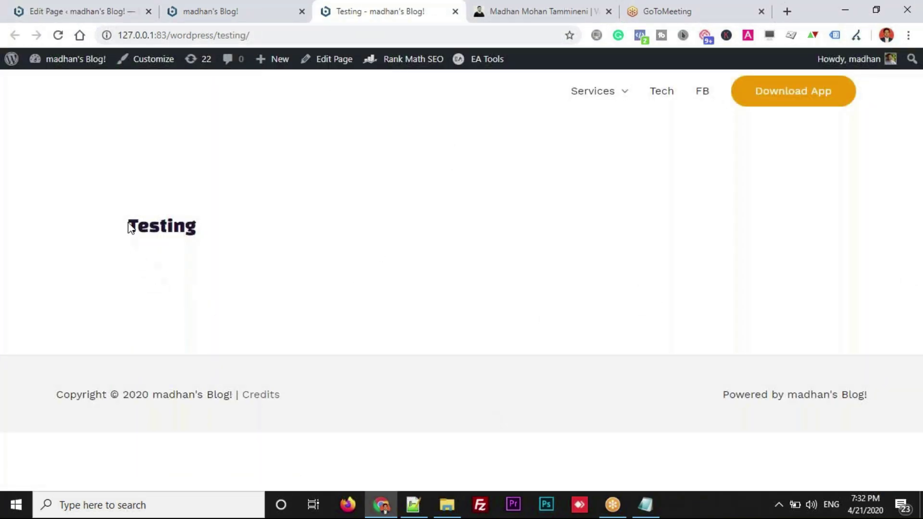
left_click_drag(128, 226, 238, 229)
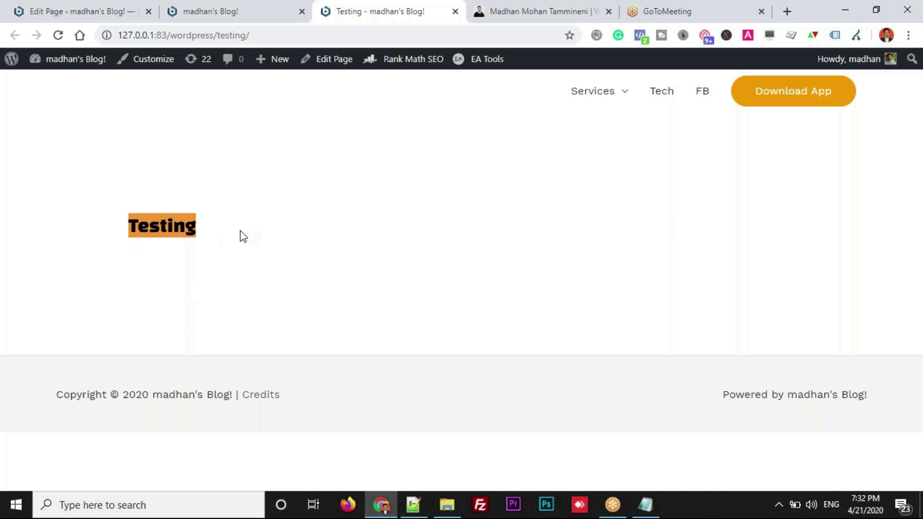
left_click(142, 226)
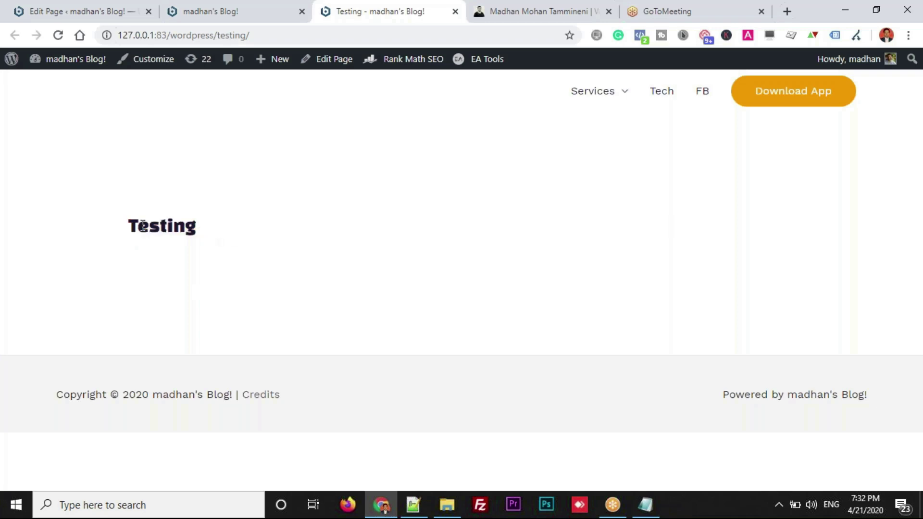
left_click_drag(131, 226, 268, 237)
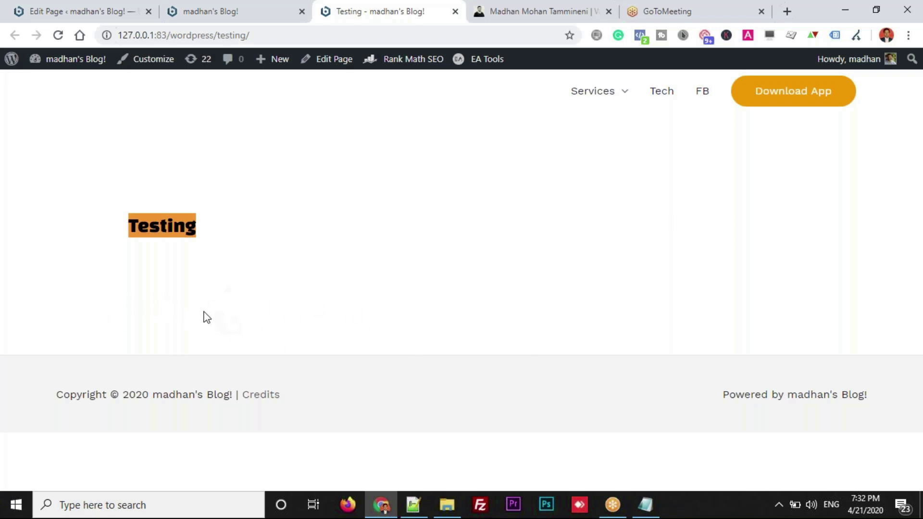
left_click(183, 240)
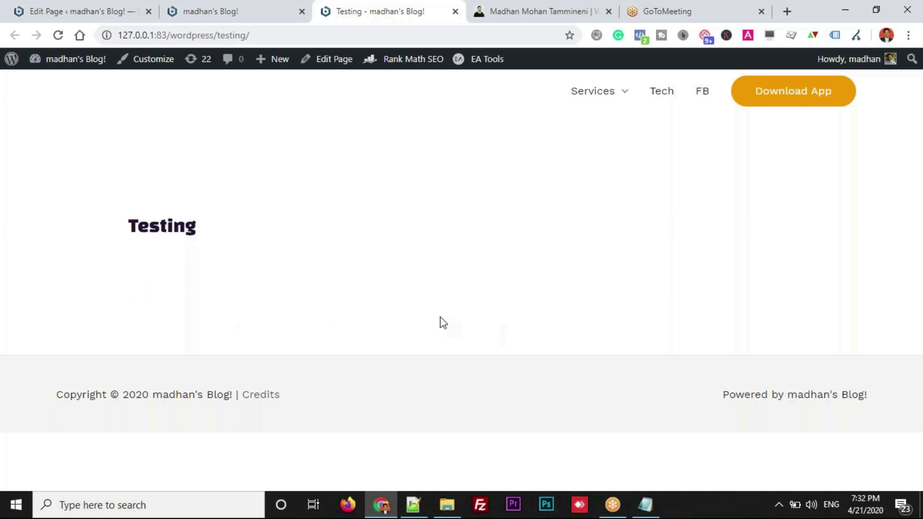
Return to editing the Testing page and open it in the Elementor editor
left_click(128, 9)
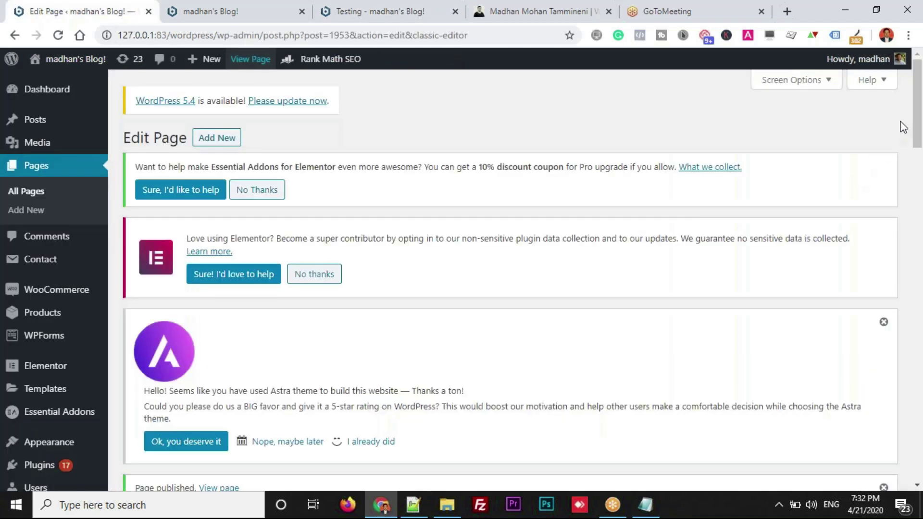
scroll(910, 183, "down", 8)
left_click_drag(909, 184, 908, 183)
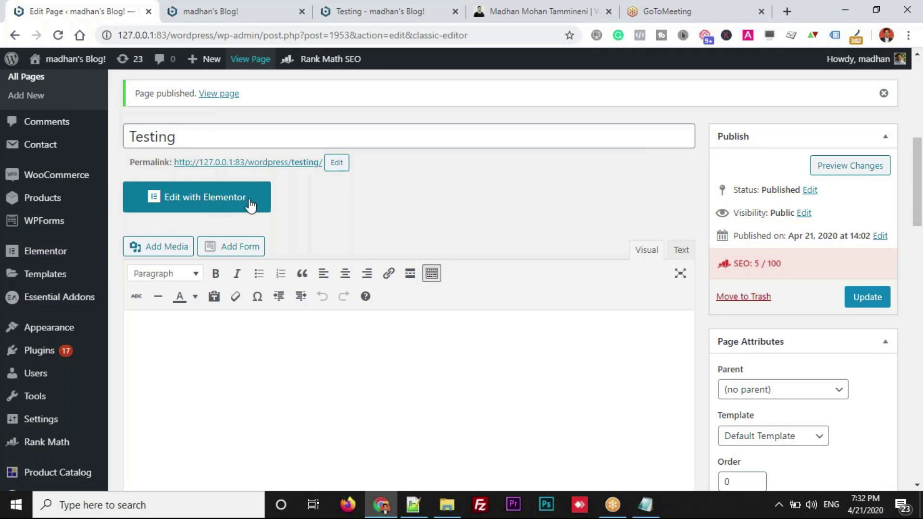
left_click(186, 203)
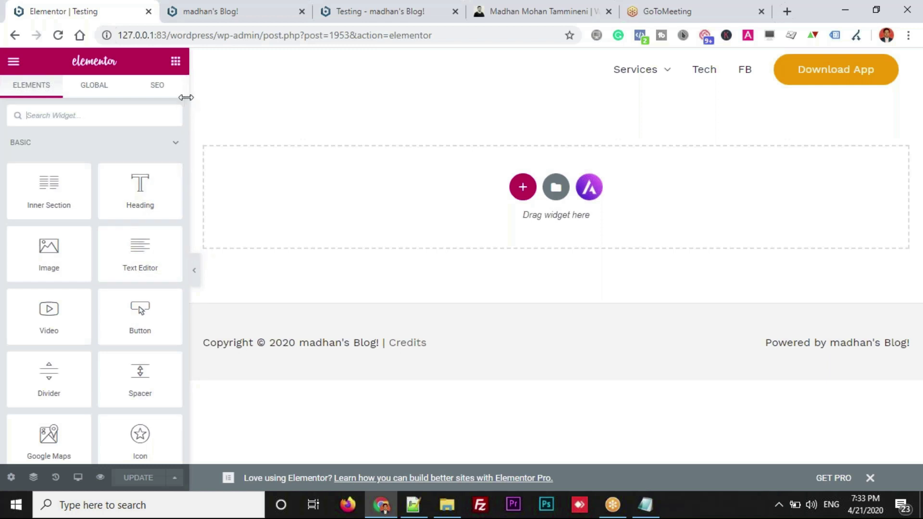
Look through Elementor's available widgets, from the basic ones to the general ones, and return to the start of the list
left_click_drag(184, 96, 182, 157)
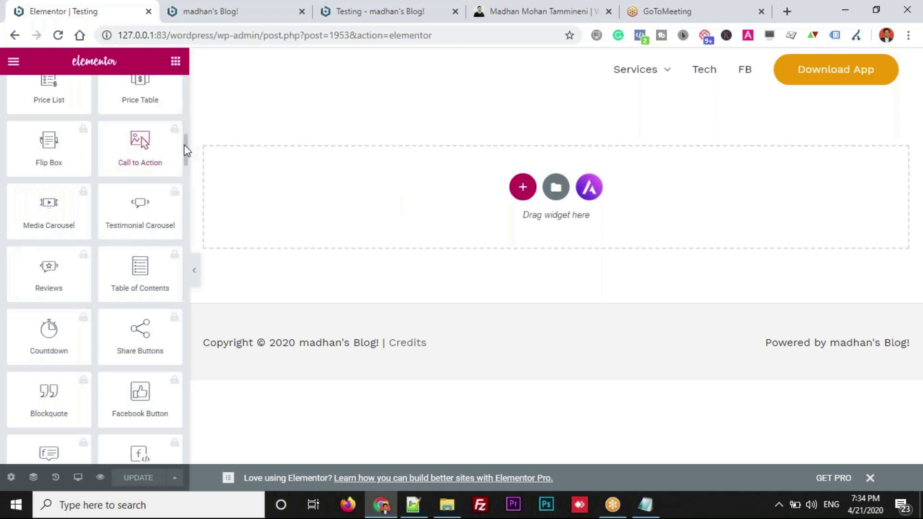
left_click_drag(187, 149, 188, 82)
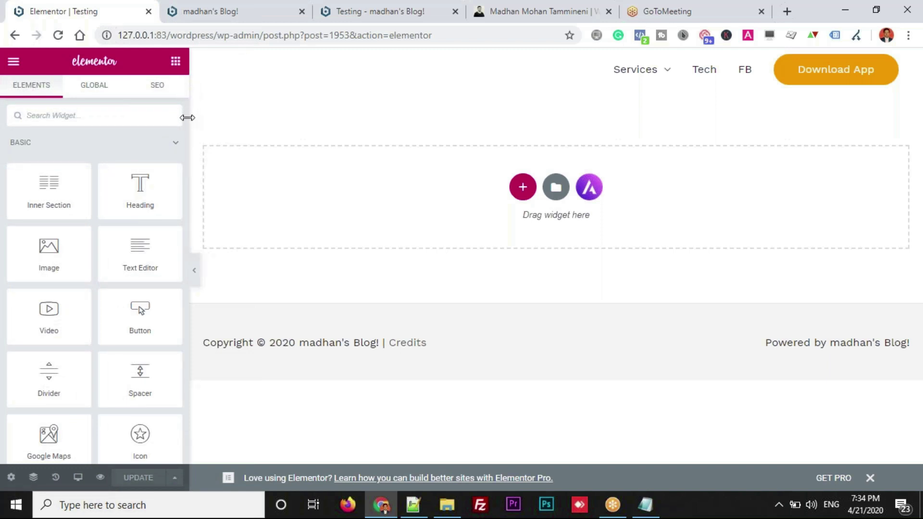
left_click_drag(183, 95, 177, 190)
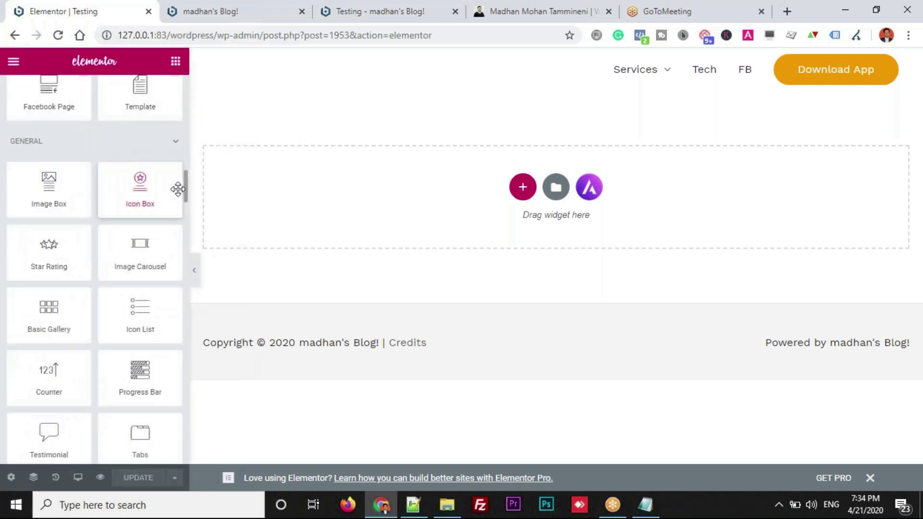
scroll(178, 189, "up", 5)
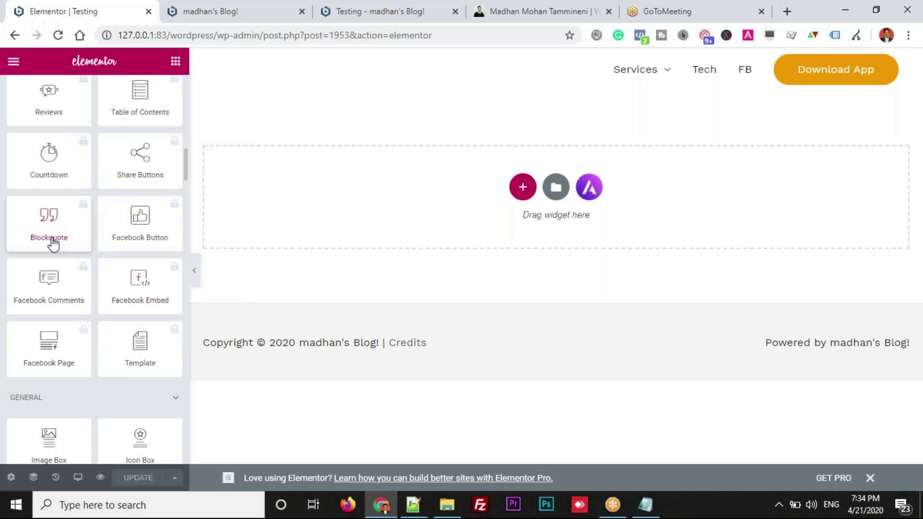
left_click_drag(187, 169, 186, 81)
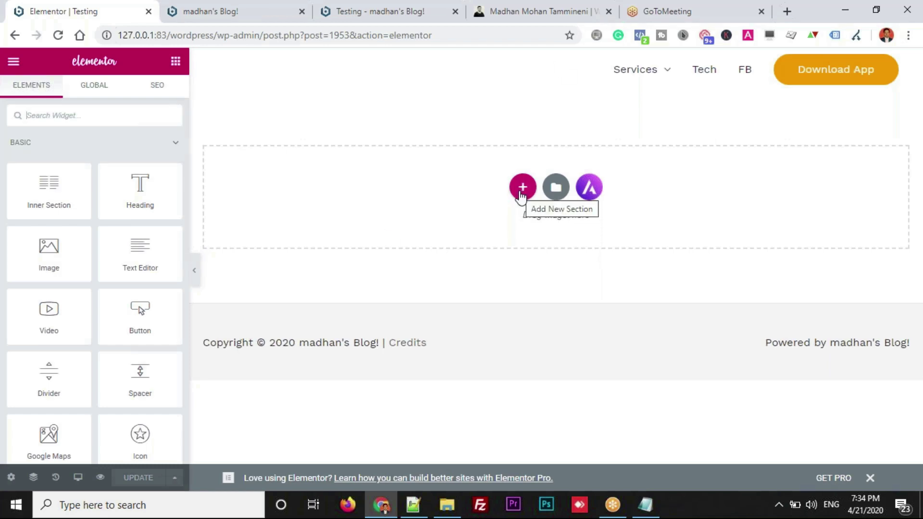
Check the planned layout of the 1st section in the page.txt notes in Notepad, then switch back to Chrome
left_click(647, 506)
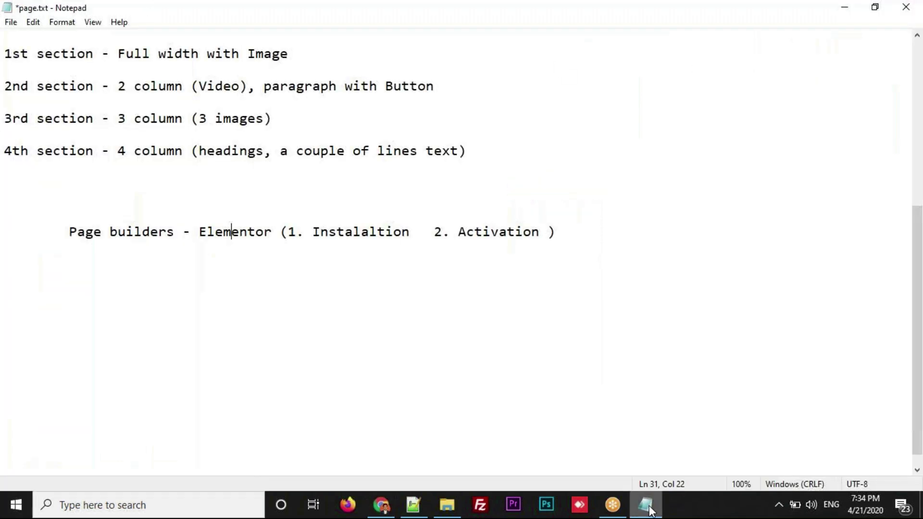
left_click_drag(117, 53, 264, 54)
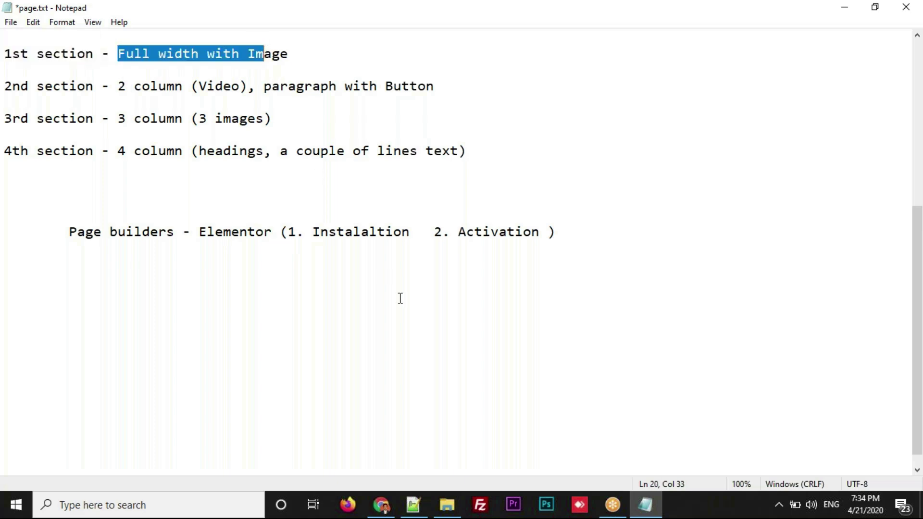
left_click(381, 505)
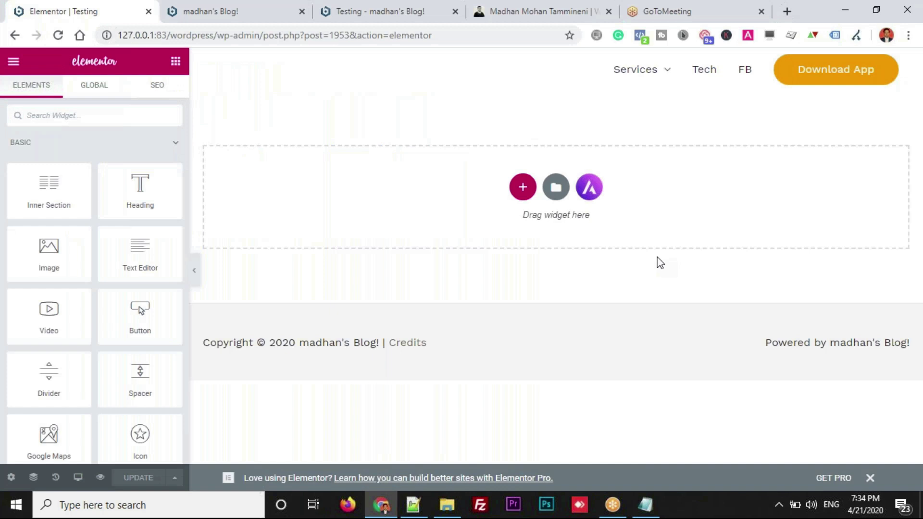
Add a single-column section to the page, look at its background style options, and place an Image widget inside it
left_click(524, 188)
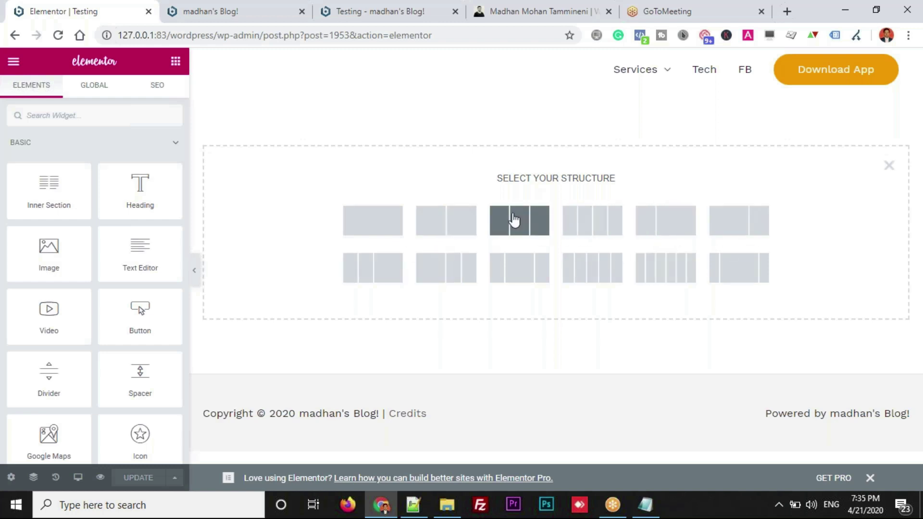
left_click(375, 222)
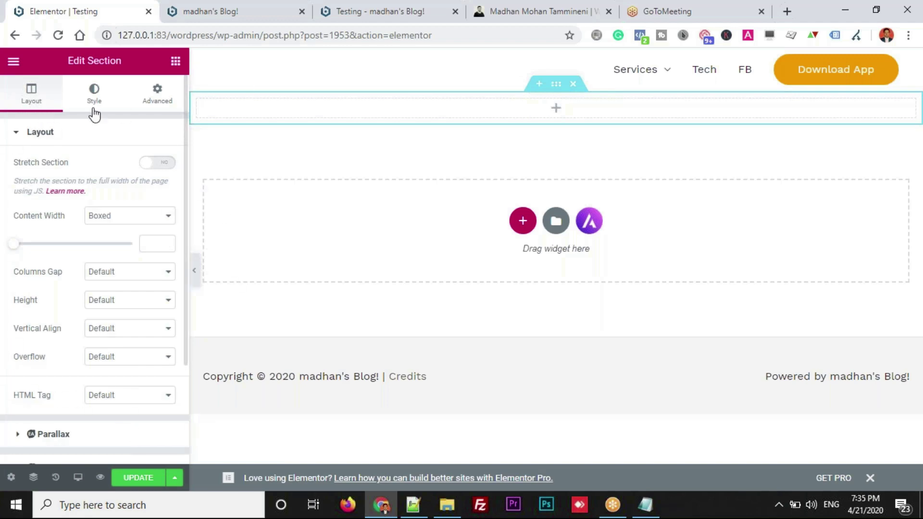
left_click(110, 103)
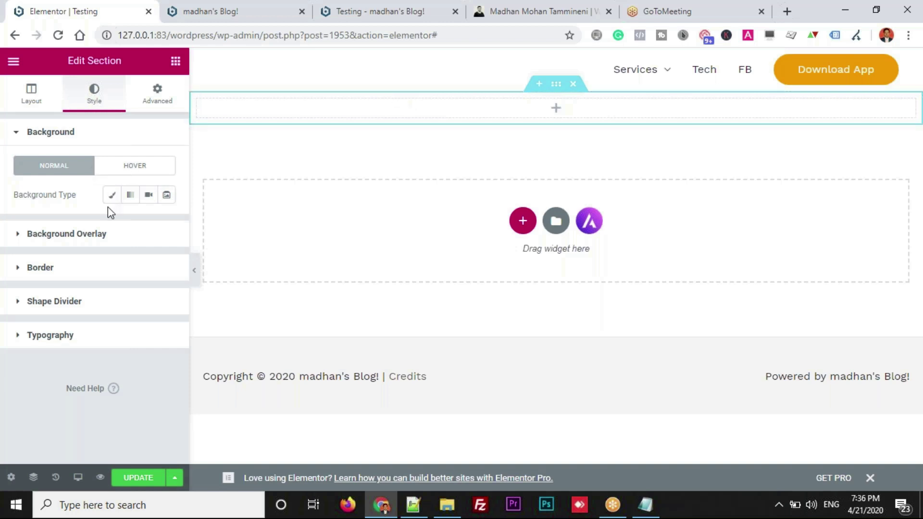
left_click(553, 112)
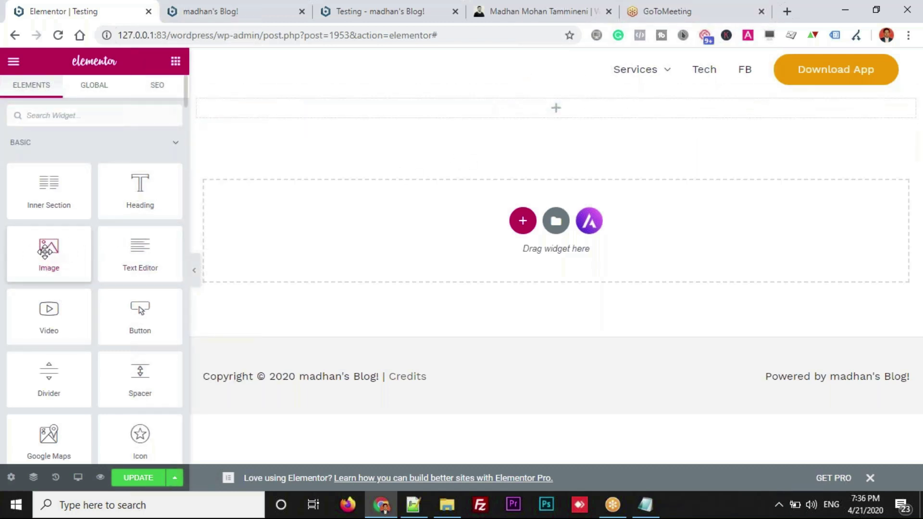
left_click_drag(45, 251, 338, 114)
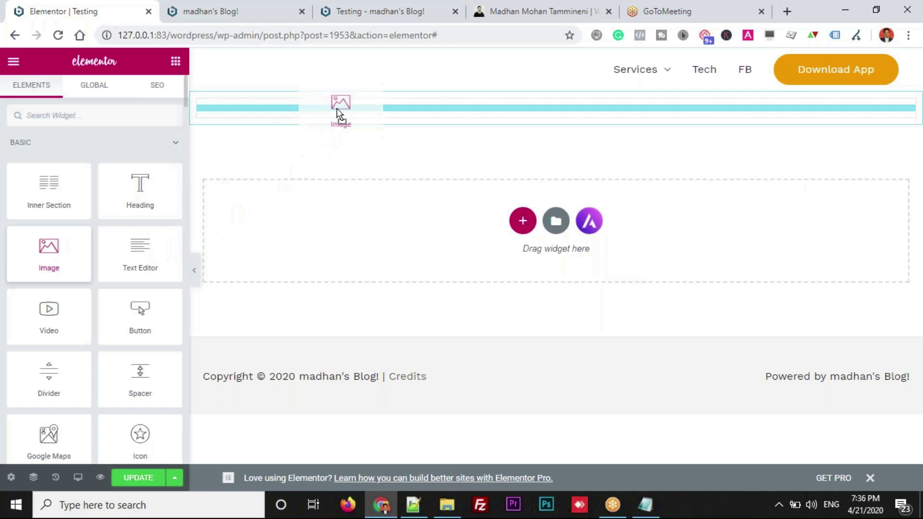
left_click_drag(337, 108, 336, 109)
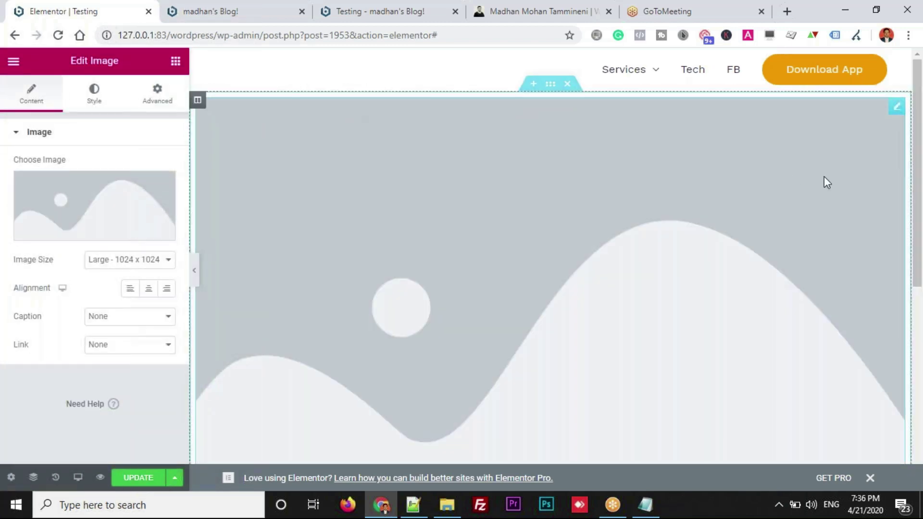
mouse_move(918, 166)
left_mouse_down()
mouse_move(921, 300)
mouse_move(915, 165)
mouse_move(915, 173)
left_mouse_up()
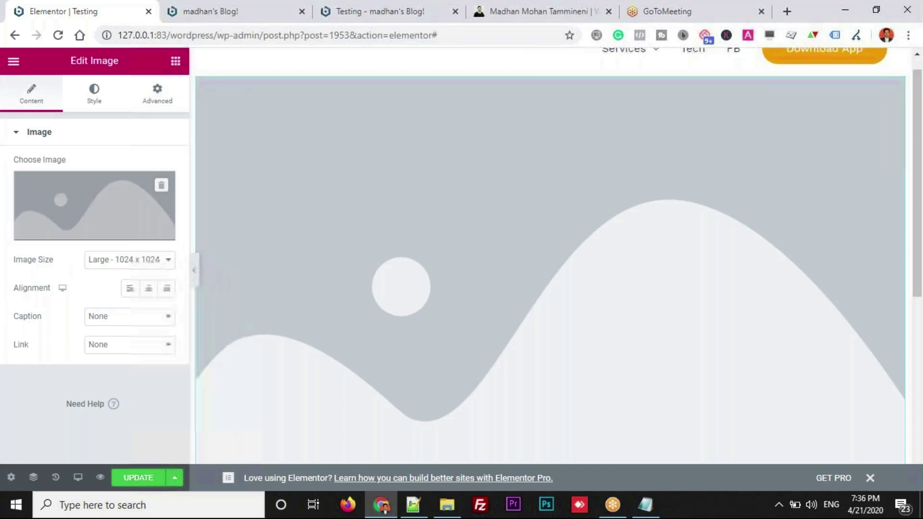
Upload the "Rank #1 on Google Pro Tip" PNG from Downloads to the media library and insert it into the Image widget
mouse_move(66, 199)
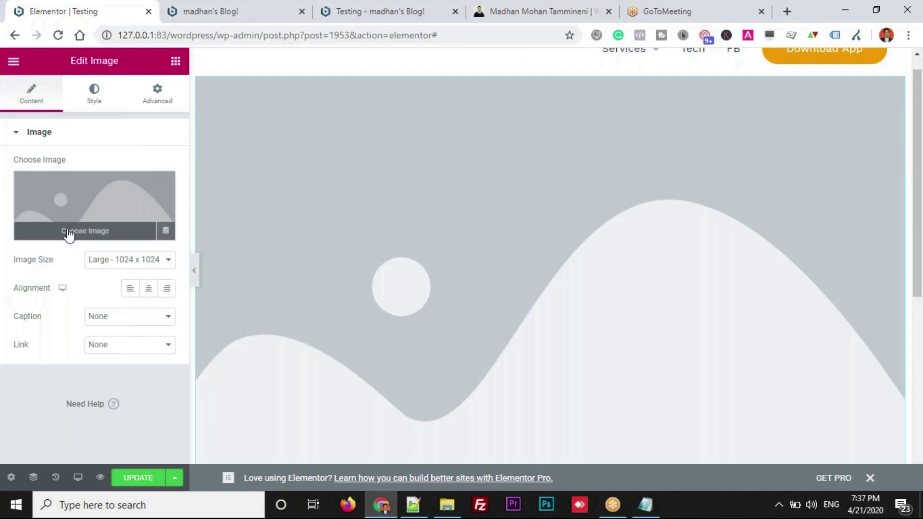
left_click(95, 210)
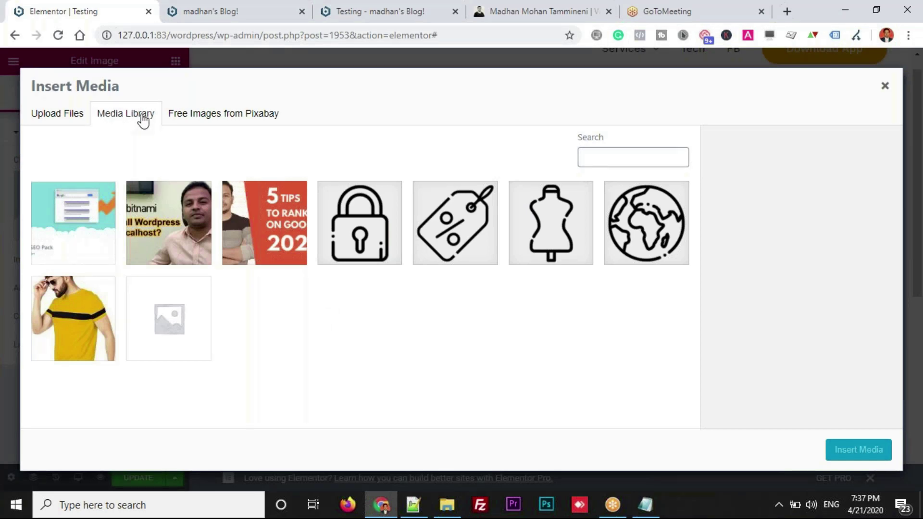
left_click(73, 316)
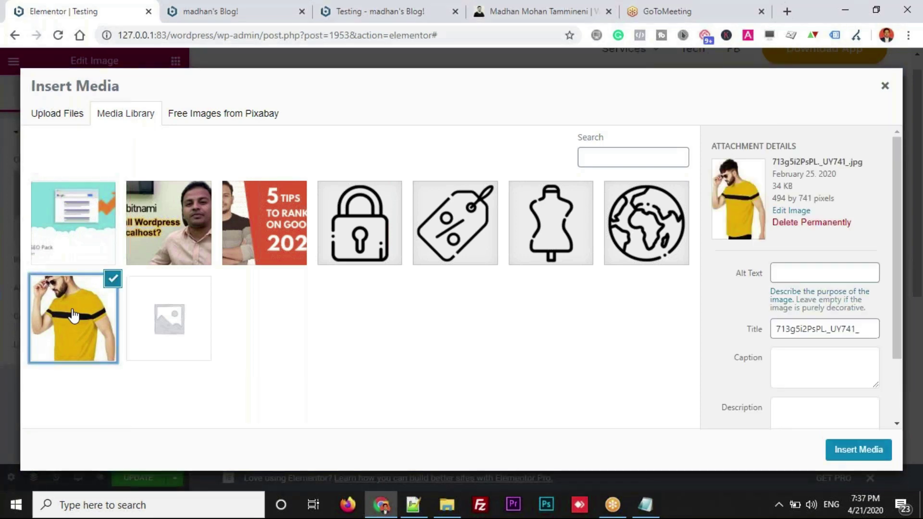
left_click(112, 279)
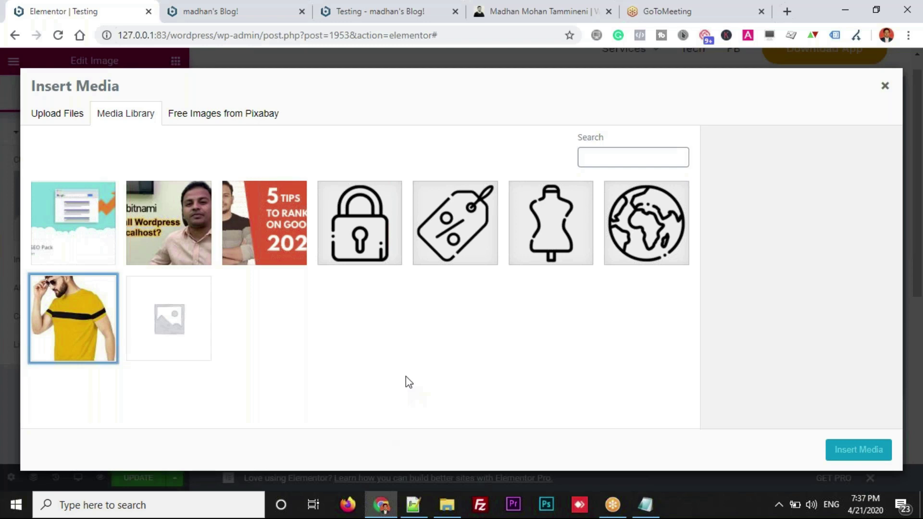
left_click(59, 116)
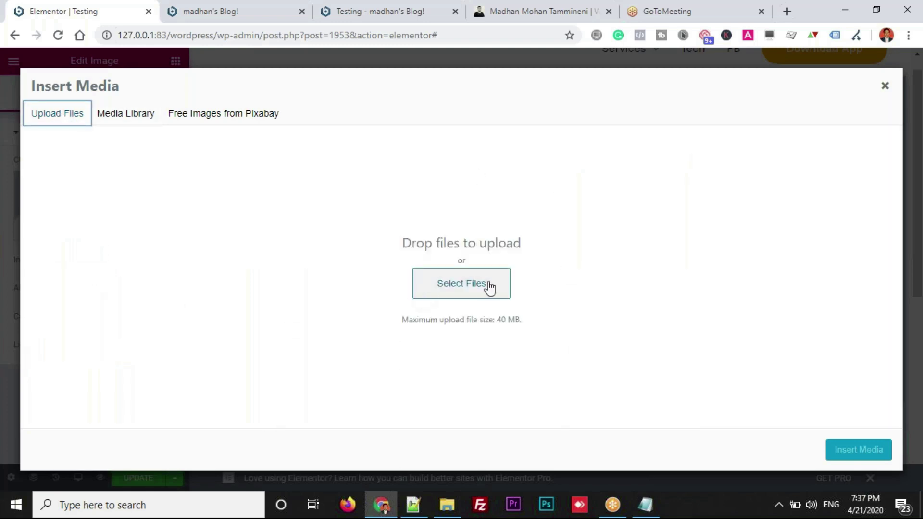
left_click(446, 294)
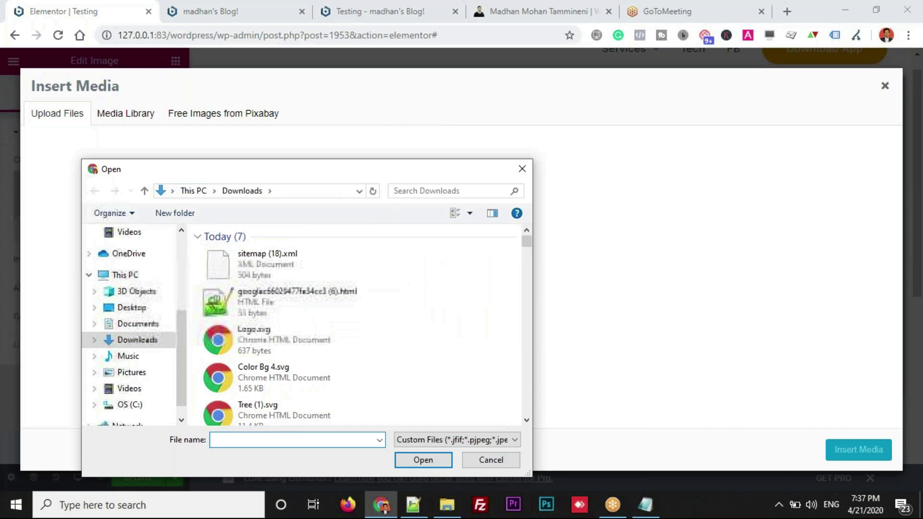
left_click_drag(524, 239, 529, 258)
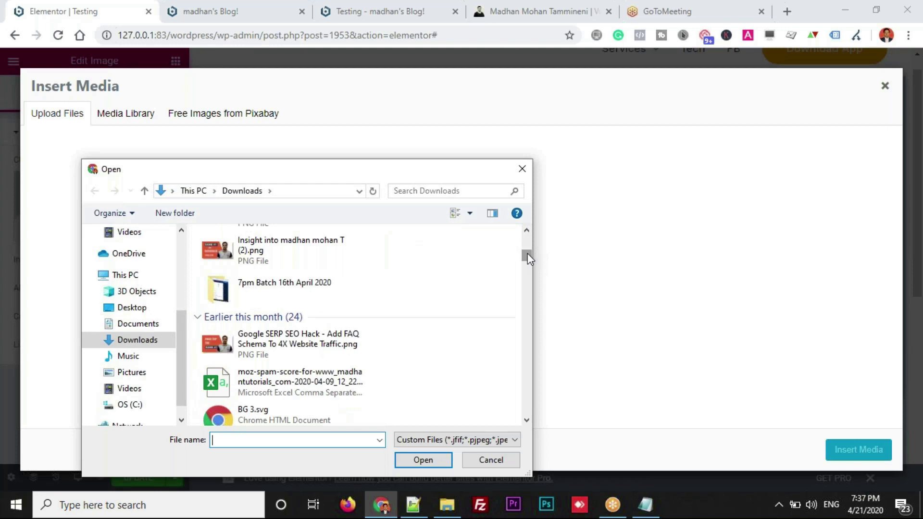
left_click(262, 253)
left_click(411, 457)
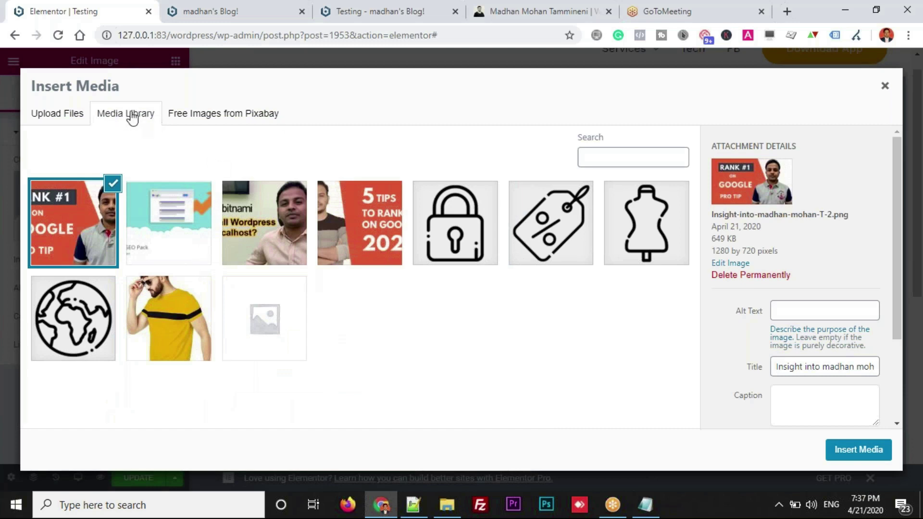
left_click(851, 452)
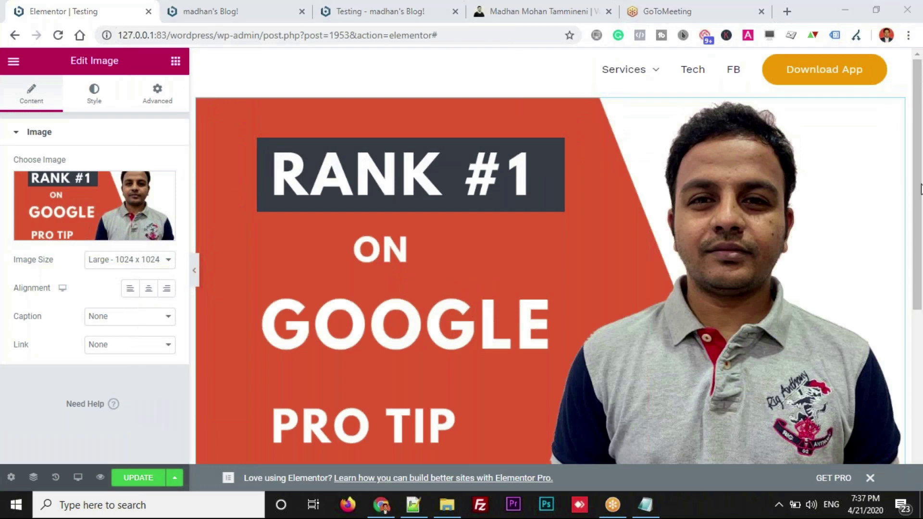
left_click_drag(921, 226, 922, 193)
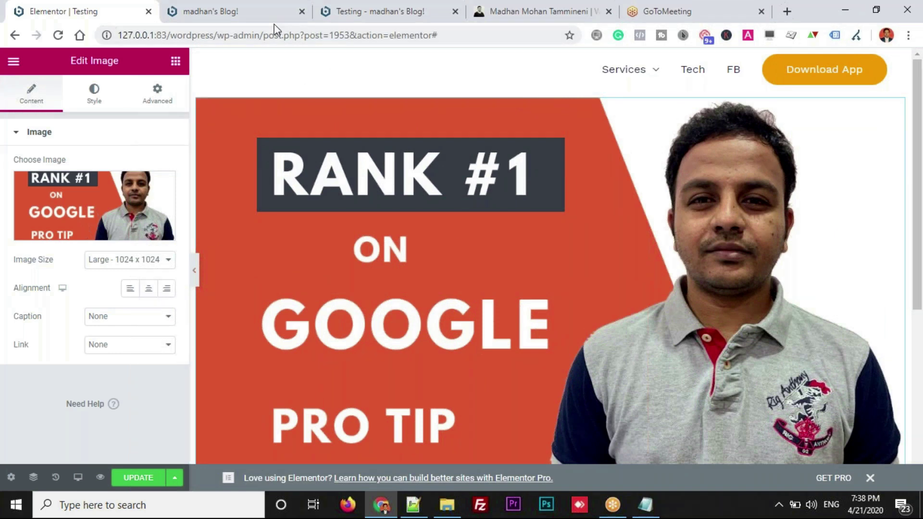
Examine the blog home page and the live Testing page's title in their browser tabs, then return to the Elementor editor
left_click(214, 15)
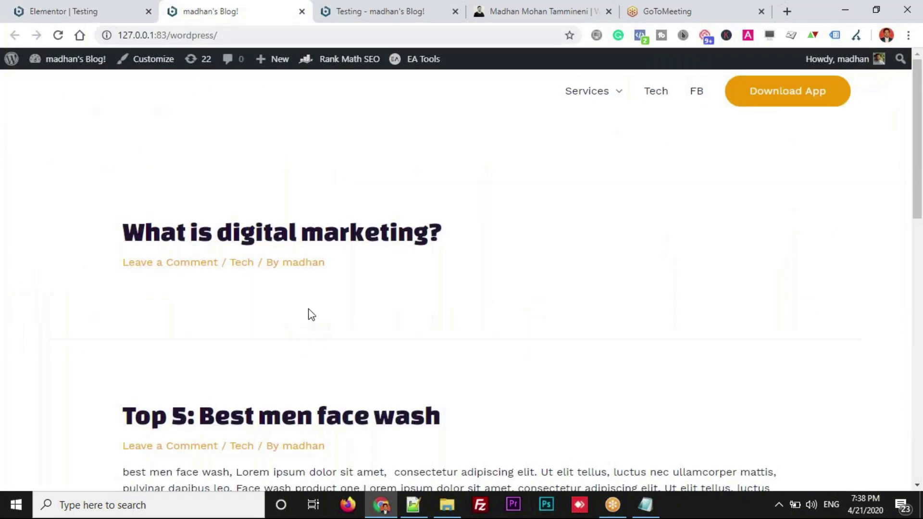
left_click(342, 19)
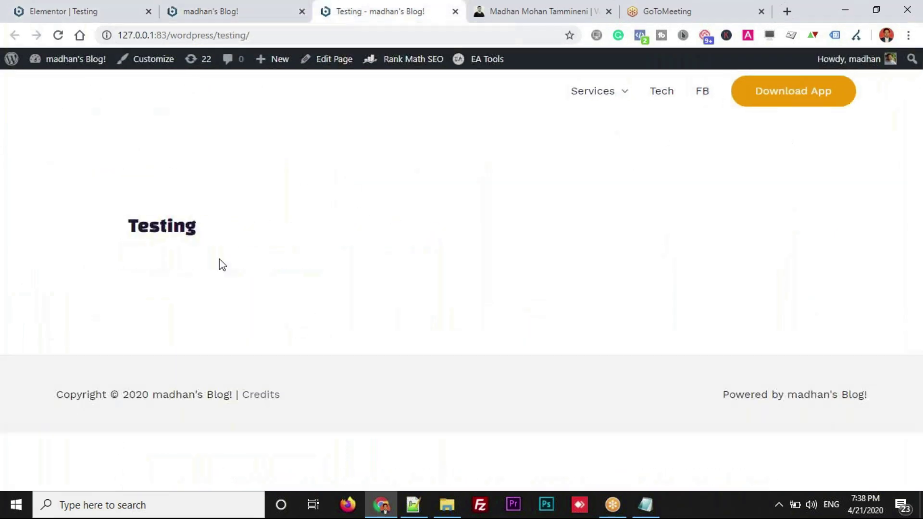
left_click_drag(133, 219, 210, 235)
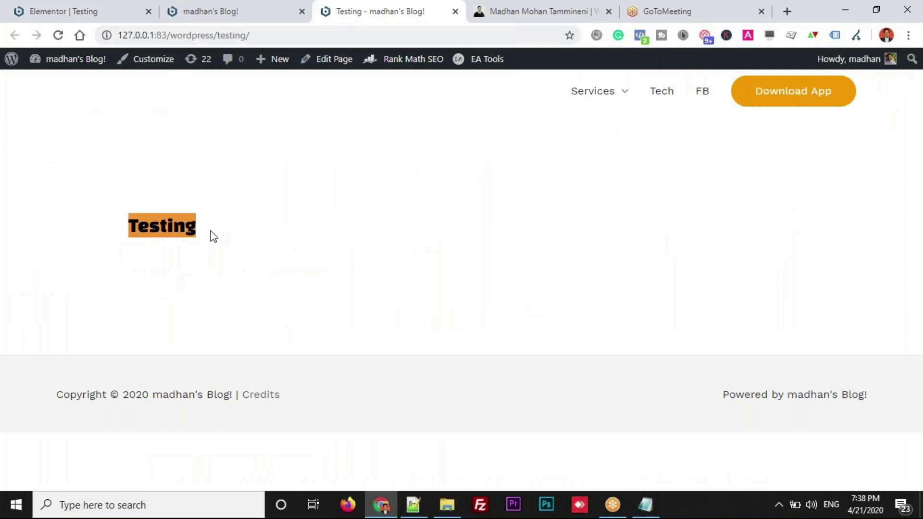
left_click(103, 12)
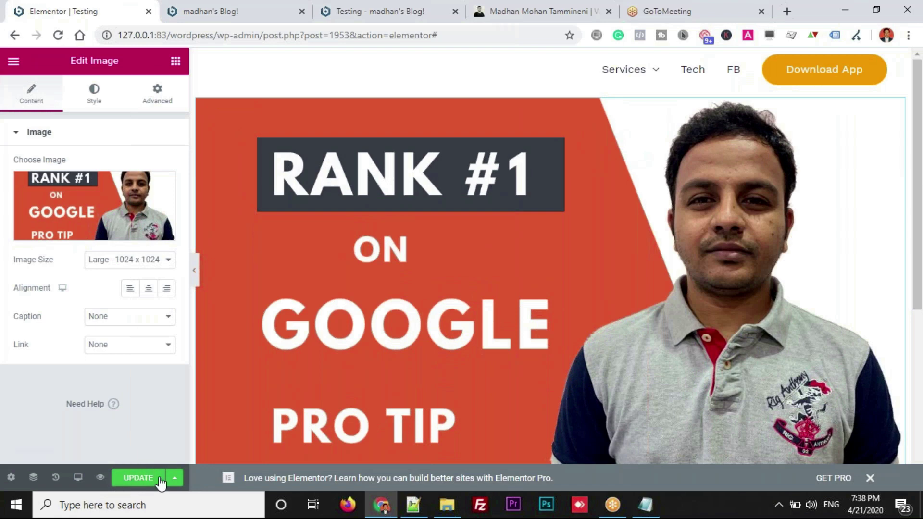
Update the page in Elementor and reload the live Testing page to examine the full-width image section down to the footer
left_click(139, 478)
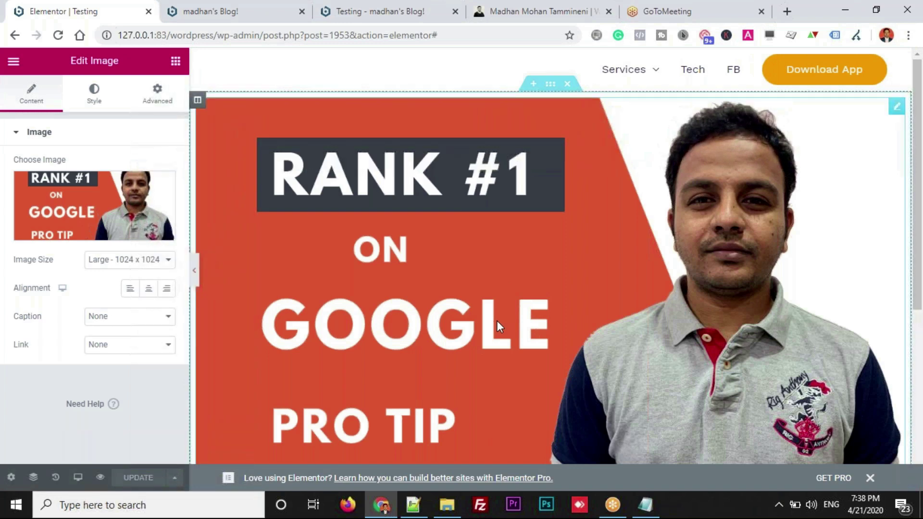
left_click(334, 19)
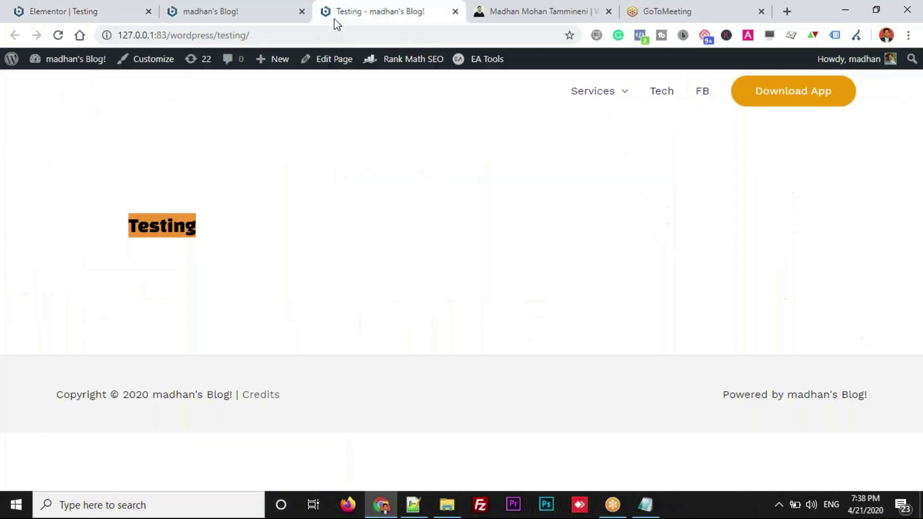
left_click(59, 36)
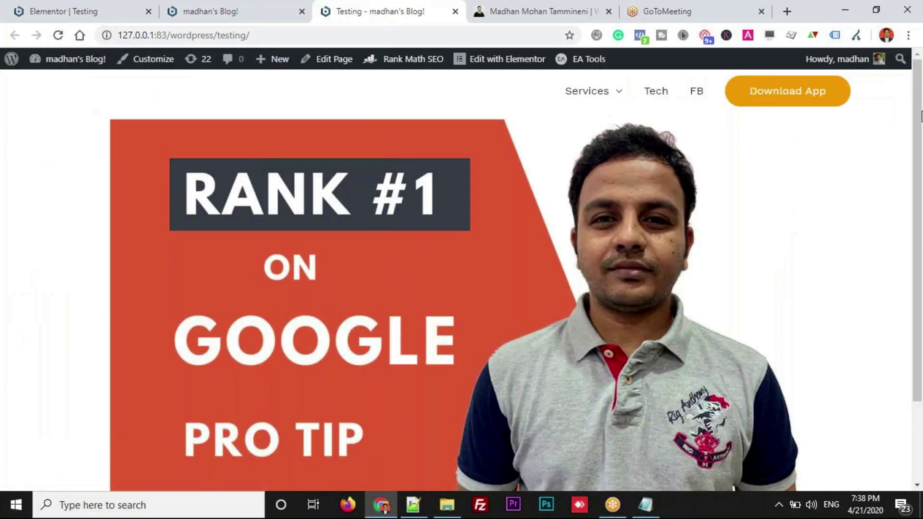
left_click_drag(918, 134, 921, 222)
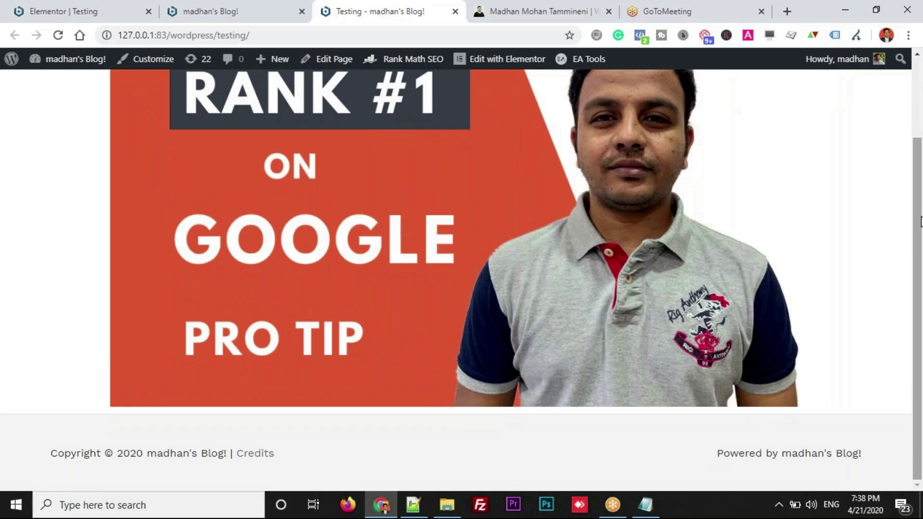
Check the planned layout of the 2nd section in the page.txt notes in Notepad, then switch back to Chrome
key("alt+Tab")
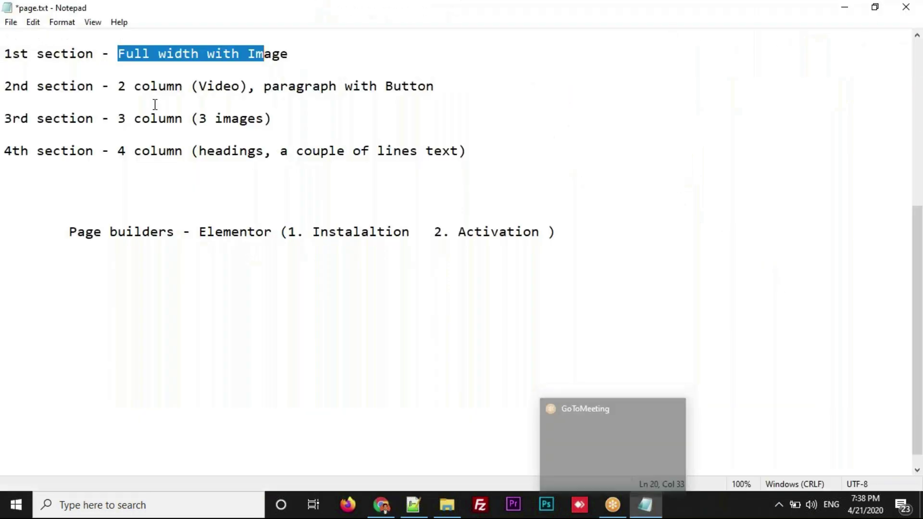
left_click(118, 86)
left_click_drag(102, 86, 264, 86)
left_click(210, 88)
left_click_drag(120, 85, 244, 86)
left_click(176, 90)
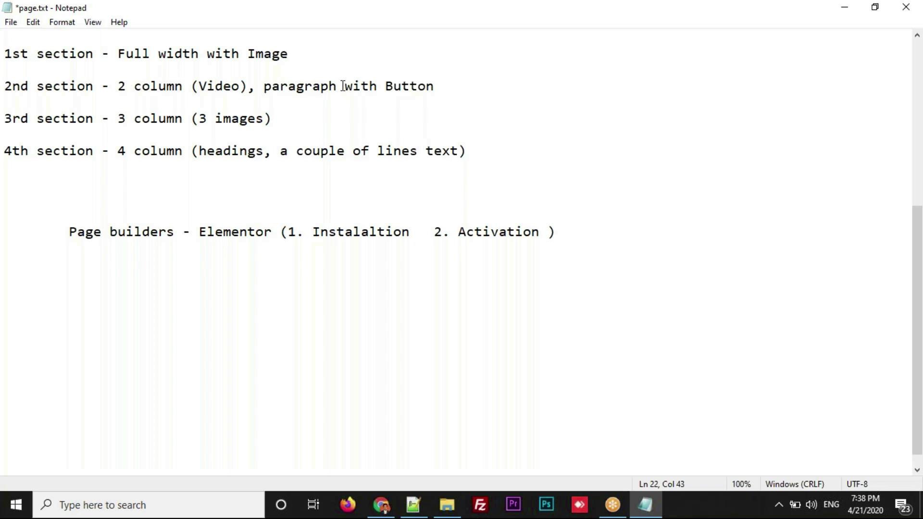
left_click(381, 505)
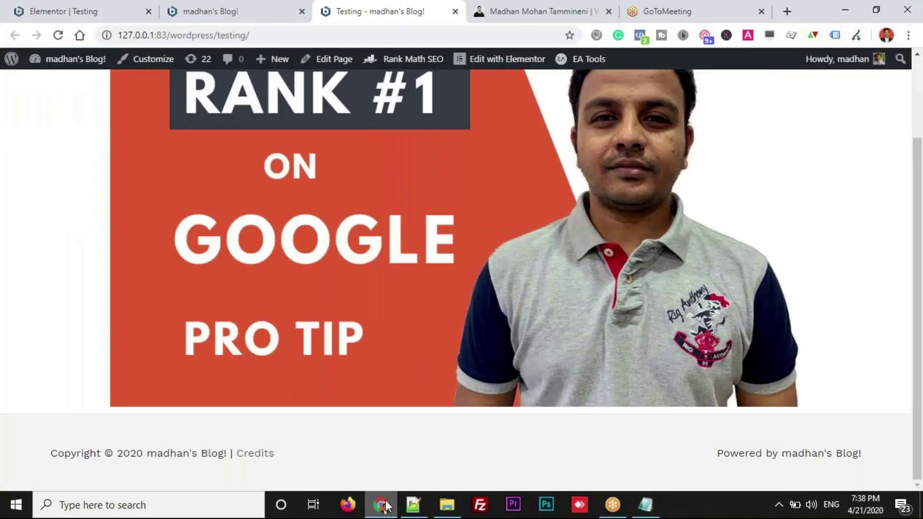
In the Elementor editor, add a section with two equal columns below the image and place a Video widget in its first column
left_click(76, 11)
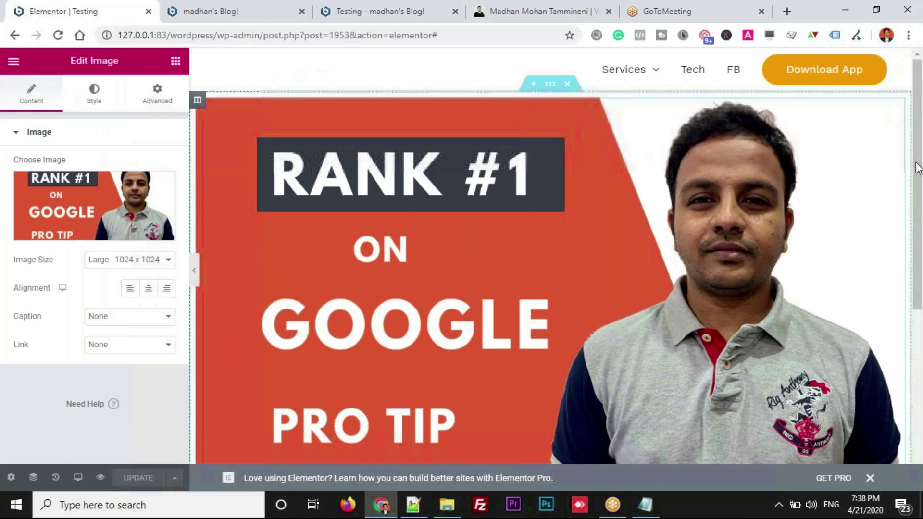
scroll(918, 167, "down", 6)
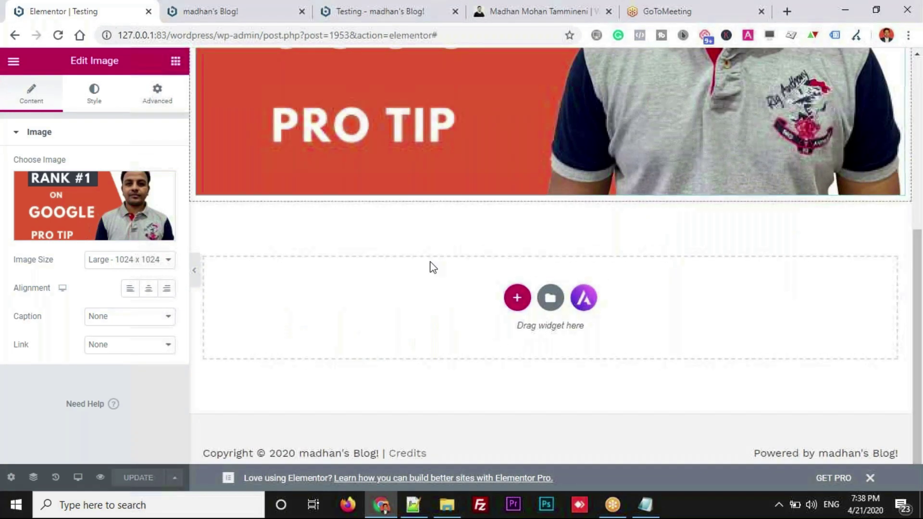
left_click(518, 298)
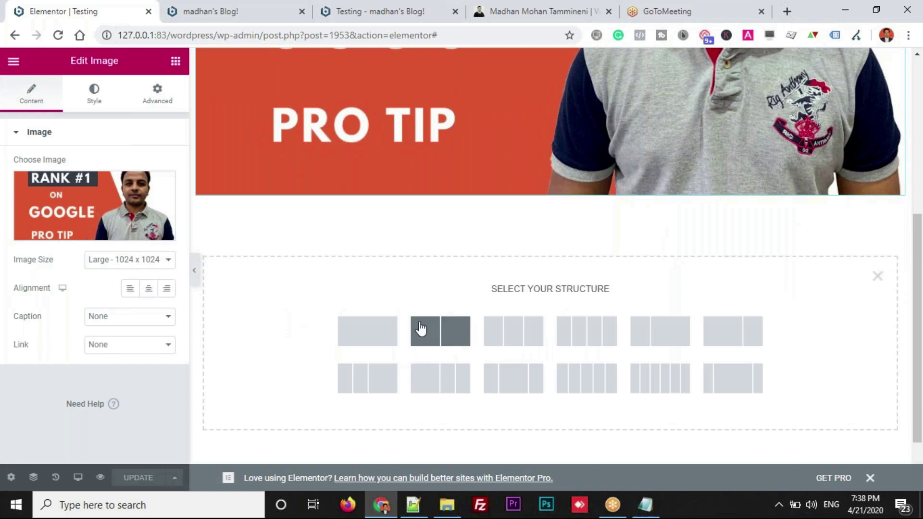
left_click(447, 340)
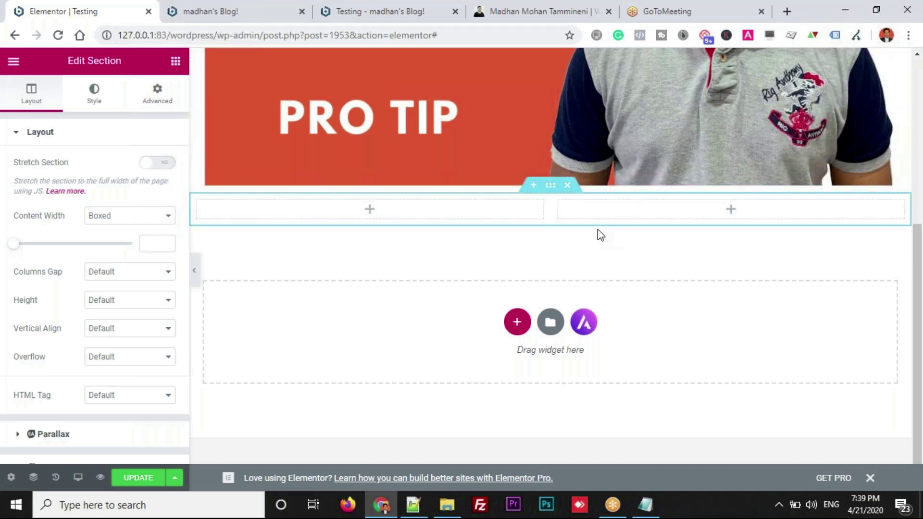
left_click(367, 211)
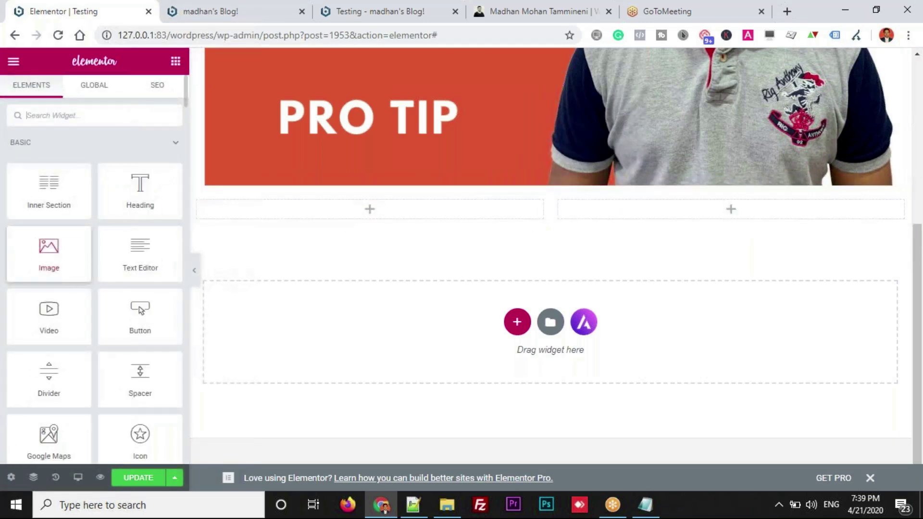
left_click_drag(46, 320, 323, 212)
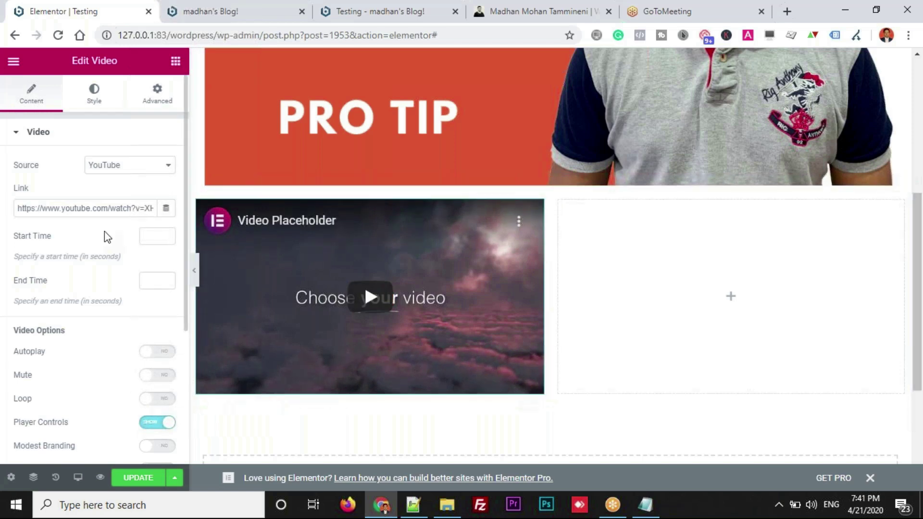
Clear the placeholder YouTube link from the Video widget
double_click(44, 208)
key("ctrl+a")
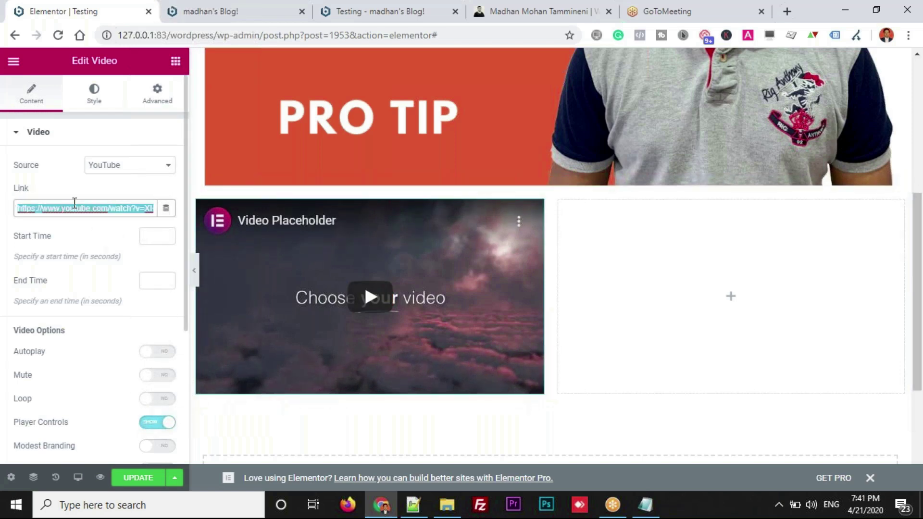
key("BackSpace")
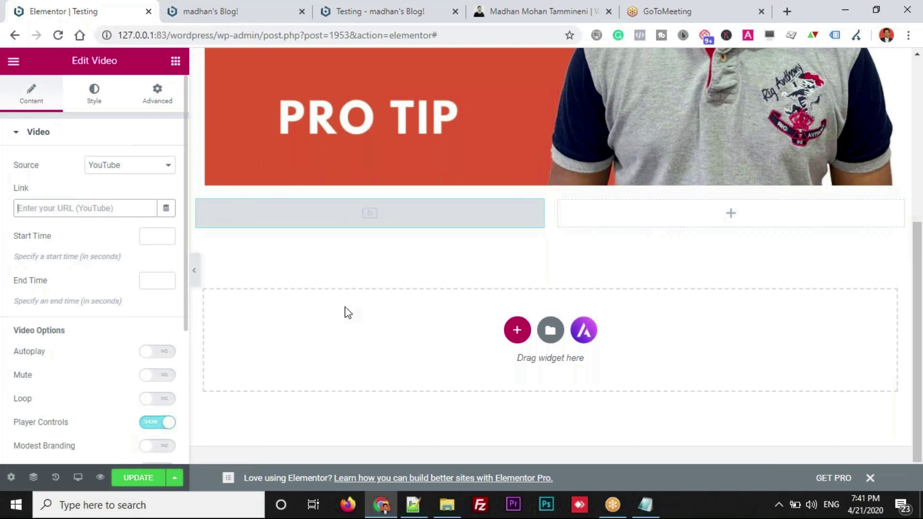
Open youtube.com in the blog's browser tab, open the video "How to Rank YouTube Videos In 2020 (7 NEW Strategies)" and copy its URL
left_click(256, 8)
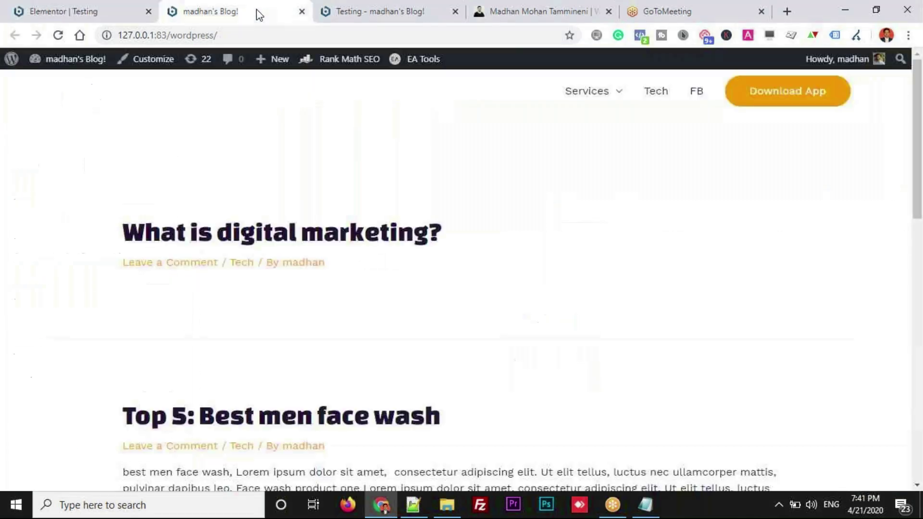
left_click(261, 34)
type("you")
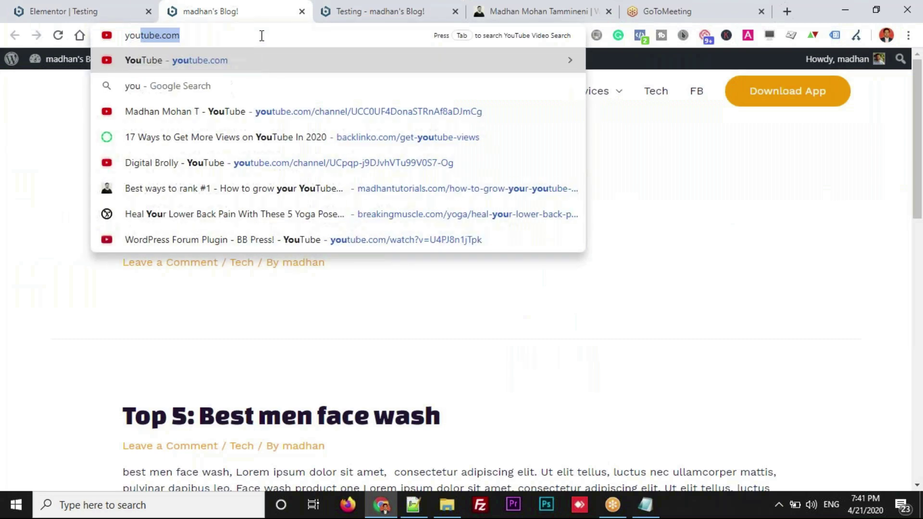
key("Return")
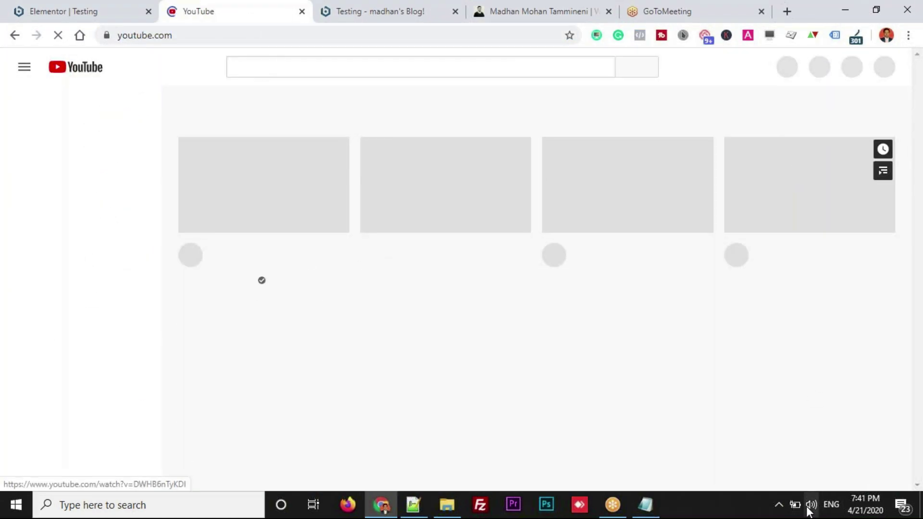
left_click(273, 275)
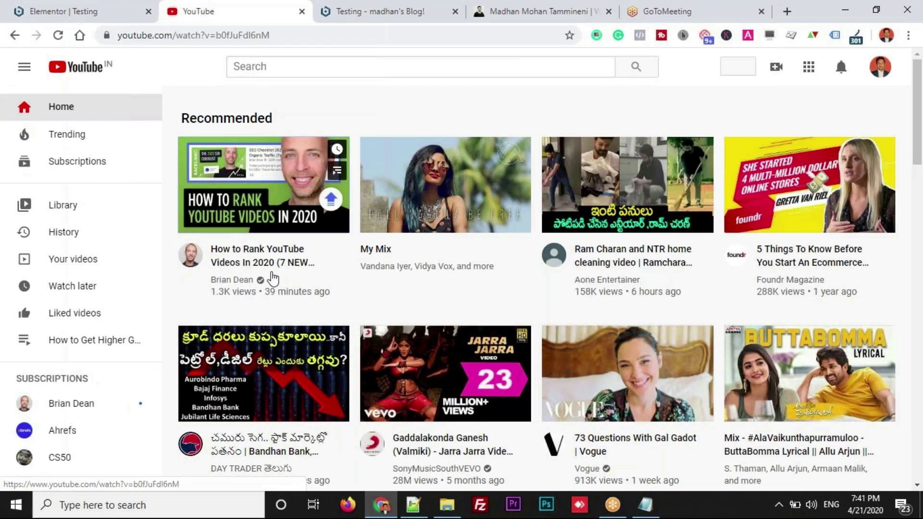
left_click(225, 301)
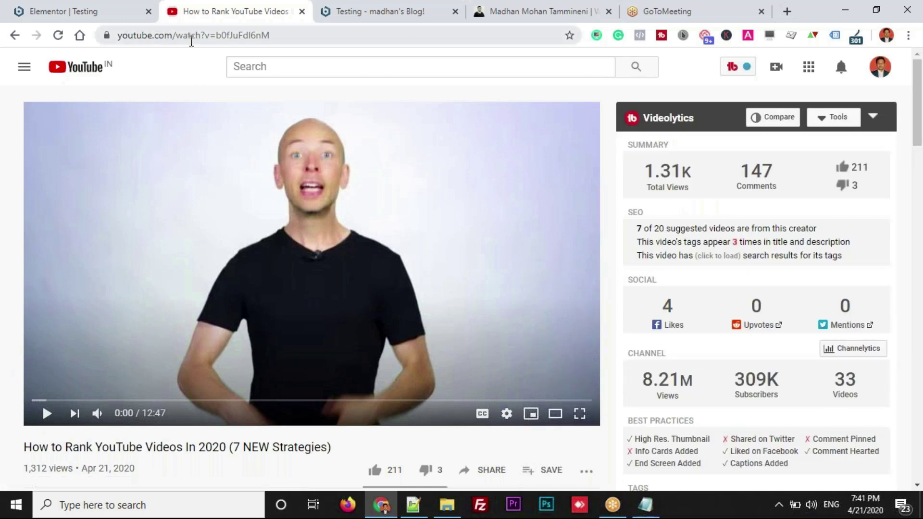
left_click(281, 33)
key("ctrl+c")
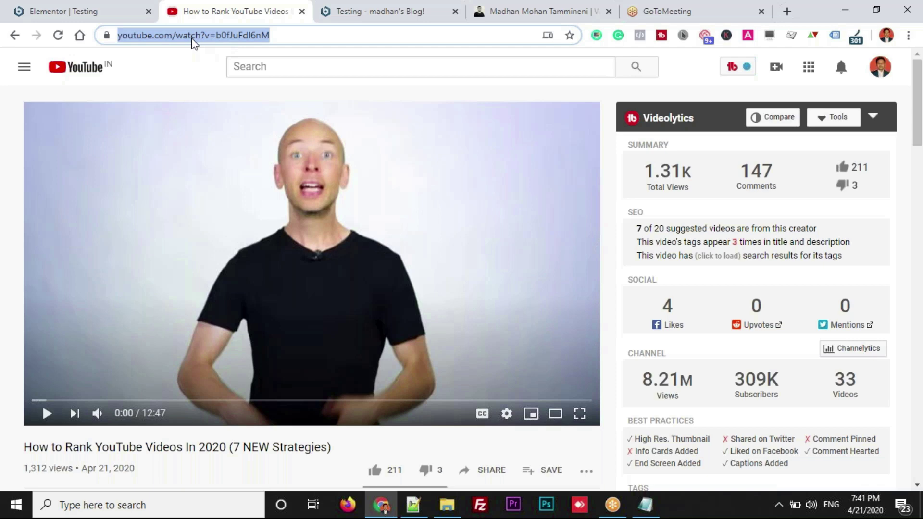
Return to the Elementor editor, paste the copied URL as the Video widget's link and update the page
left_click(98, 13)
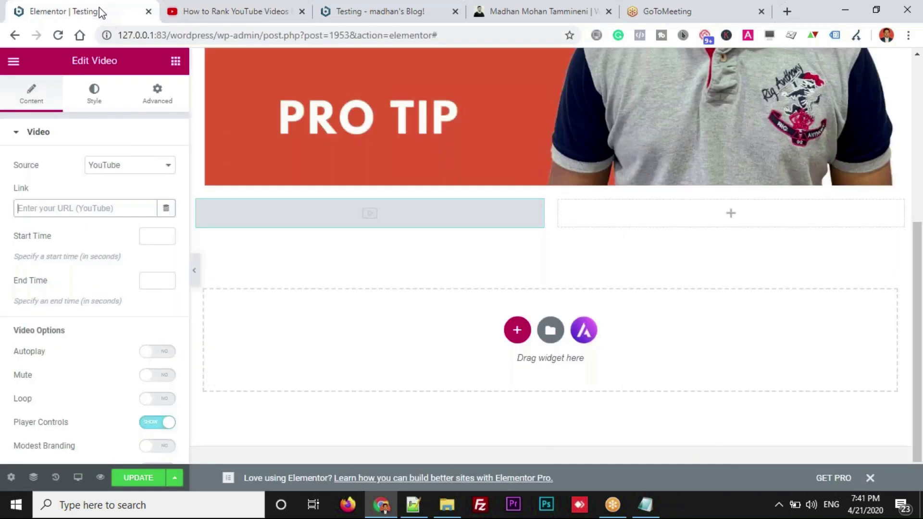
left_click(72, 207)
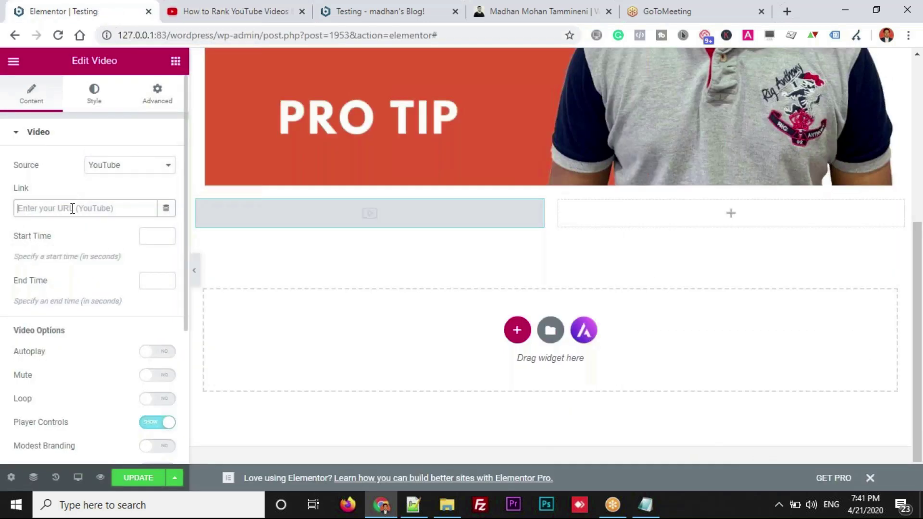
key("ctrl+v")
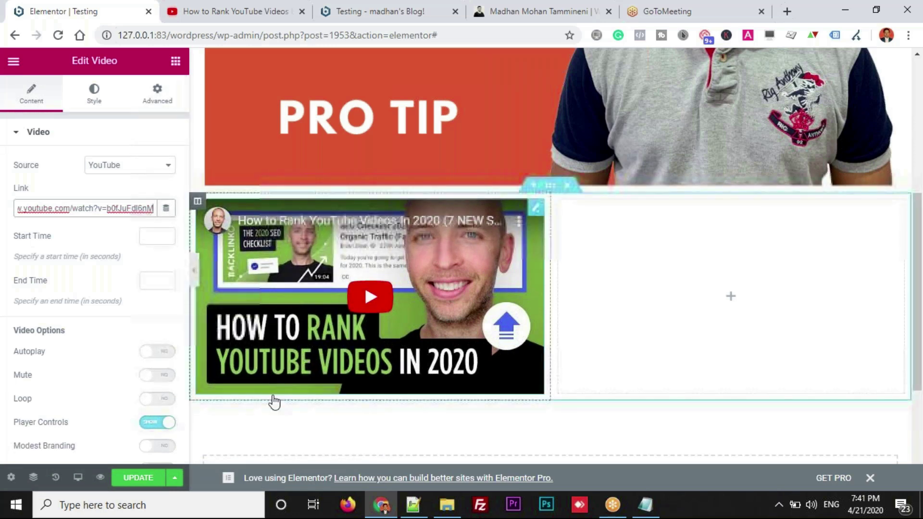
left_click(138, 479)
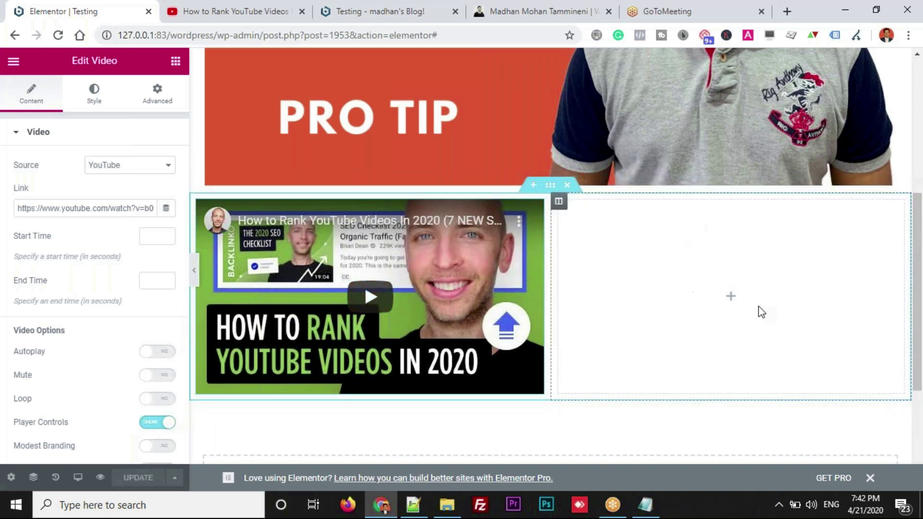
Check what the 2nd section needs beside the video in the page.txt notes in Notepad, then switch back to Chrome
left_click(645, 505)
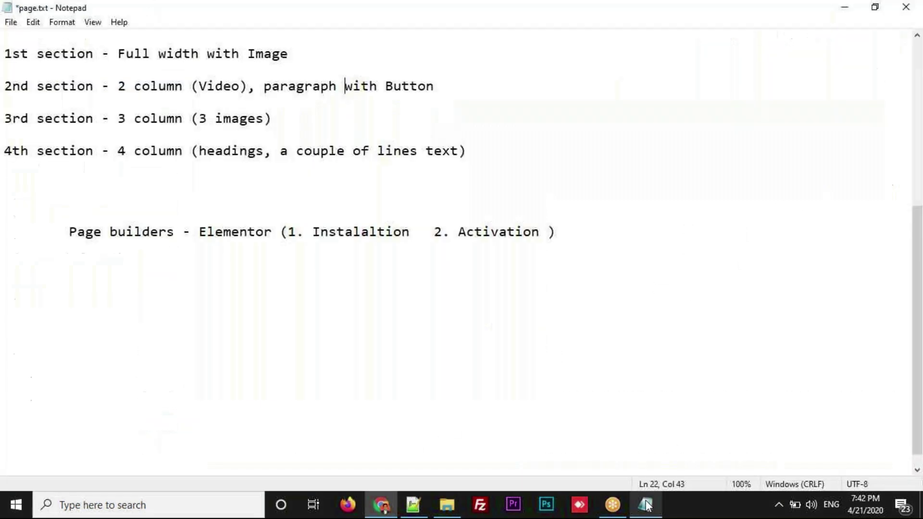
left_click_drag(265, 88, 376, 90)
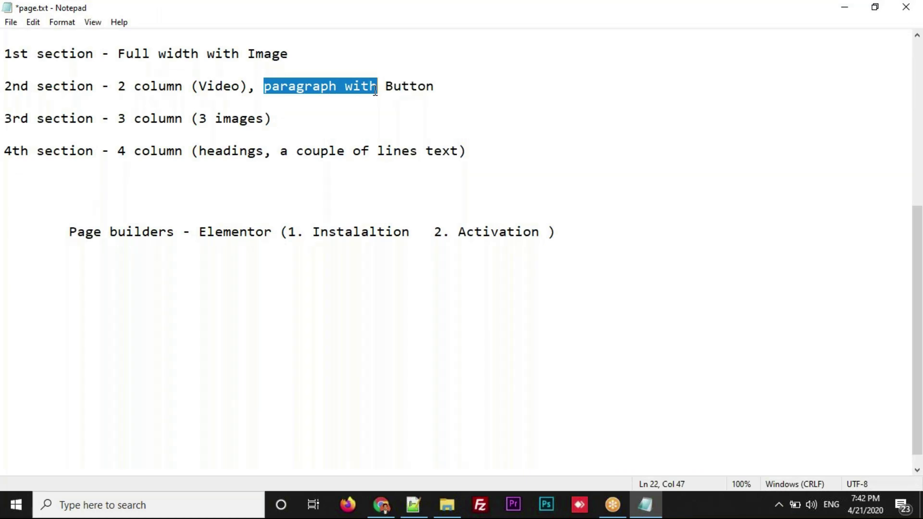
left_click(383, 505)
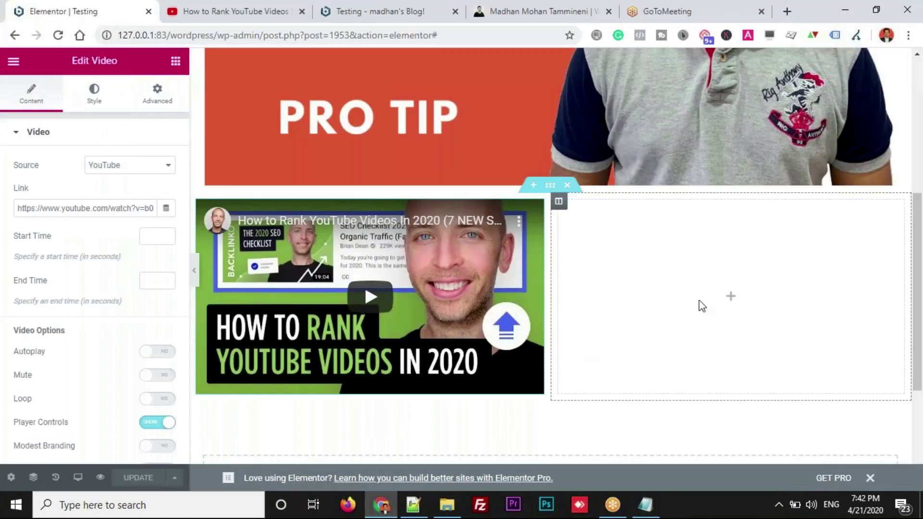
Add a Heading widget to the empty column beside the video and set its title to "Change the text!"
left_click(734, 298)
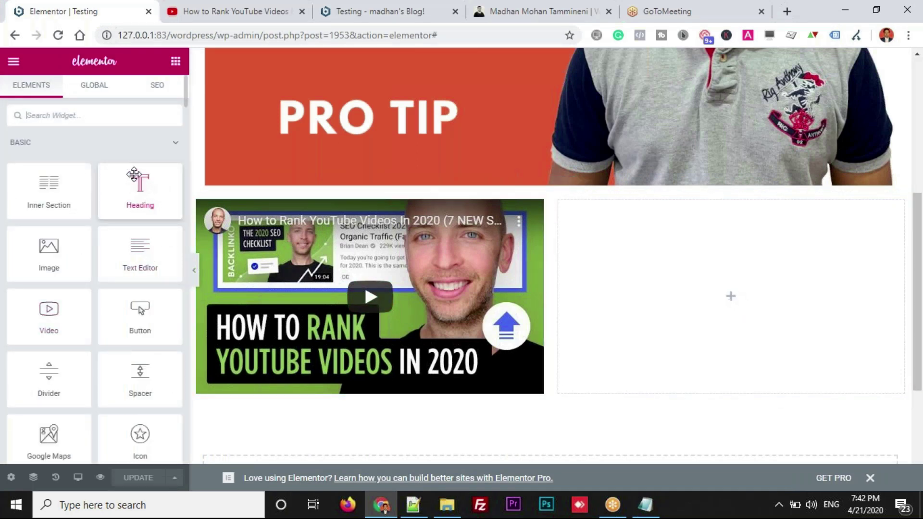
left_click_drag(136, 191, 688, 235)
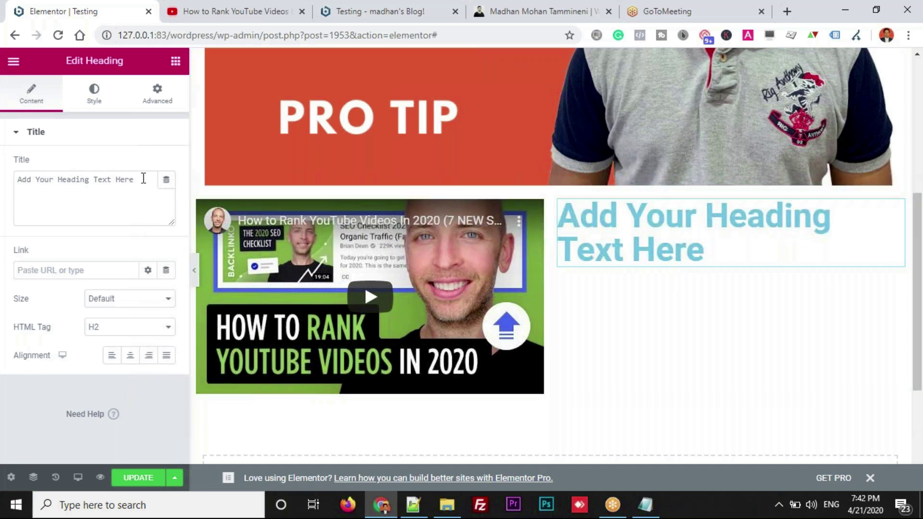
left_click_drag(144, 178, 3, 165)
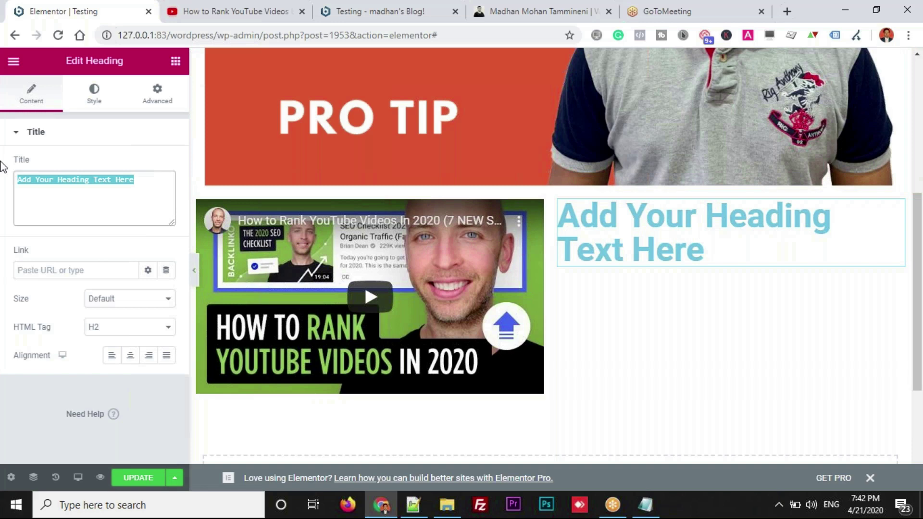
type("Change th")
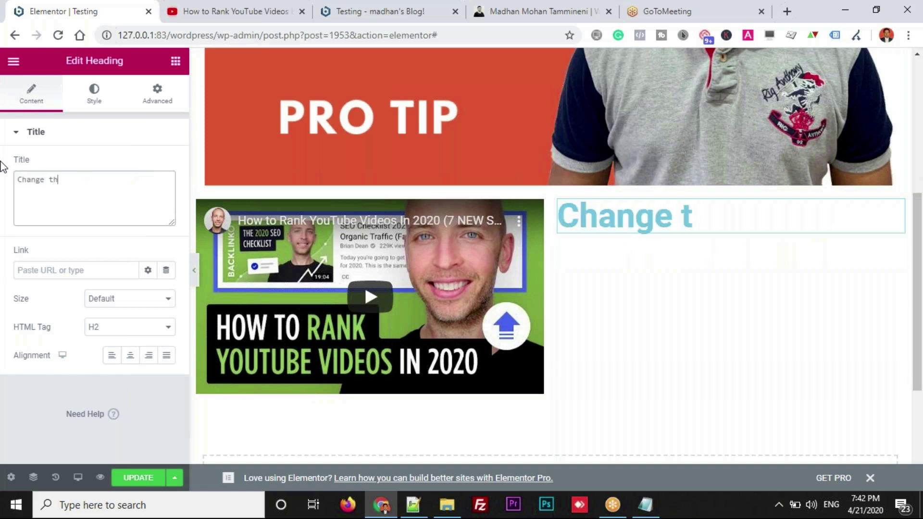
type("e text")
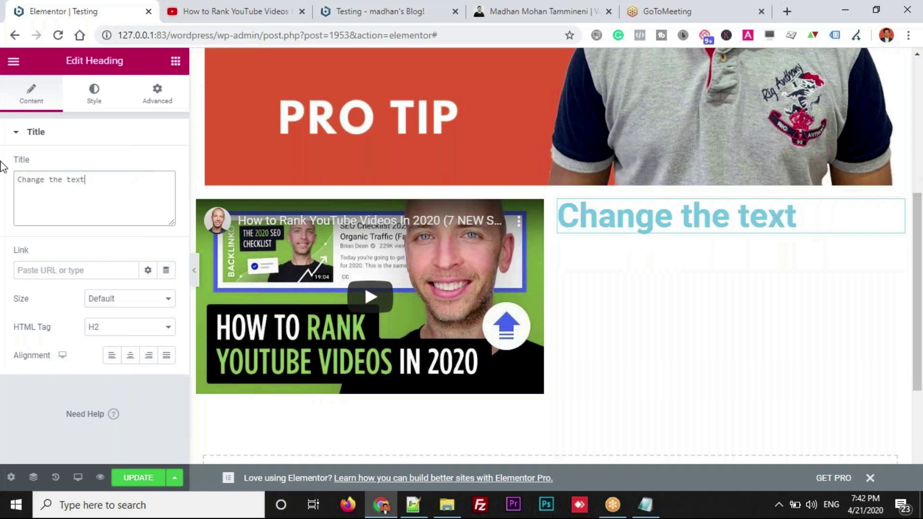
type("!")
Add a Text Editor widget below the heading and a Button widget beneath that paragraph
left_click(176, 64)
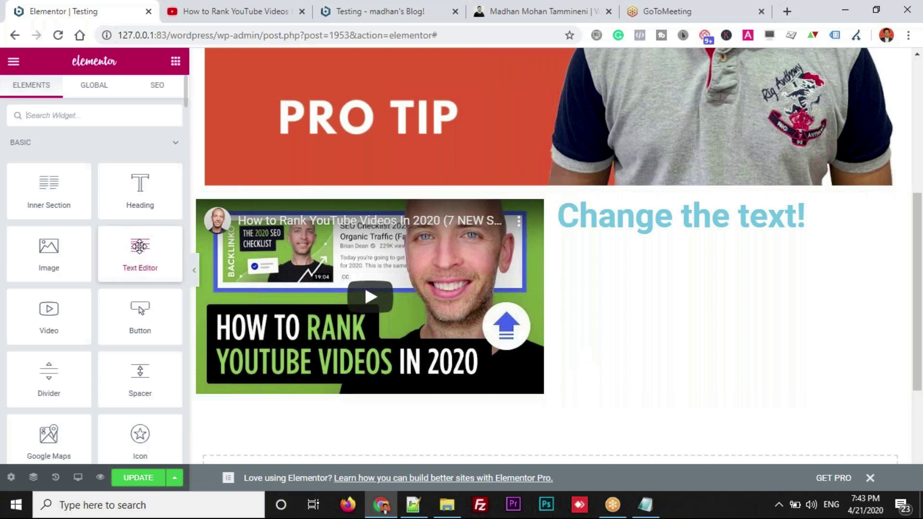
left_click_drag(140, 247, 628, 234)
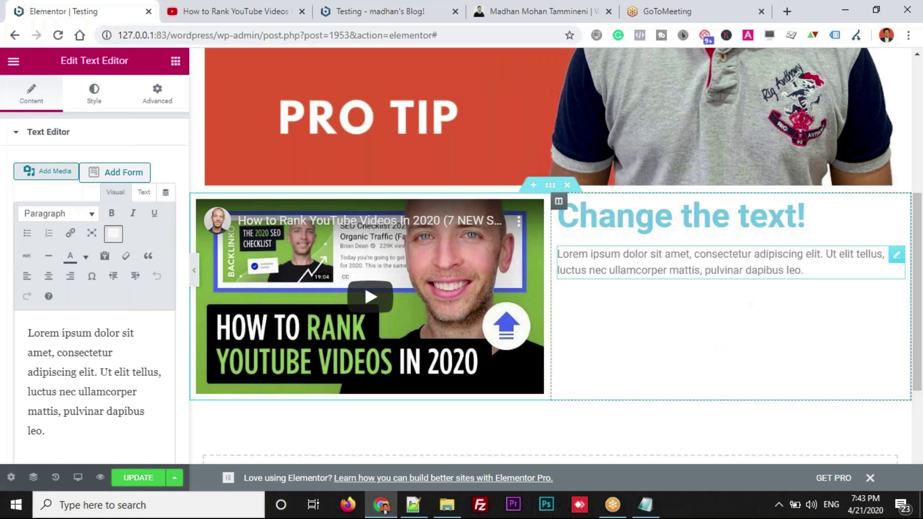
left_click(176, 61)
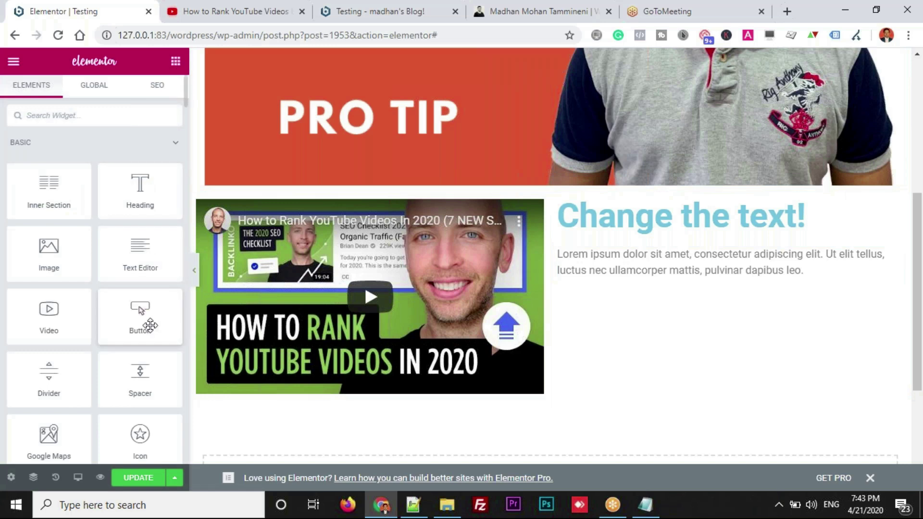
left_click_drag(130, 314, 624, 296)
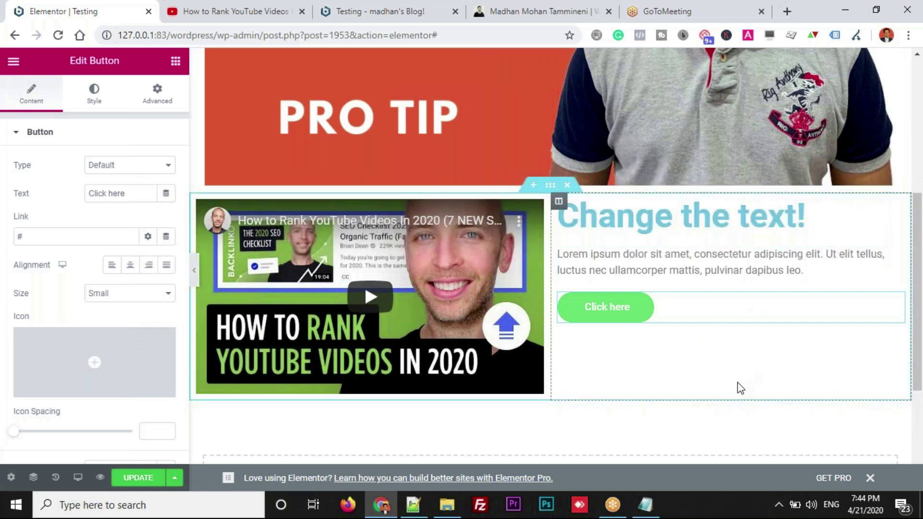
Set the text color of the "Change the text!" heading to a dark red
left_click(825, 220)
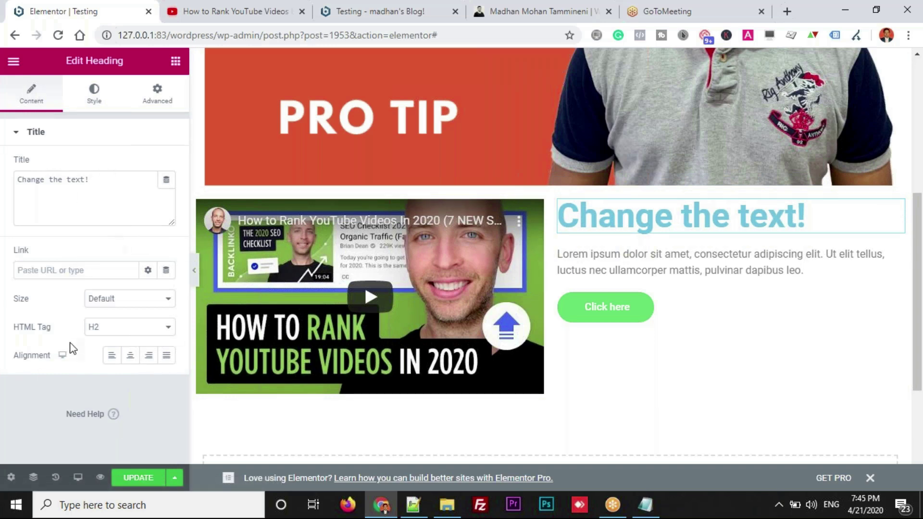
left_click(95, 103)
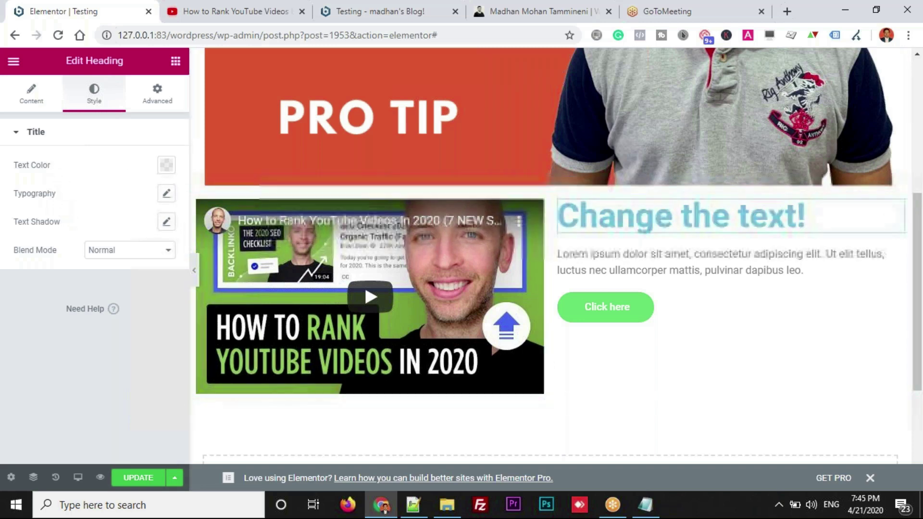
left_click(166, 170)
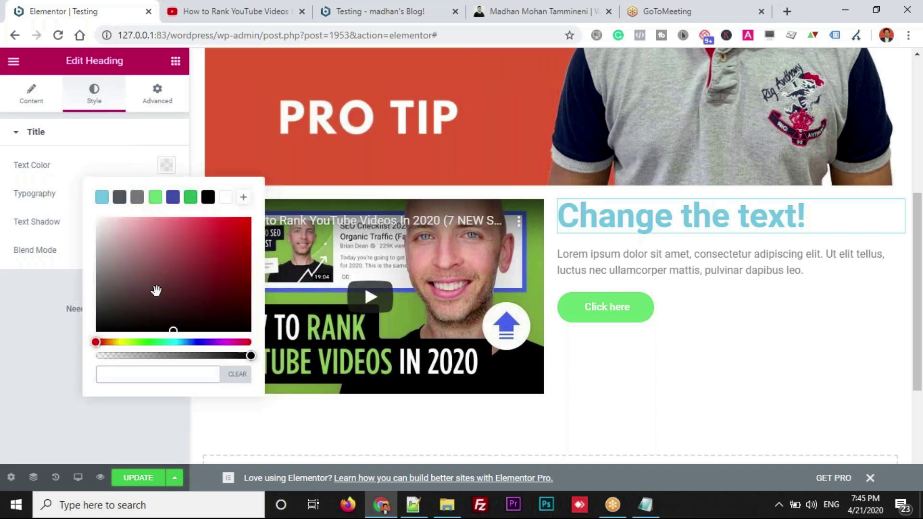
left_click(174, 328)
mouse_move(174, 328)
left_mouse_down()
mouse_move(212, 274)
mouse_move(214, 246)
left_mouse_up()
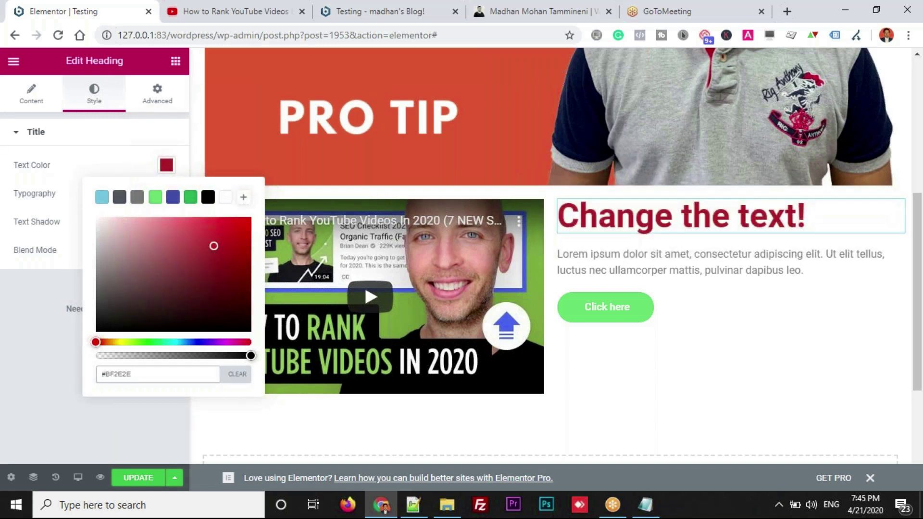
left_click(220, 236)
left_click(30, 316)
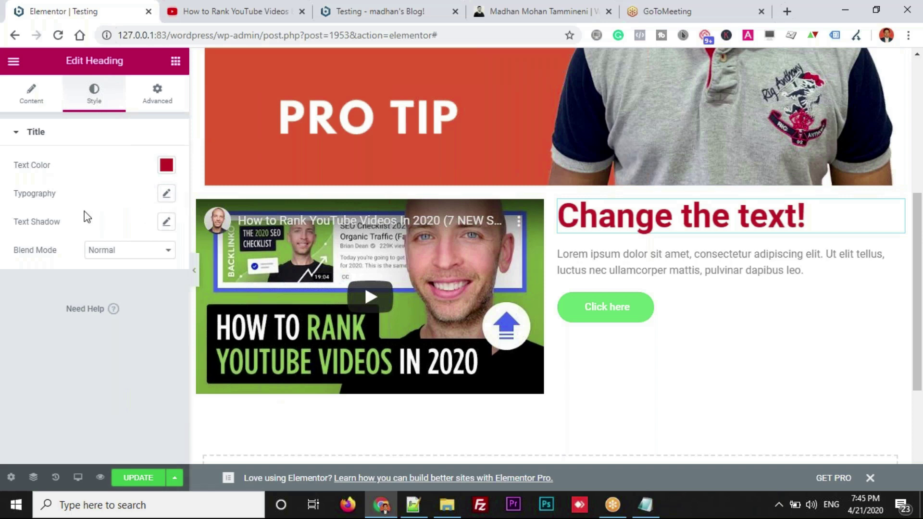
Try the Arial, Verdana, Times New Roman and Alike font families on the "Change the text!" heading
left_click(165, 197)
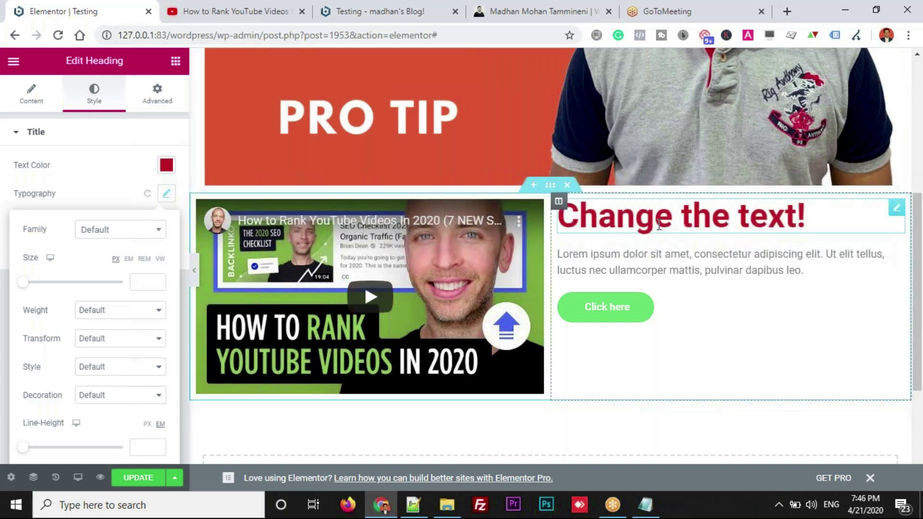
left_click(103, 233)
mouse_move(158, 277)
left_mouse_down()
mouse_move(153, 368)
mouse_move(152, 263)
left_mouse_up()
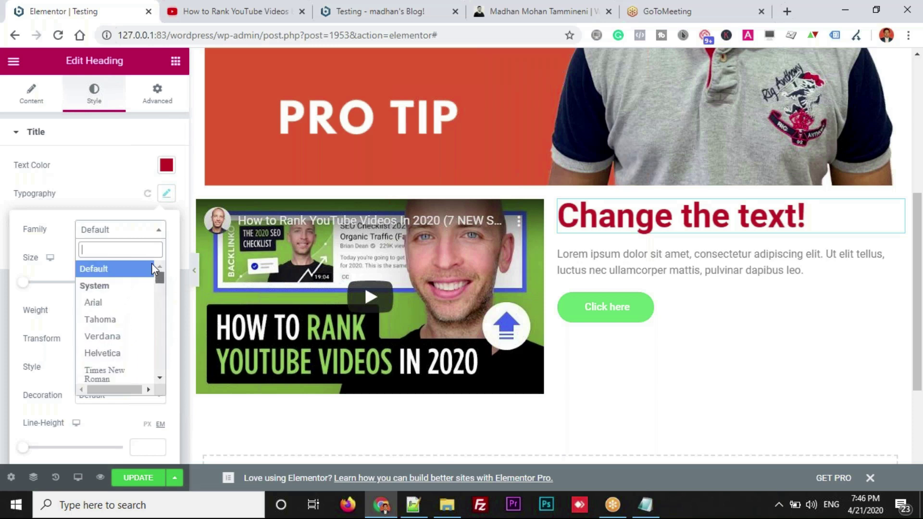
left_click(93, 303)
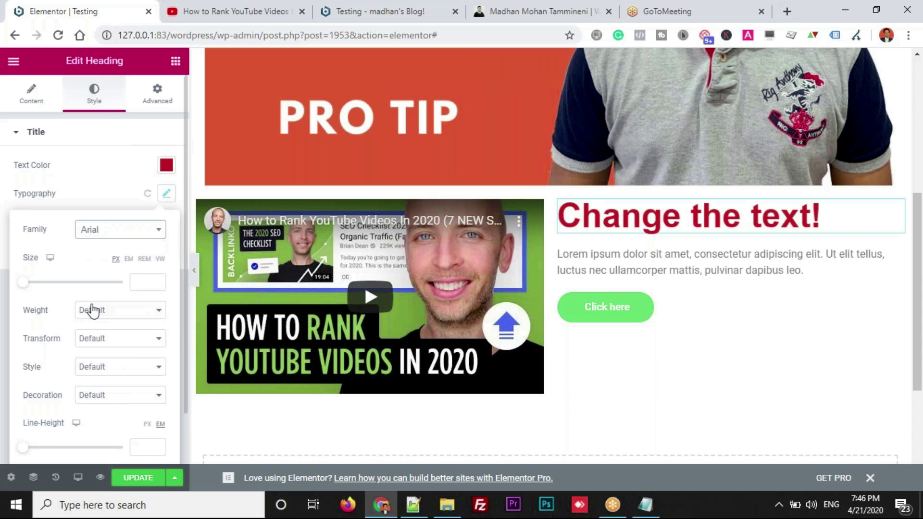
left_click(139, 238)
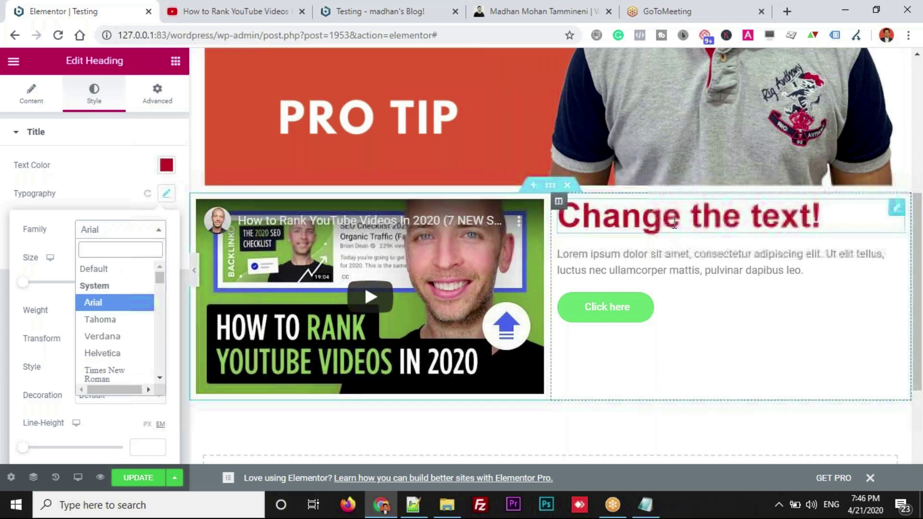
left_click(116, 340)
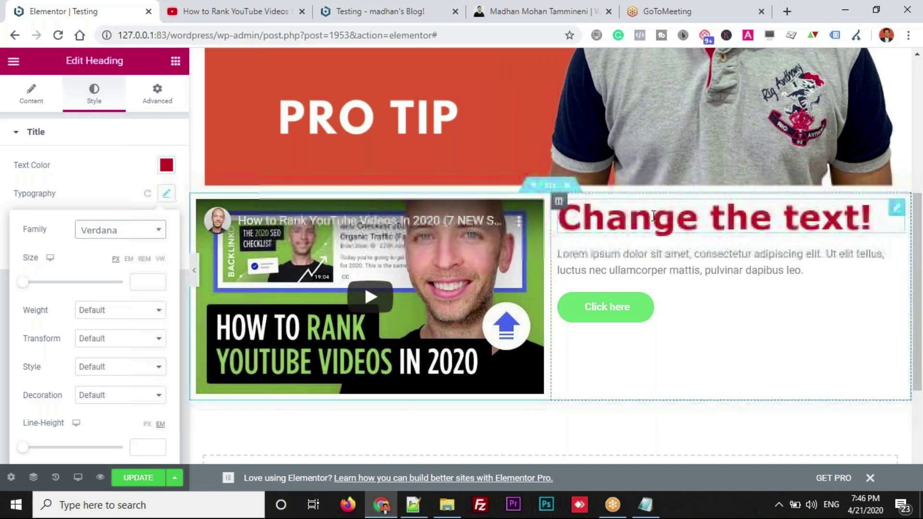
left_click(116, 230)
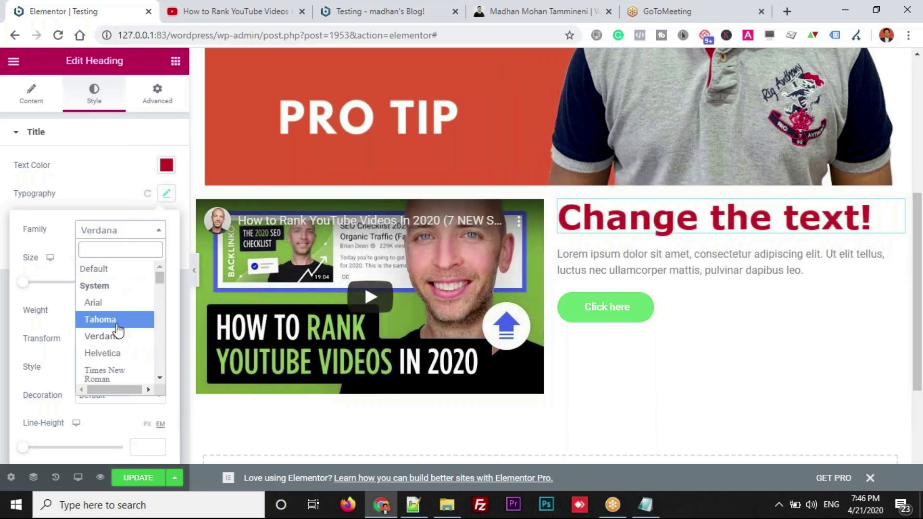
left_click(113, 373)
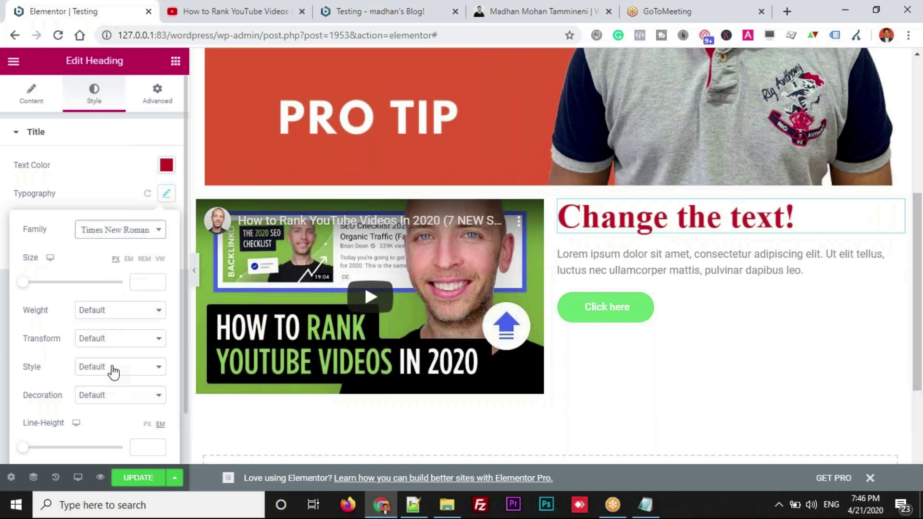
left_click(138, 233)
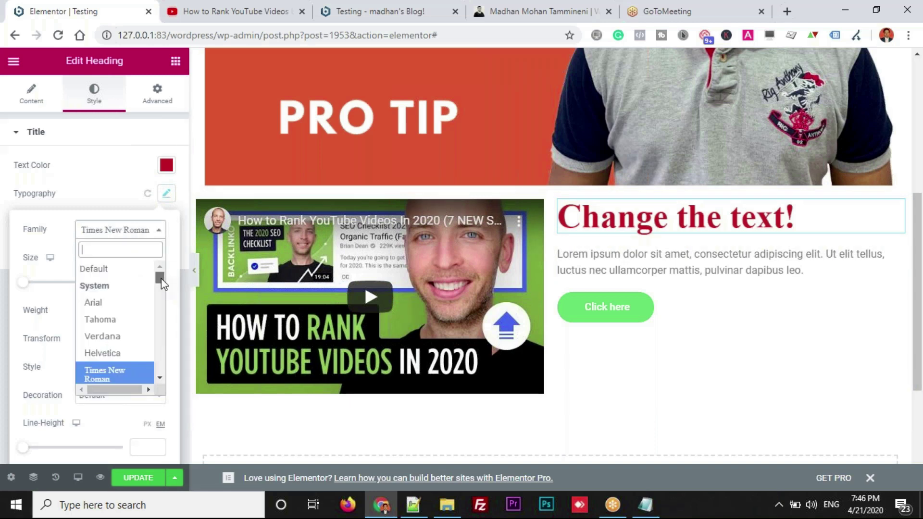
left_click_drag(160, 278, 161, 281)
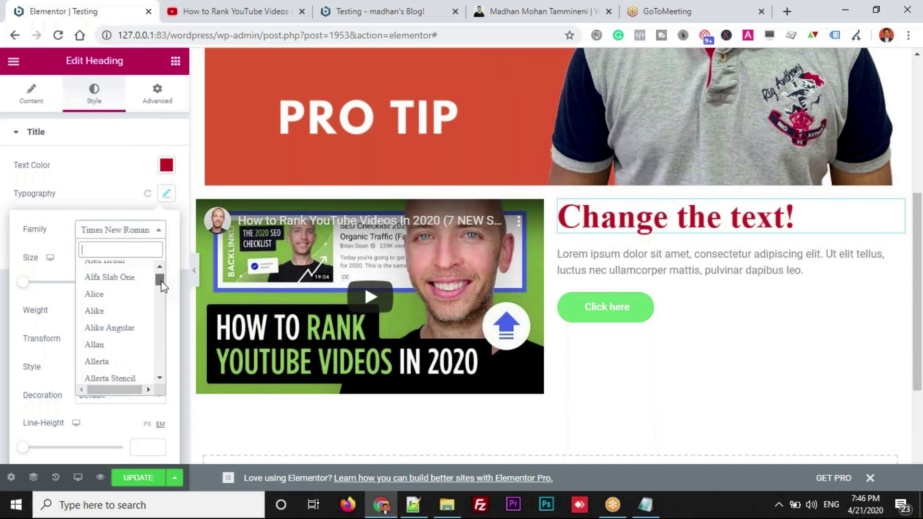
left_click(115, 310)
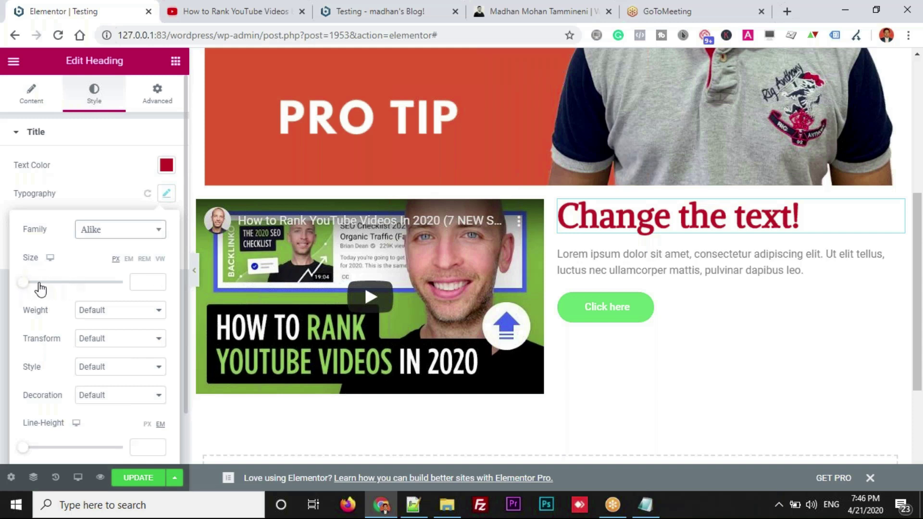
Set the font size of the "Change the text!" heading to 43 px
left_click_drag(24, 289, 48, 280)
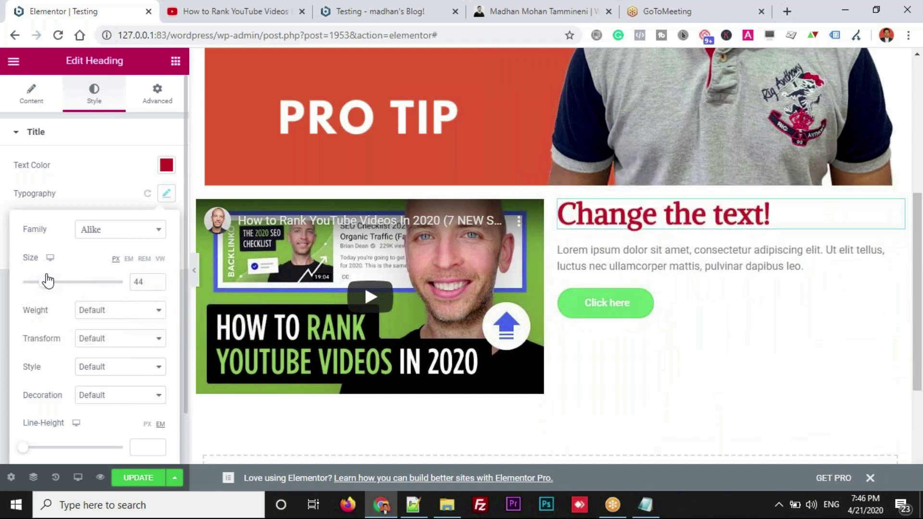
left_click(157, 279)
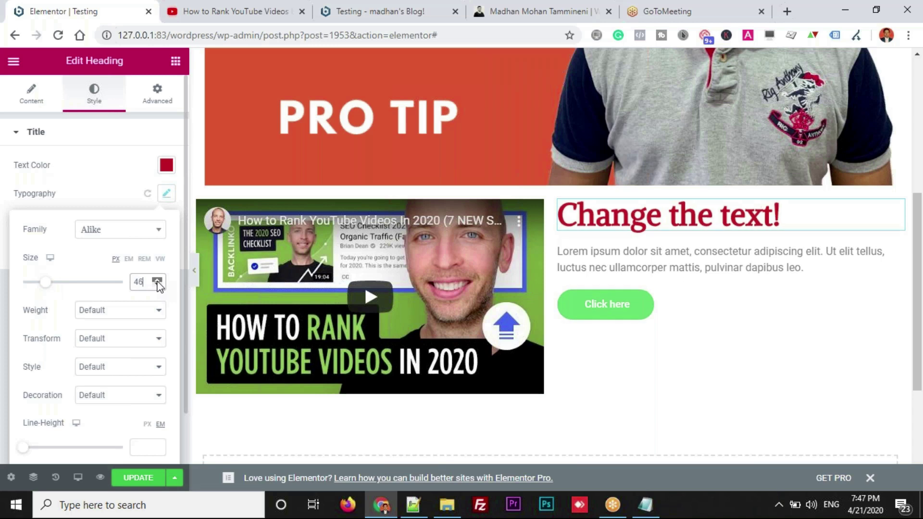
left_click(158, 279)
left_click(158, 285)
left_click(157, 284)
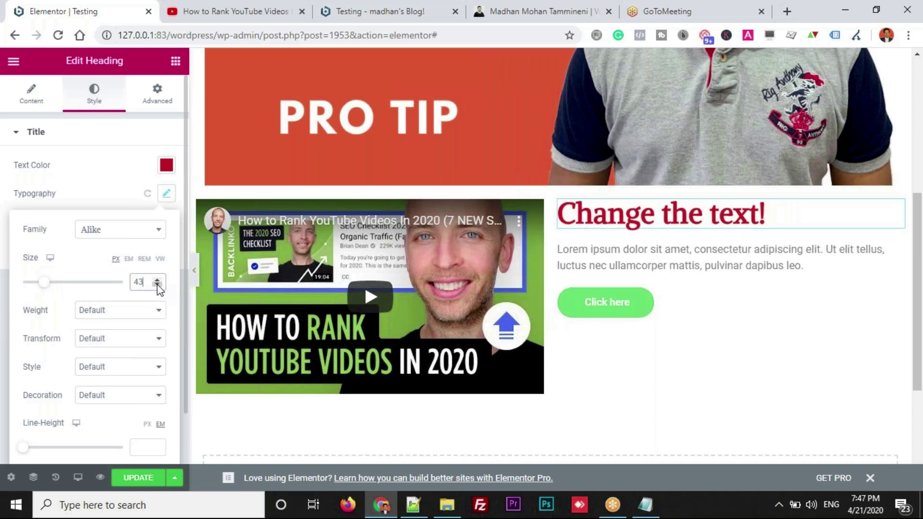
Try a font weight of 100 on the heading and settle on Bold
left_click(120, 320)
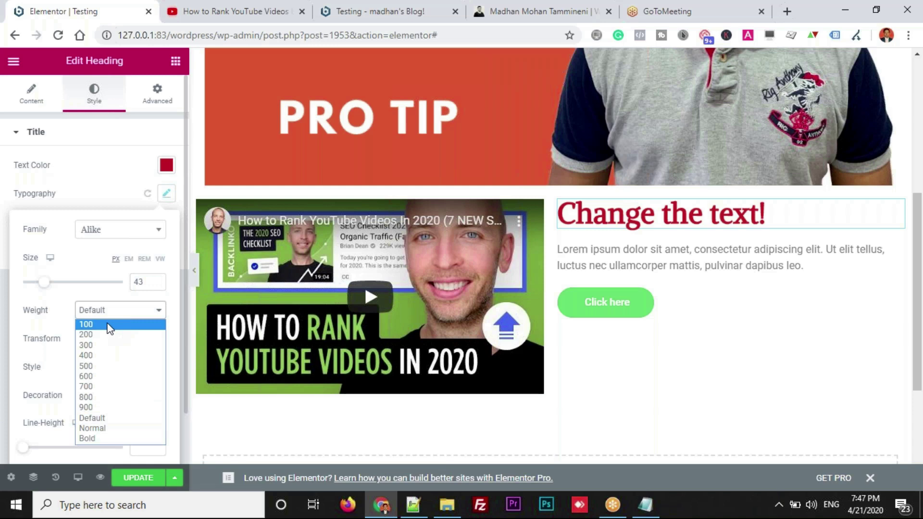
left_click(110, 325)
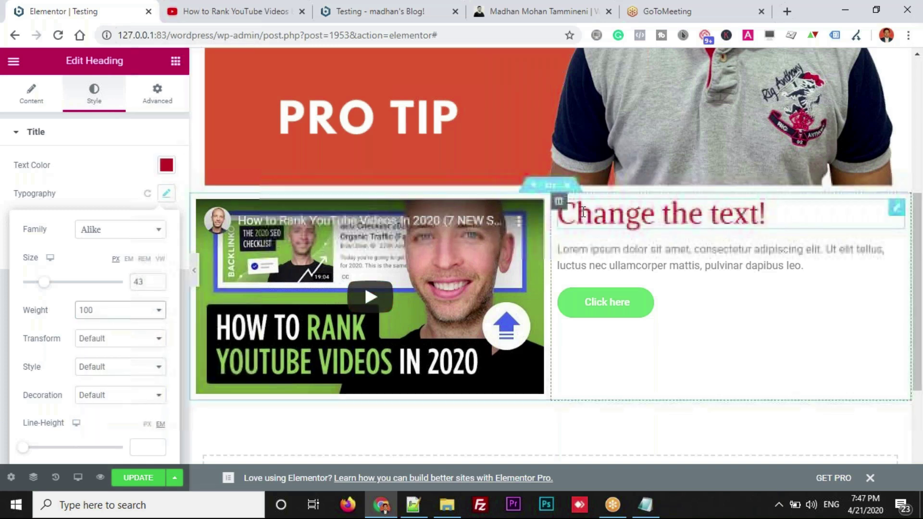
left_click(154, 312)
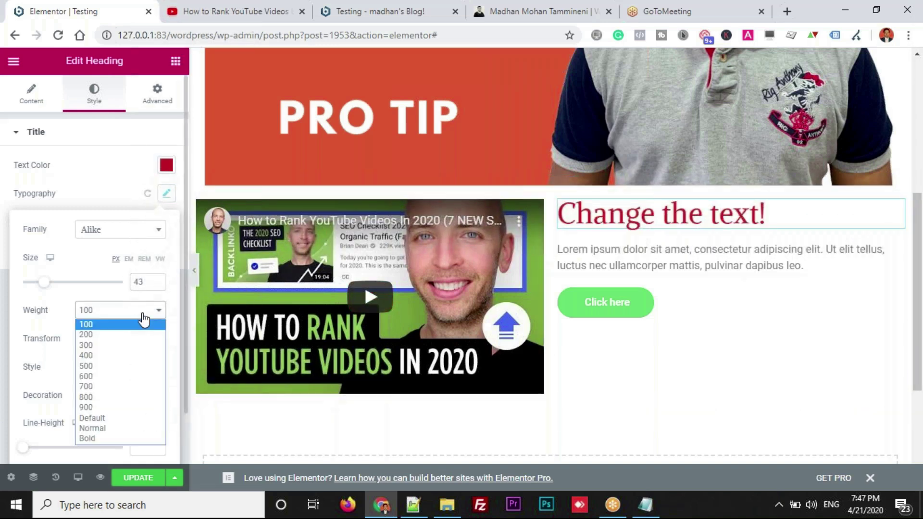
left_click(110, 438)
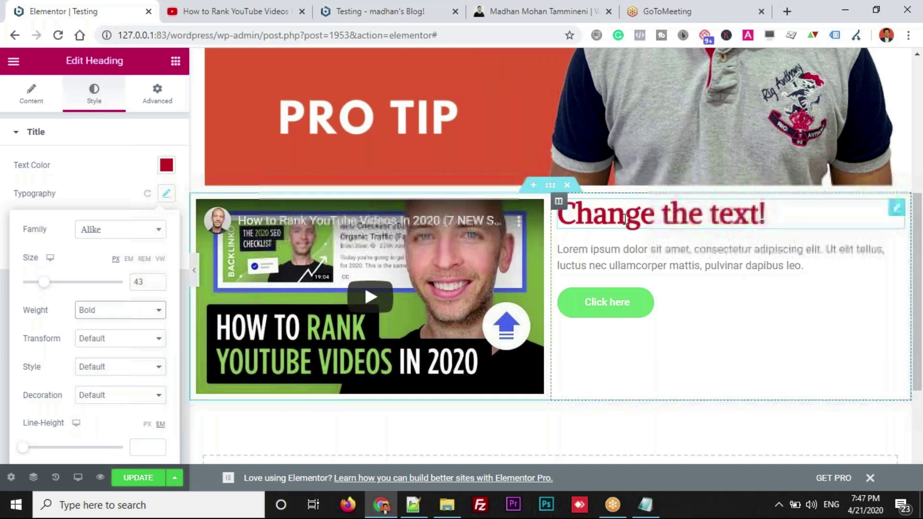
Change the font family of the "Change the text!" heading to Verdana
left_click(136, 232)
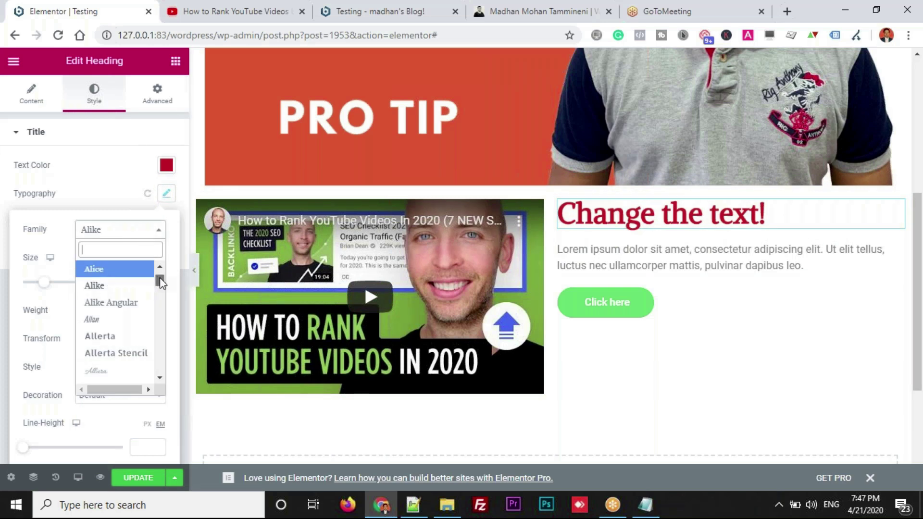
scroll(161, 283, "up", 5)
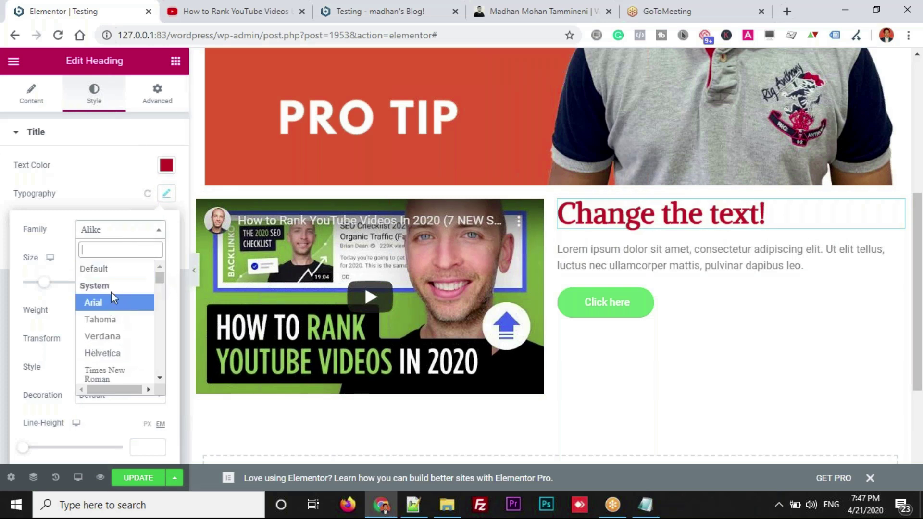
left_click(112, 337)
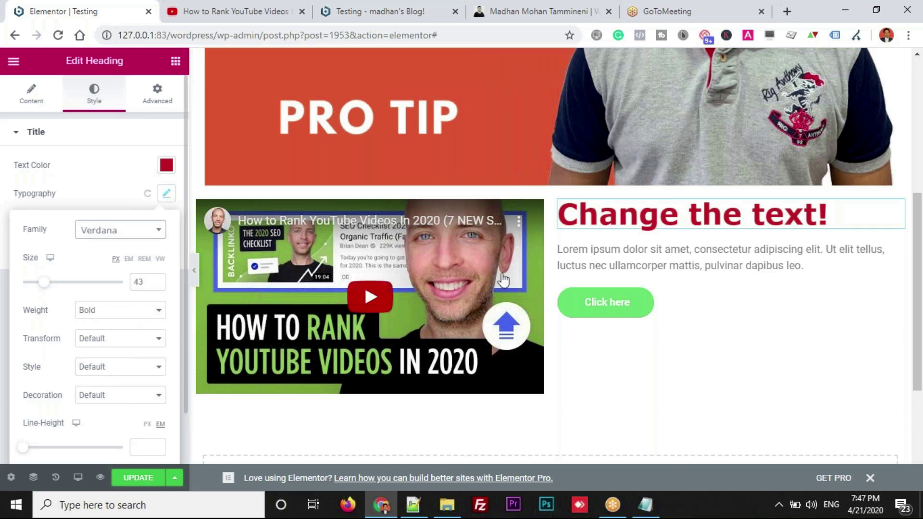
Compare the Verdana heading at weight 100 and return its weight to Bold
left_click(120, 316)
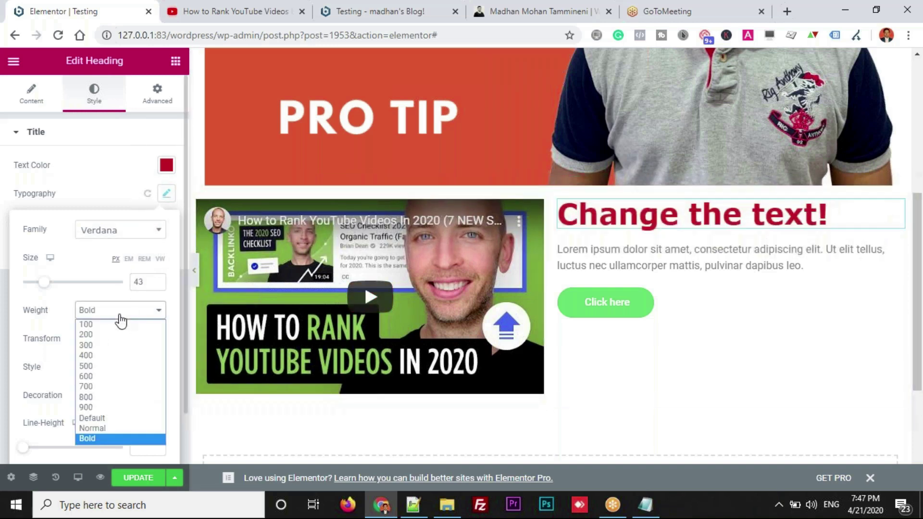
left_click(120, 325)
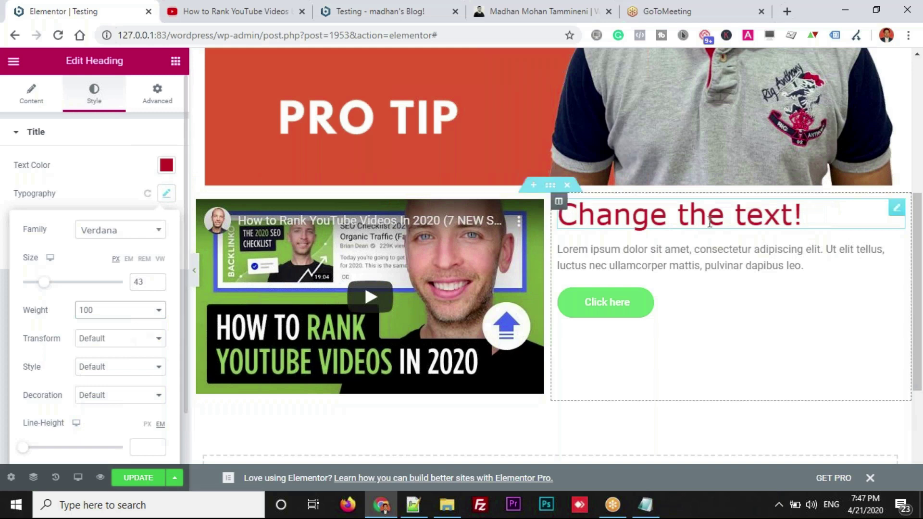
left_click(135, 312)
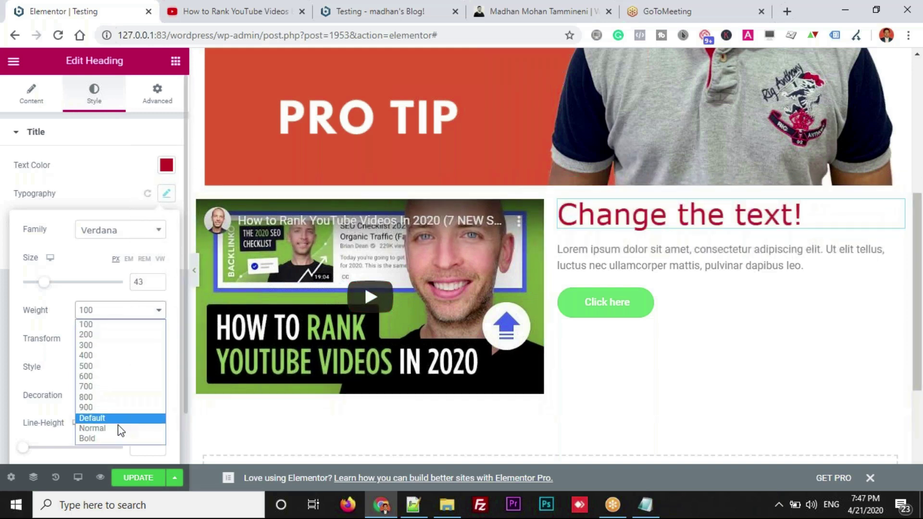
left_click(117, 438)
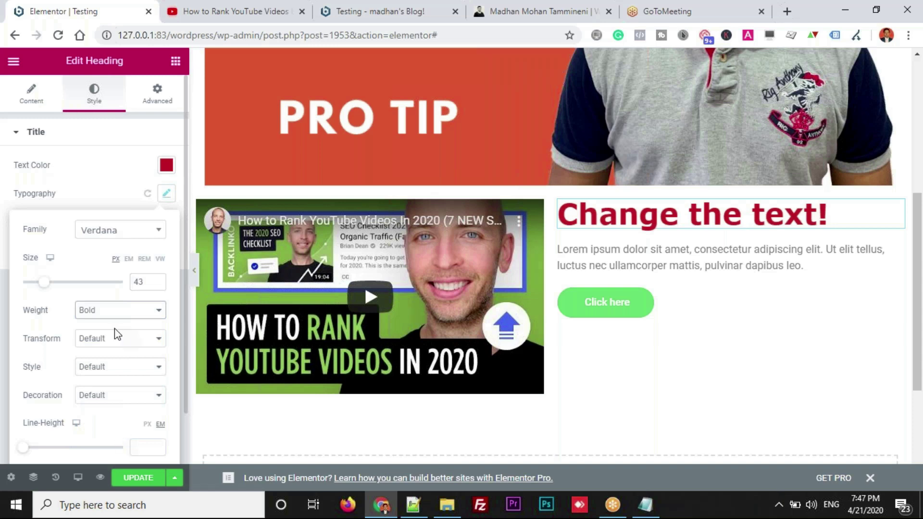
Try the Uppercase, Lowercase and Capitalize text transforms on the heading, and finish with Normal
left_click(116, 342)
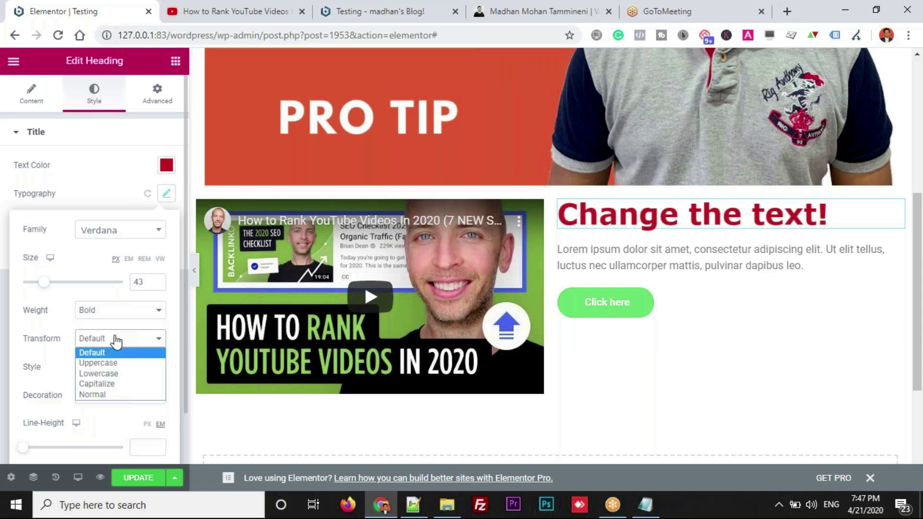
left_click(111, 364)
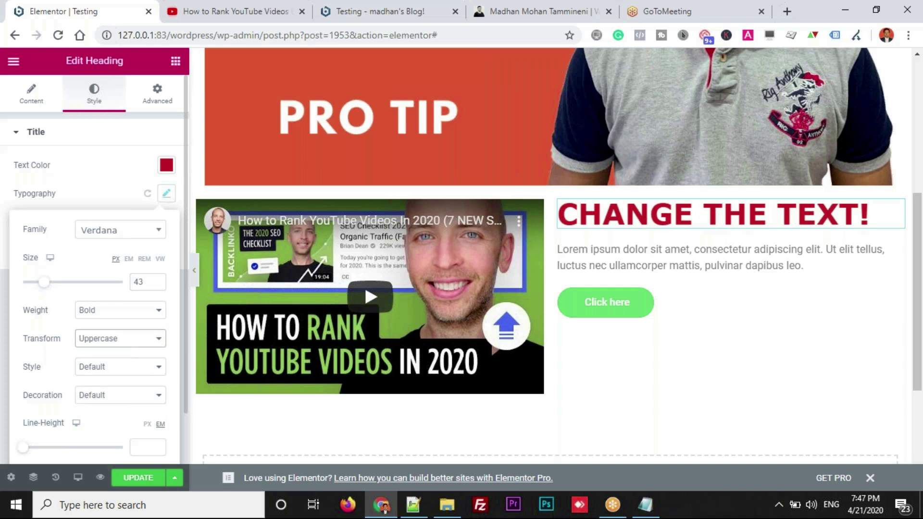
left_click(122, 340)
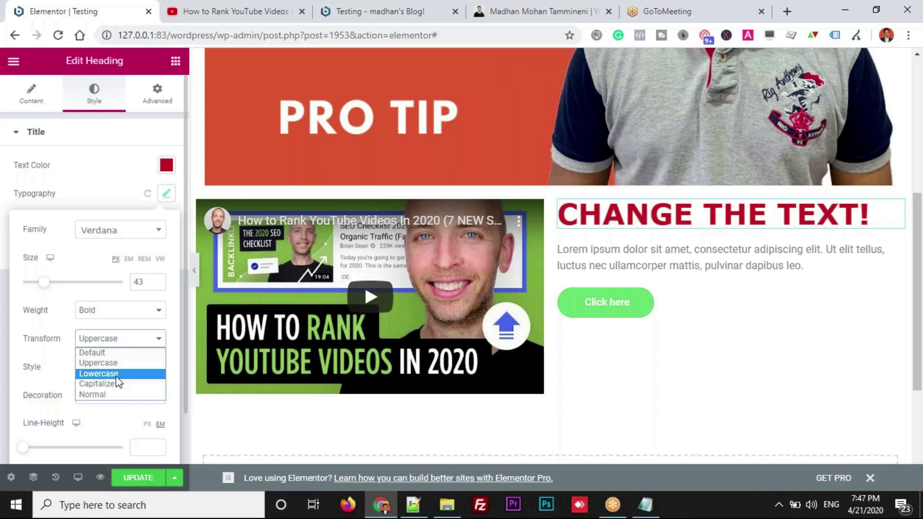
left_click(118, 374)
left_click(124, 339)
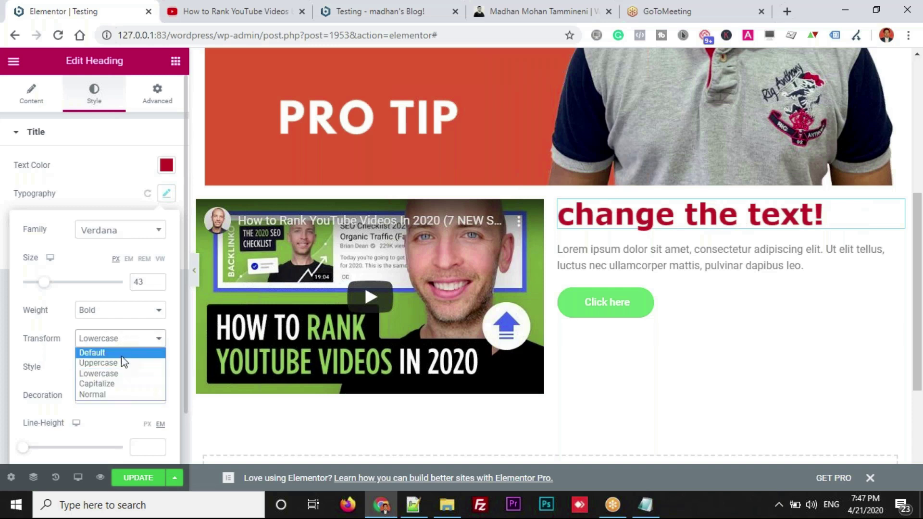
left_click(124, 385)
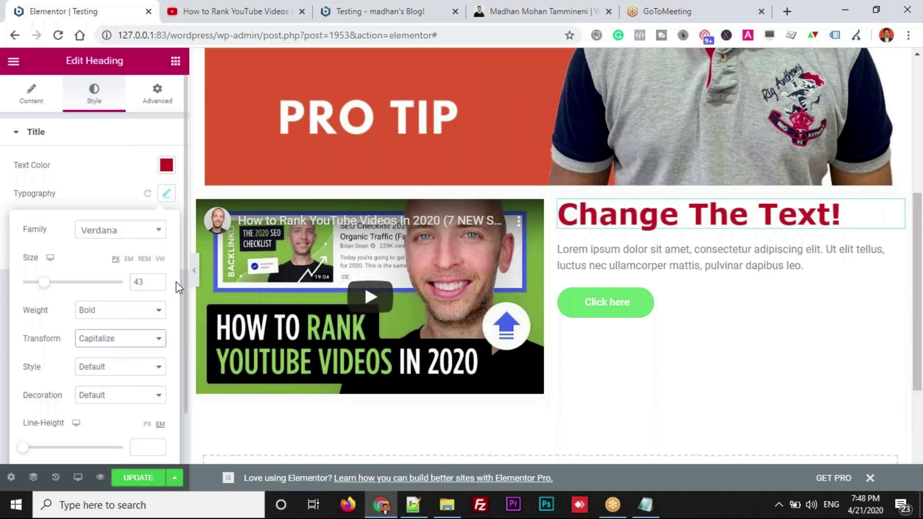
key("Down")
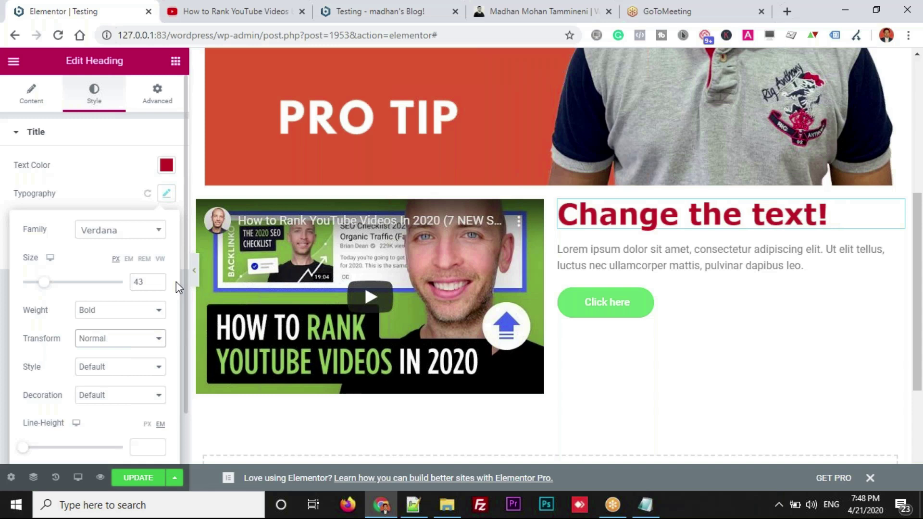
Try the Italic font style on the heading and restore the style to Default
left_click(104, 367)
left_click(103, 405)
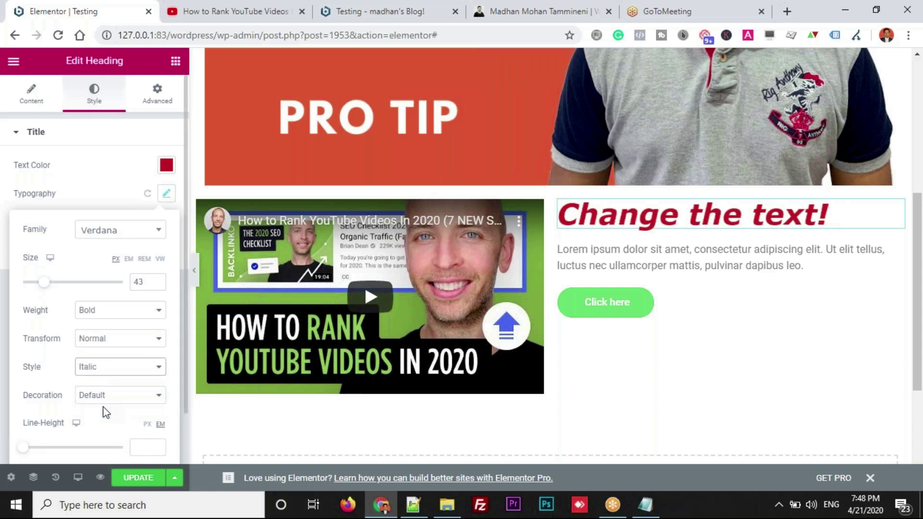
left_click(89, 369)
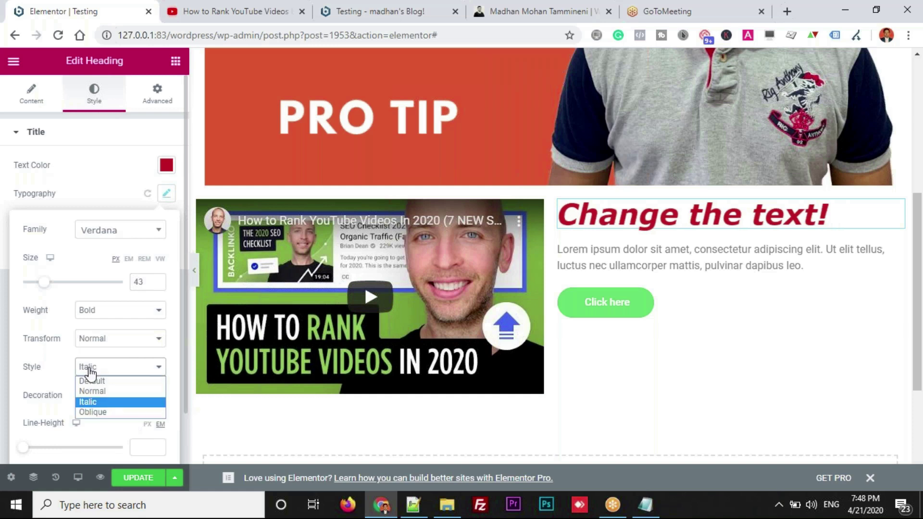
left_click(91, 381)
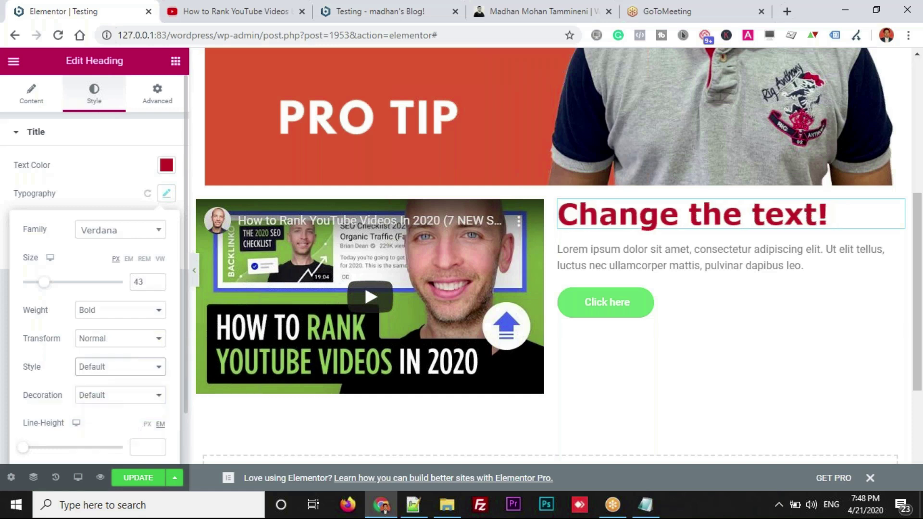
Set the text decoration of the "Change the text!" heading to Underline
left_click(96, 397)
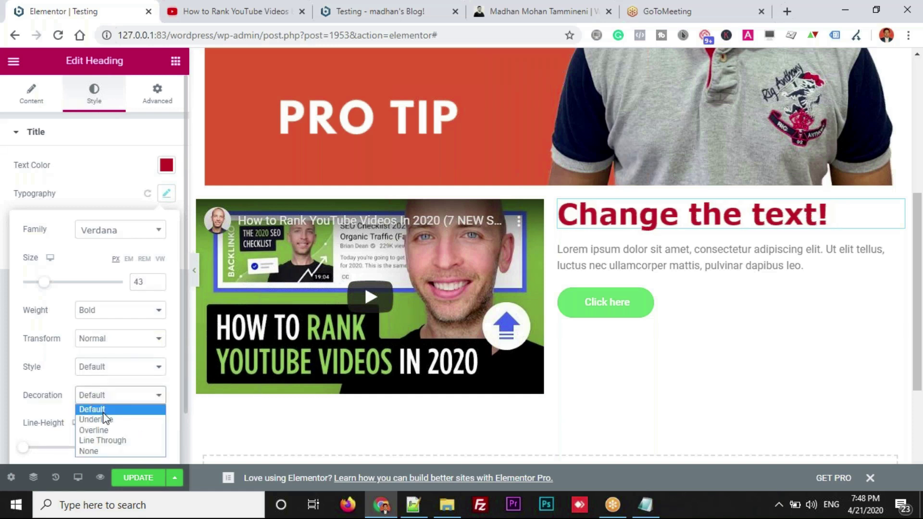
left_click(105, 420)
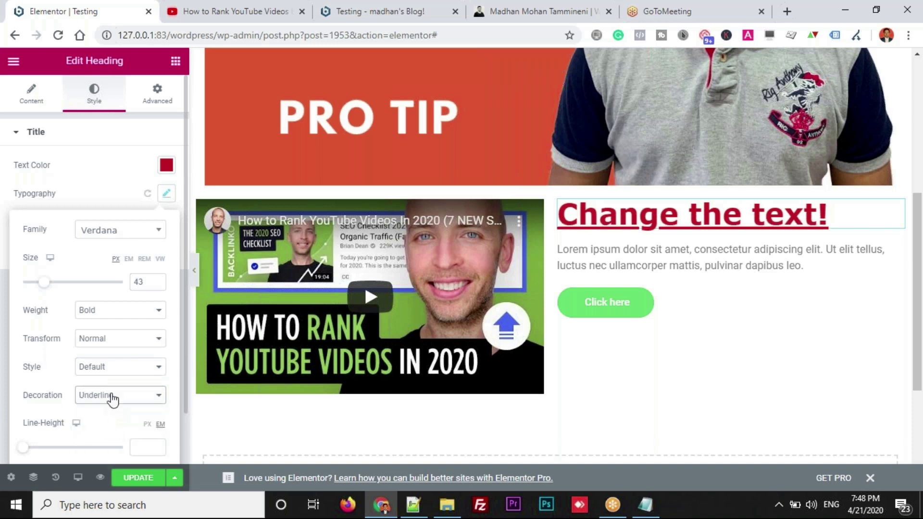
Try the Overline and Line Through decorations on the "Change the text!" heading, then return the decoration to Default
left_click(112, 399)
left_click(111, 430)
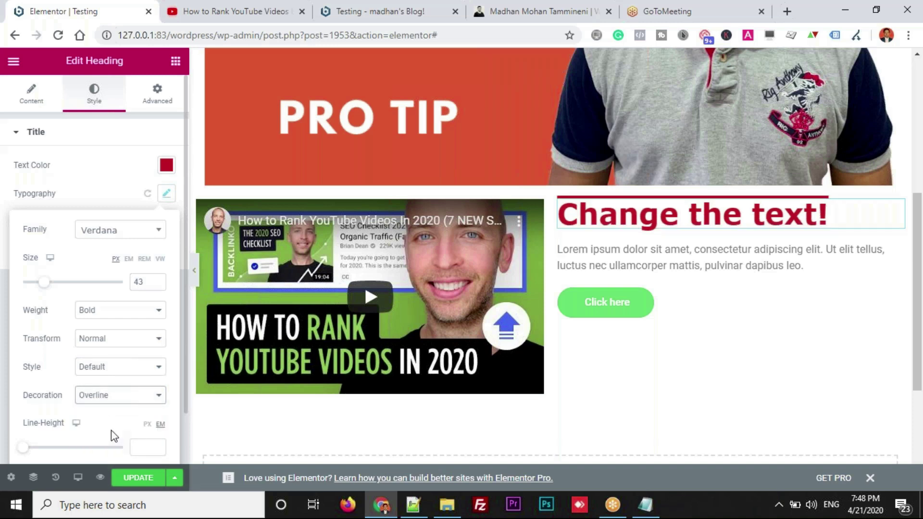
left_click(108, 400)
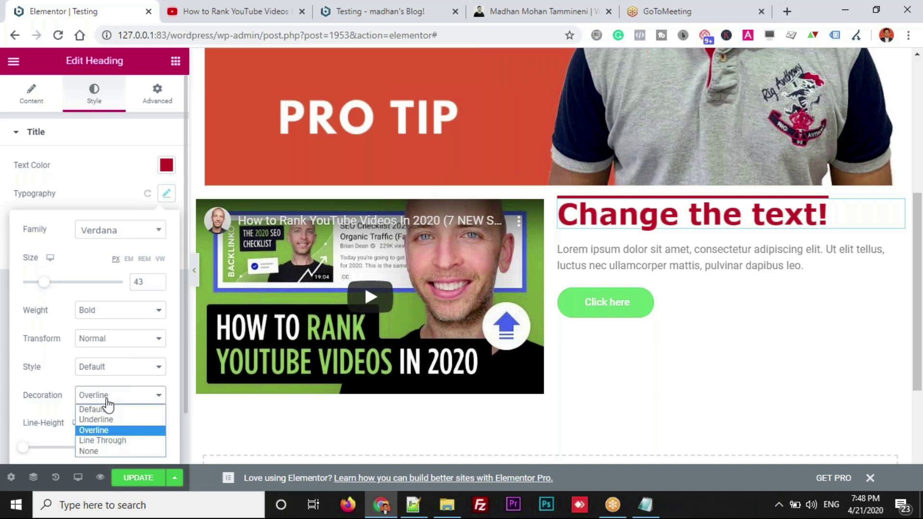
left_click(106, 441)
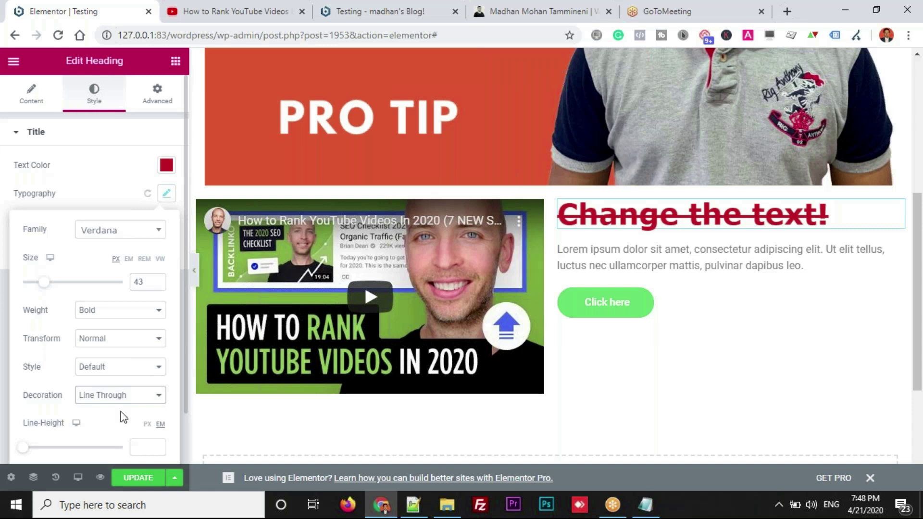
left_click(128, 398)
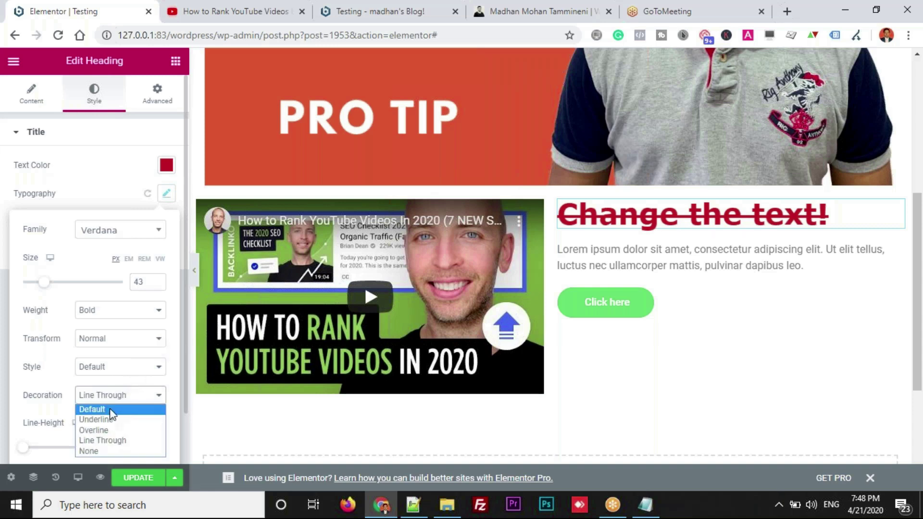
left_click(110, 408)
Try a line height of 5.1 em on the heading, then reduce it to 0.8 em
scroll(63, 408, "down", 1)
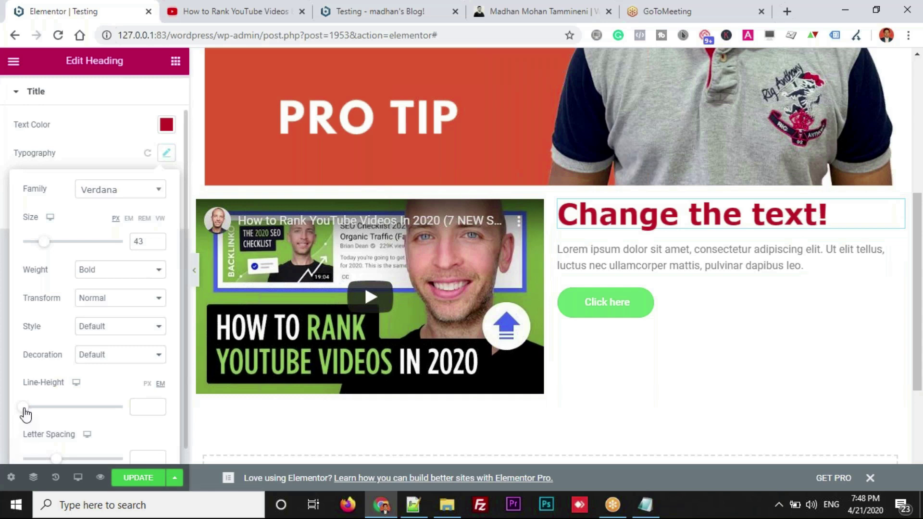
left_click_drag(24, 412, 74, 423)
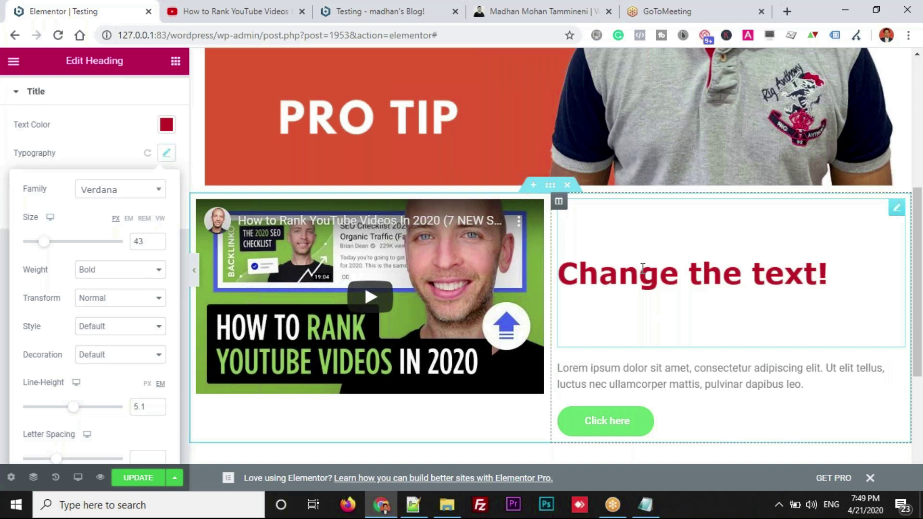
left_click(773, 274)
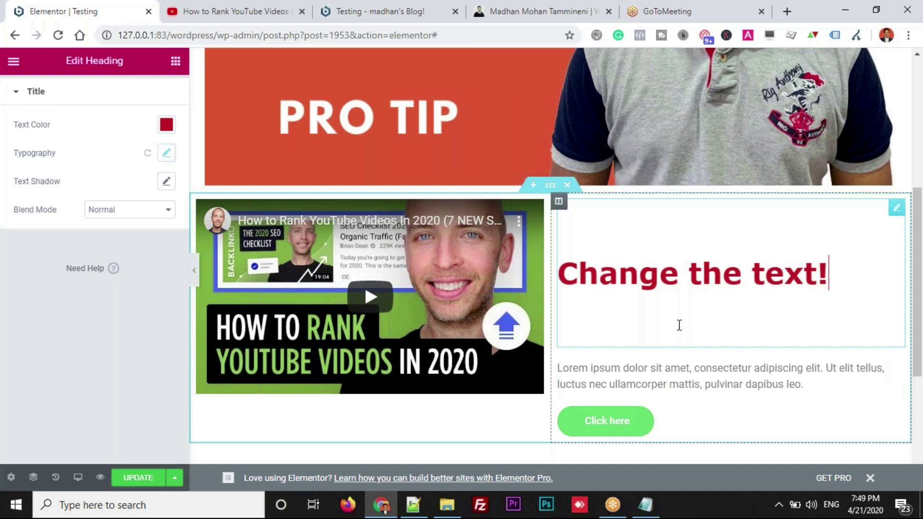
left_click(897, 210)
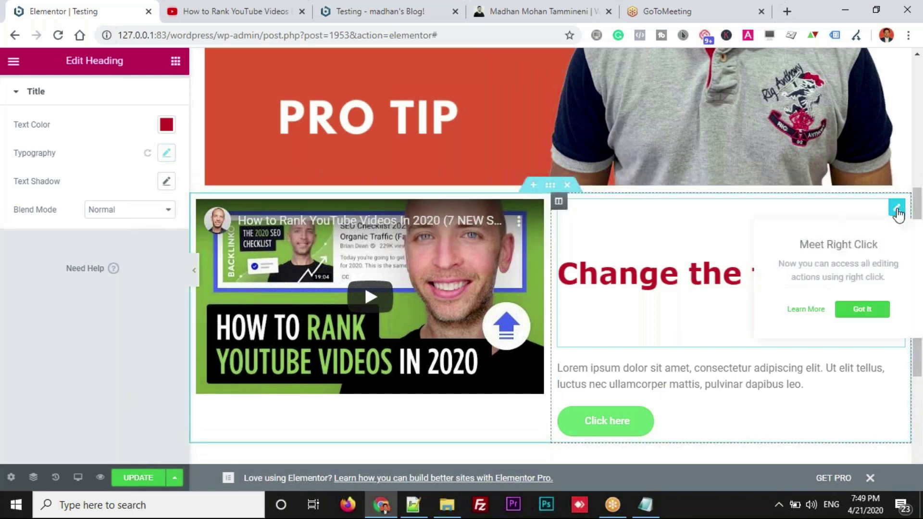
left_click(167, 154)
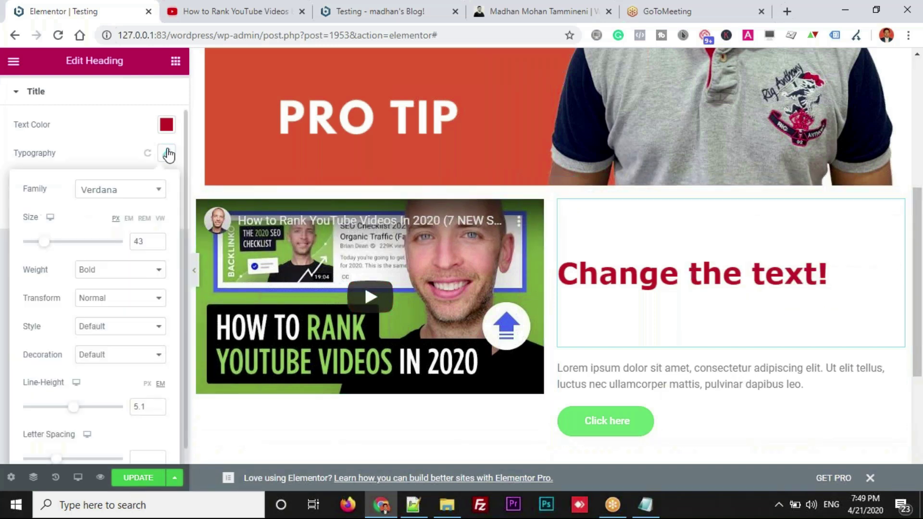
left_click_drag(73, 416, 29, 412)
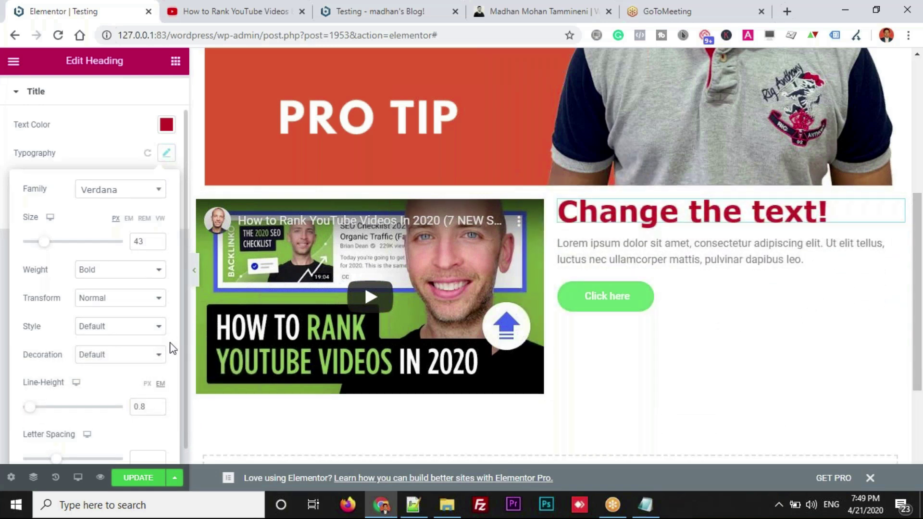
Try a letter spacing of 10 on the heading, then bring it down to -0.8 and close the typography settings
scroll(172, 348, "down", 1)
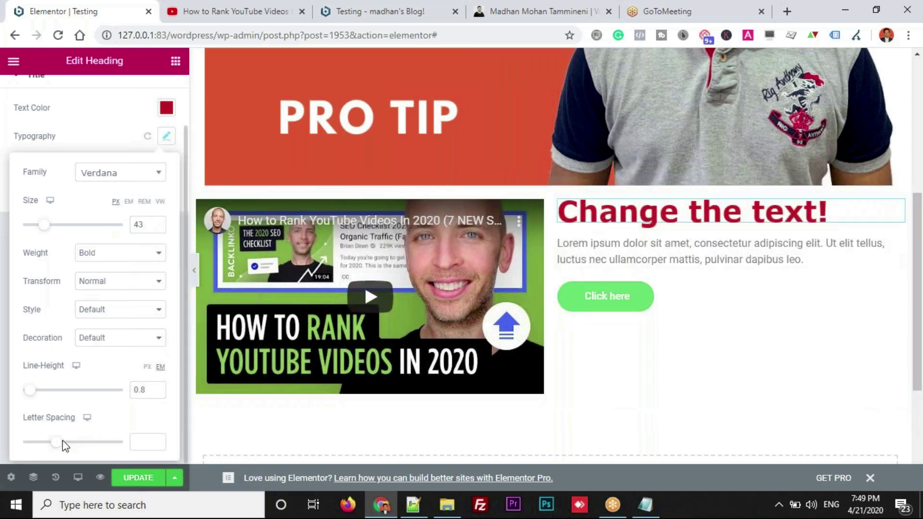
left_click_drag(57, 443, 132, 440)
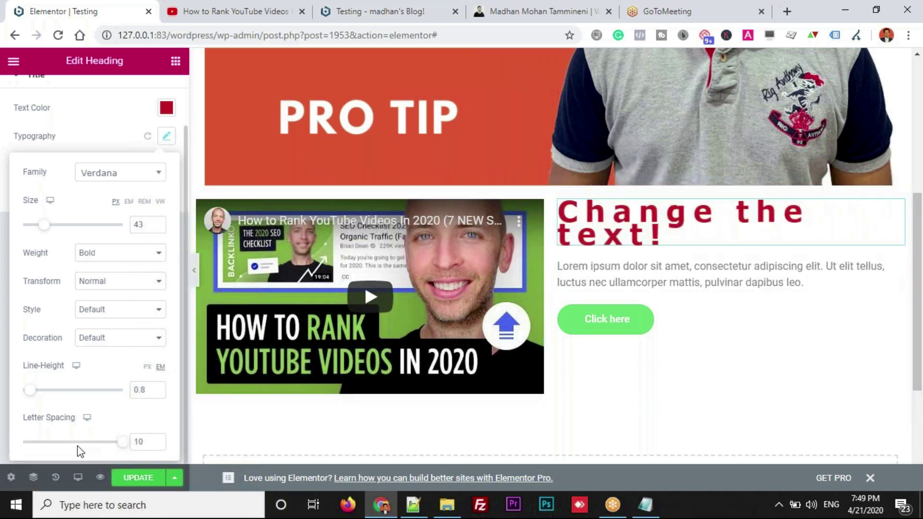
left_click_drag(123, 443, 52, 443)
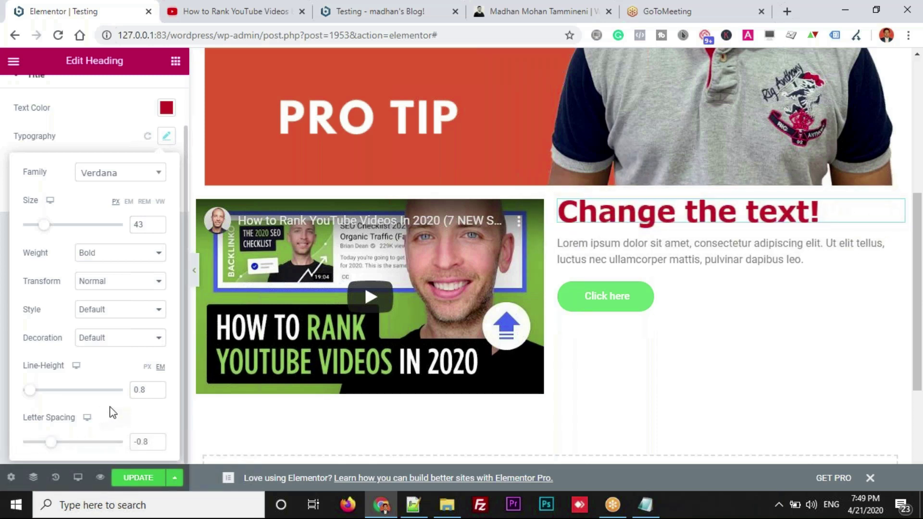
left_click(93, 139)
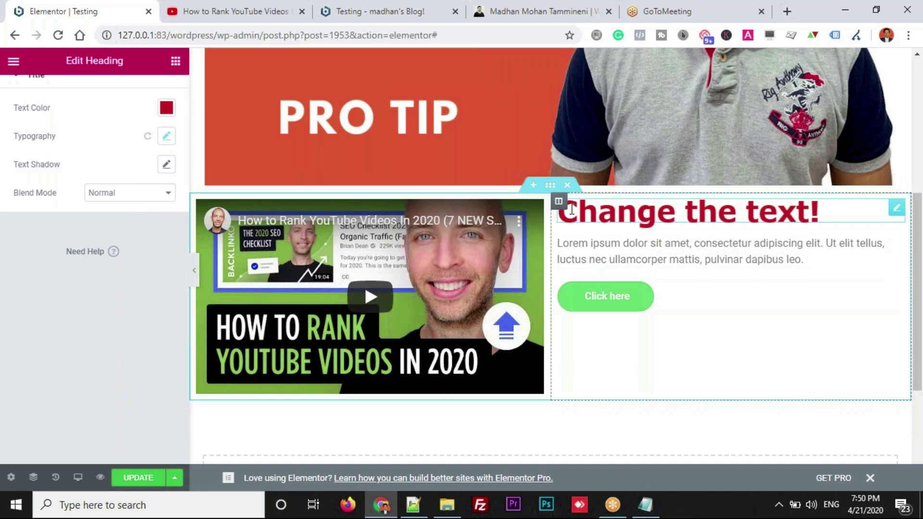
Add a text shadow to the heading with an increased blur and the green colour rgba(45, 141, 58, 1)
left_click(166, 164)
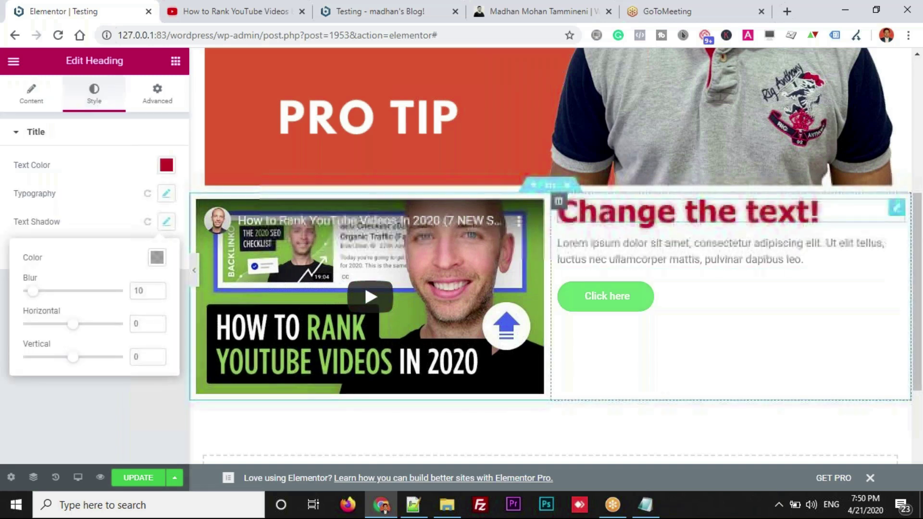
left_click(128, 414)
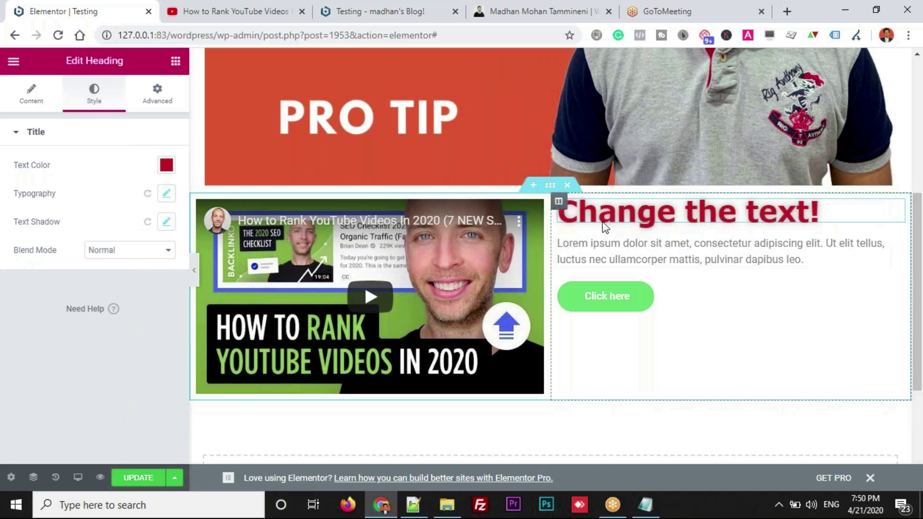
left_click(165, 226)
left_click_drag(33, 292, 63, 291)
left_click(158, 258)
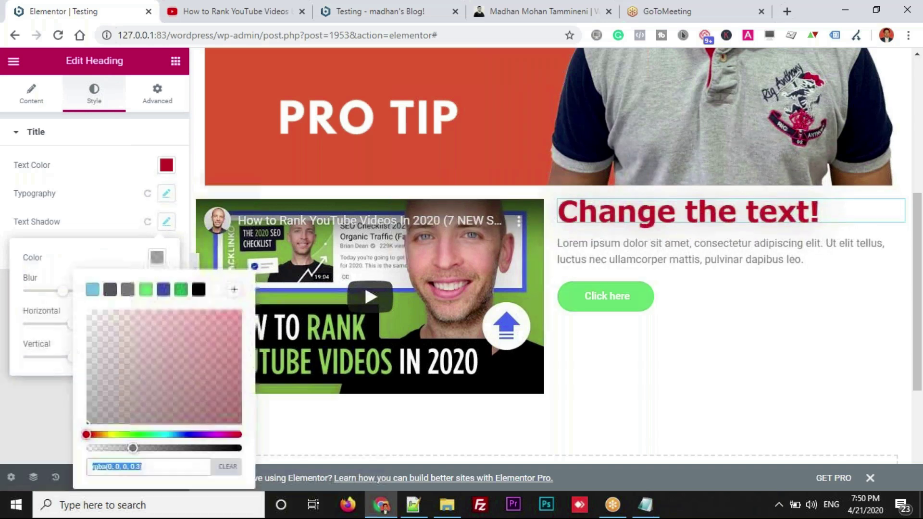
left_click(146, 290)
left_click(192, 361)
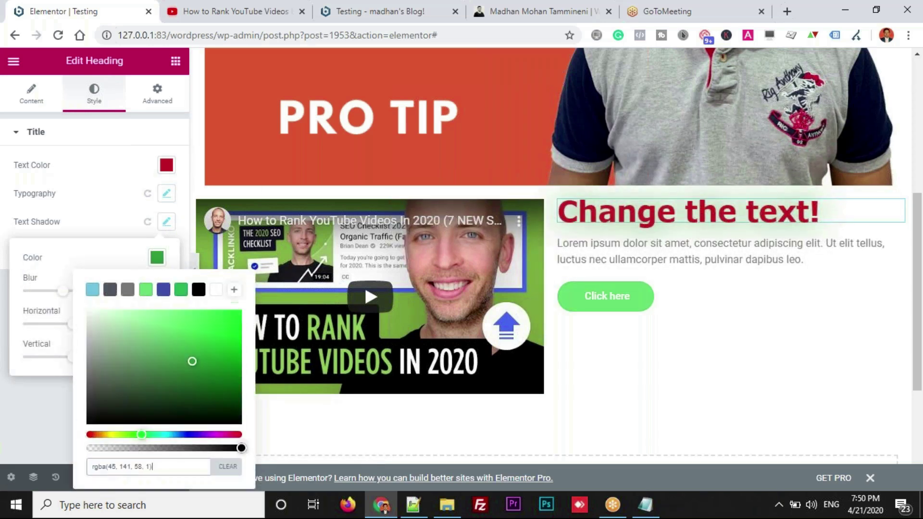
left_click(16, 409)
Unlink the heading's margin values and try a bottom margin of 21 px
left_click(150, 100)
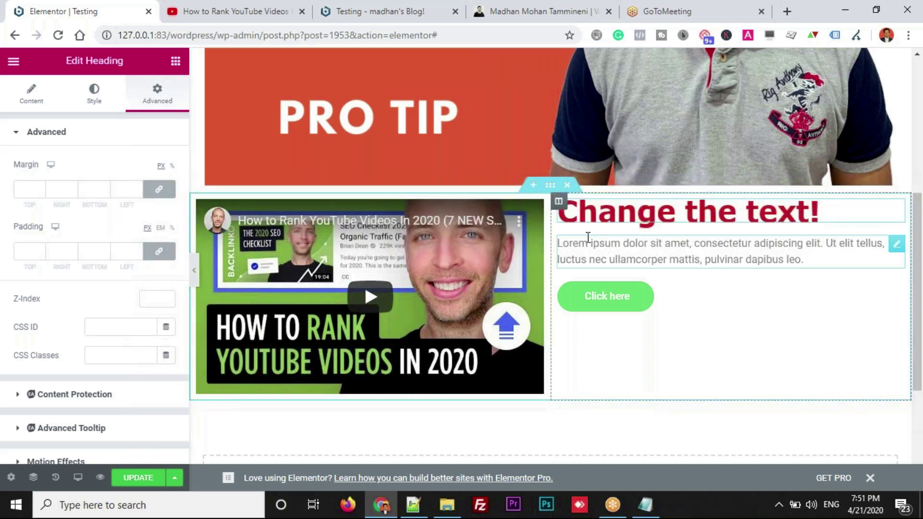
left_click(160, 197)
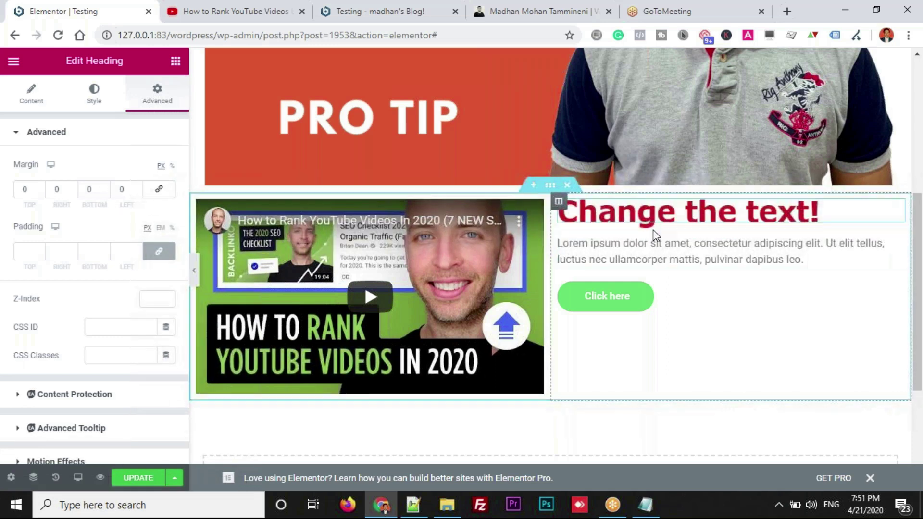
left_click(105, 188)
left_click(105, 187)
left_click(105, 188)
left_click(105, 187)
left_click(105, 187)
left_click(104, 188)
left_click(104, 188)
left_click(105, 188)
left_click(105, 187)
left_click(105, 187)
left_click(105, 187)
left_click(105, 187)
left_click(105, 188)
left_click(105, 187)
left_click(105, 187)
left_click(105, 188)
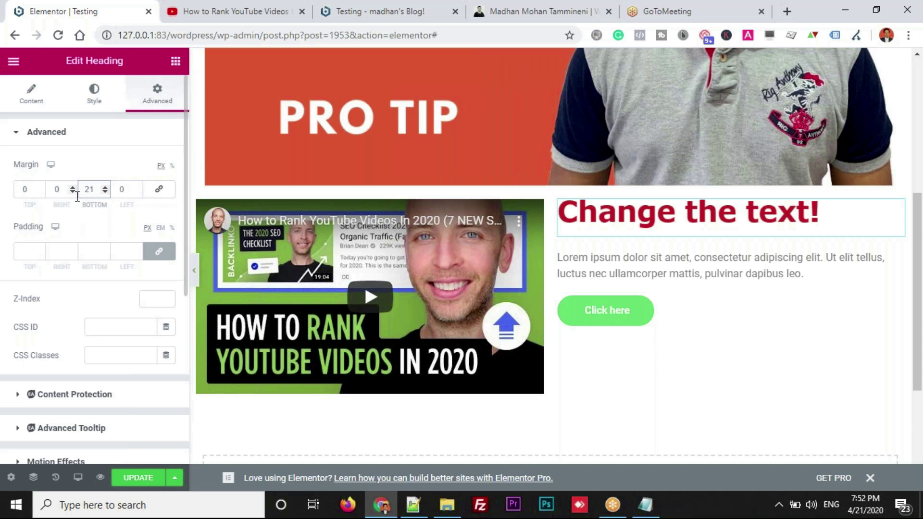
Link the heading's margin values together and raise them to 43 px on all four sides
left_click(159, 193)
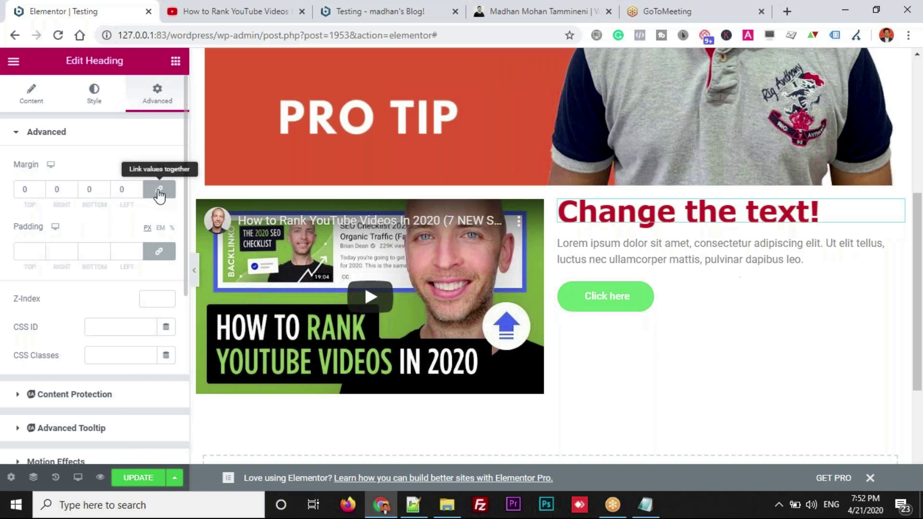
left_click(105, 187)
left_click(106, 187)
left_click(106, 186)
left_click(106, 186)
left_click(106, 187)
left_click(106, 187)
left_click(106, 186)
left_click(106, 186)
left_click_drag(106, 188, 106, 187)
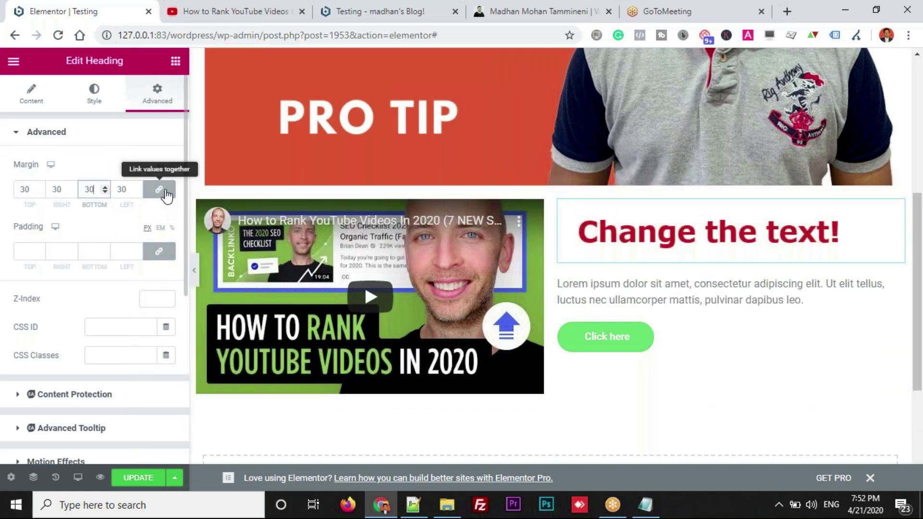
left_click(105, 187)
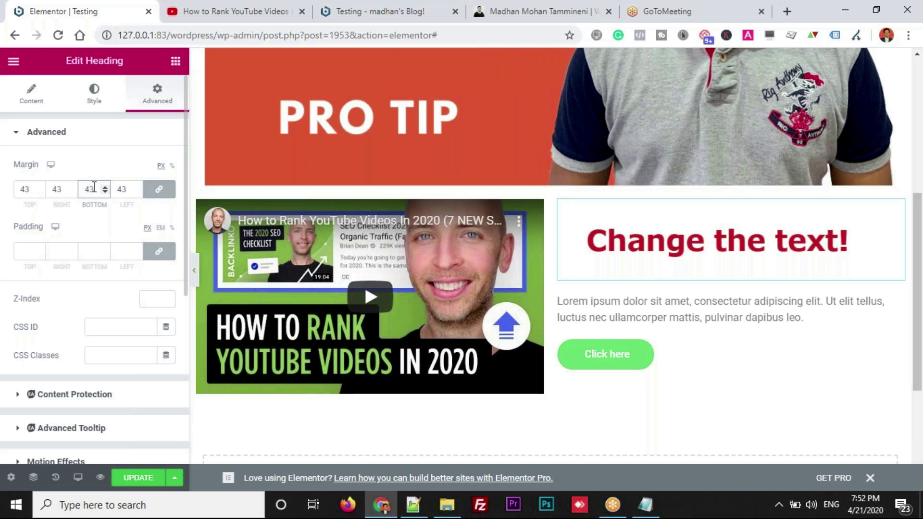
Try linked padding values up to 23 px on the heading, then settle on 14 px for all sides
left_click(40, 251)
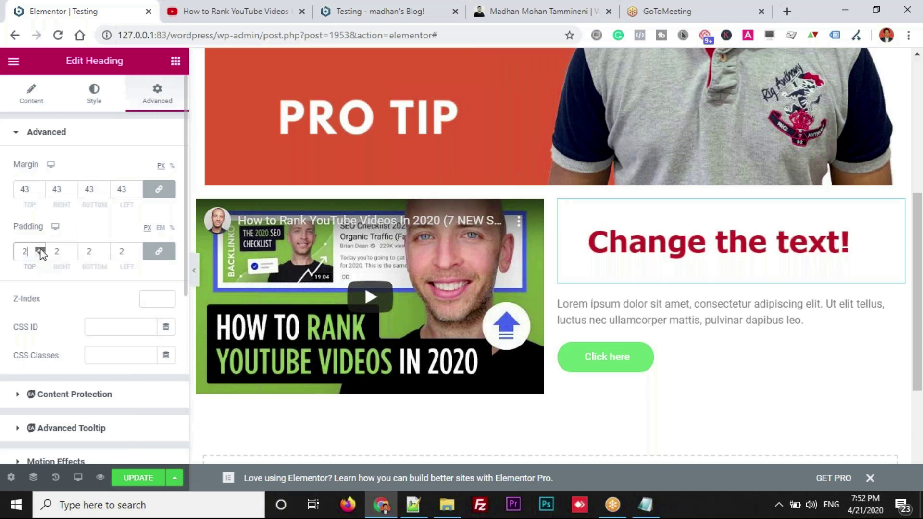
left_click_drag(40, 250, 41, 250)
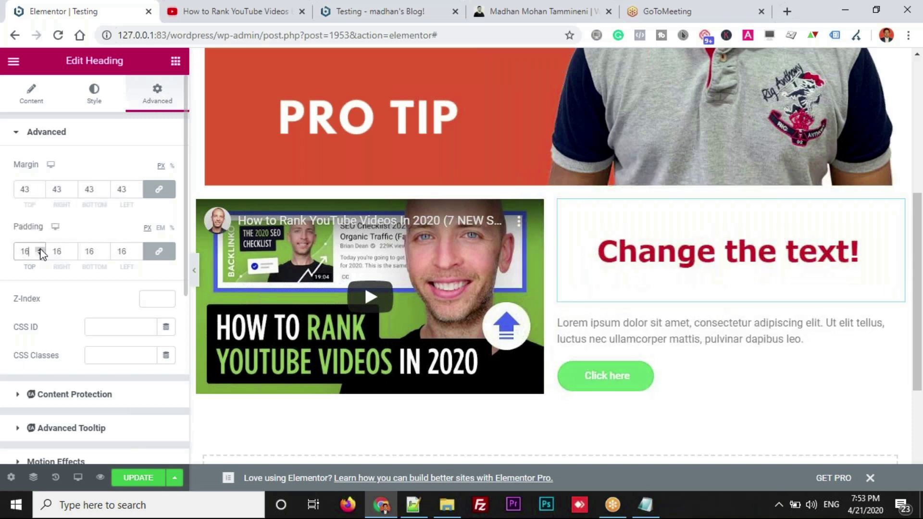
left_click_drag(40, 250, 41, 250)
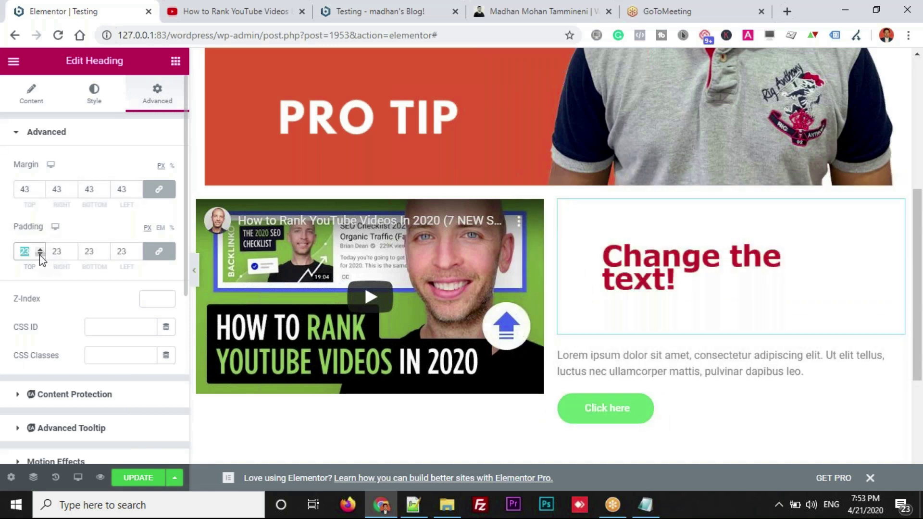
left_click_drag(40, 255, 40, 255)
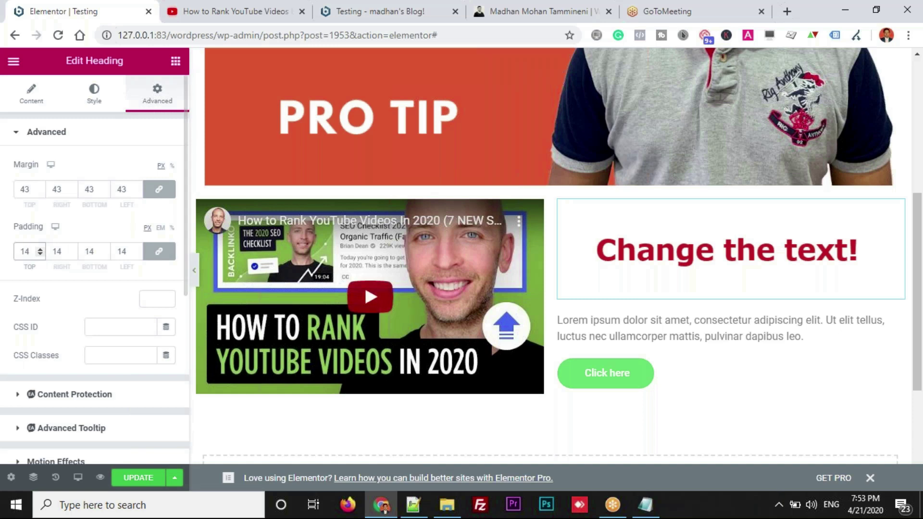
Switch to the page.txt notes in Notepad and add the line "Margin - external spacing" below the page builders line
left_click(652, 508)
left_click(626, 235)
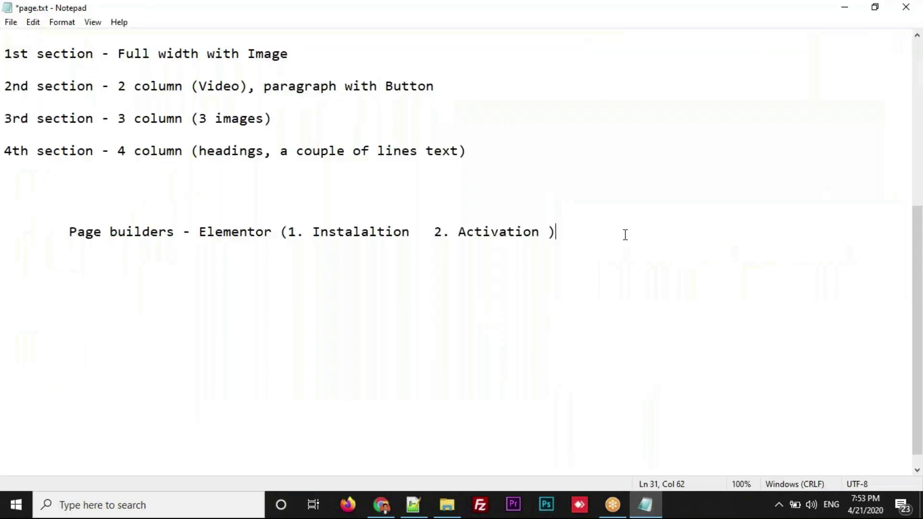
key("Return")
key("Return")
key("Return")
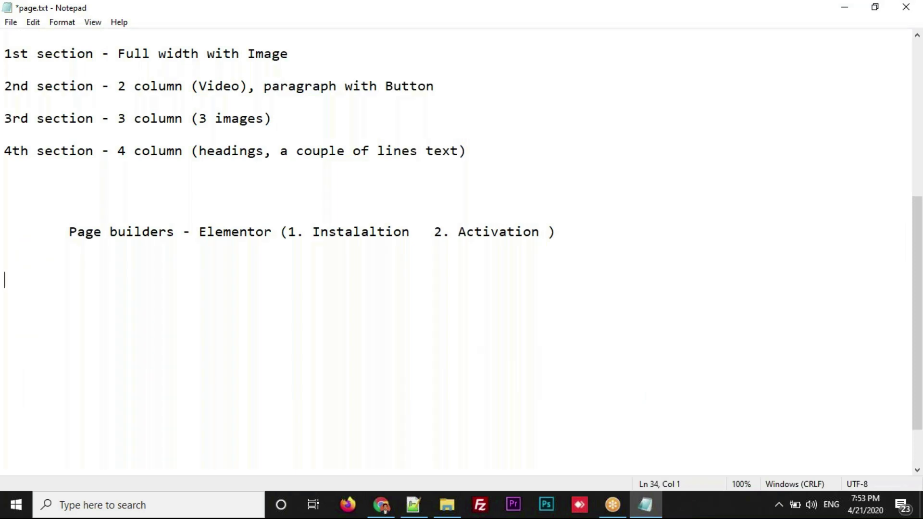
type("Margin - ")
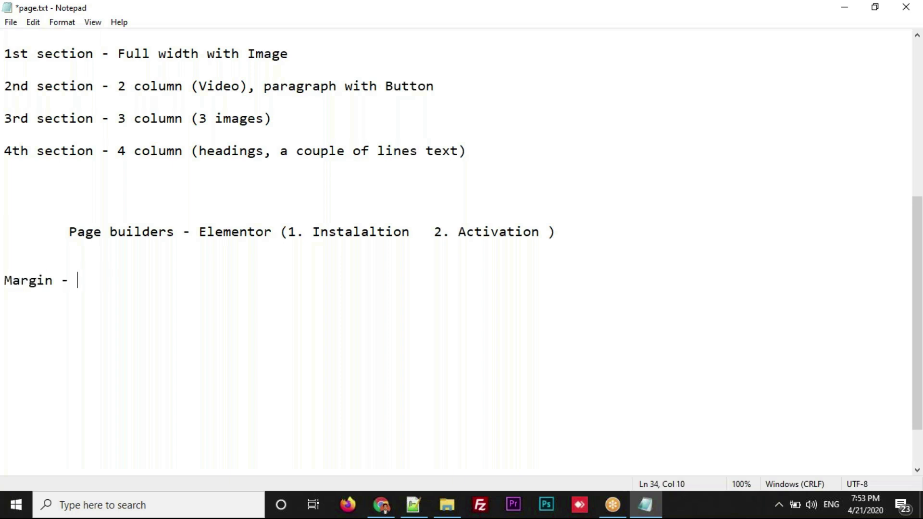
type("external sacing")
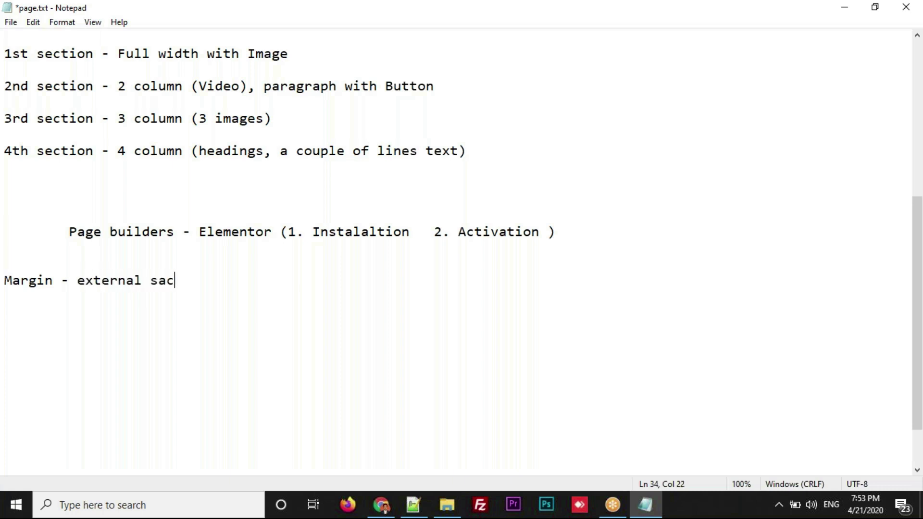
key("BackSpace")
key("BackSpace")
key("BackSpace")
key("BackSpace")
key("BackSpace")
type("pacing")
Add the line "Padding - internal spacing" below the margin line in the page.txt notes
key("Return")
key("Return")
type("Pa")
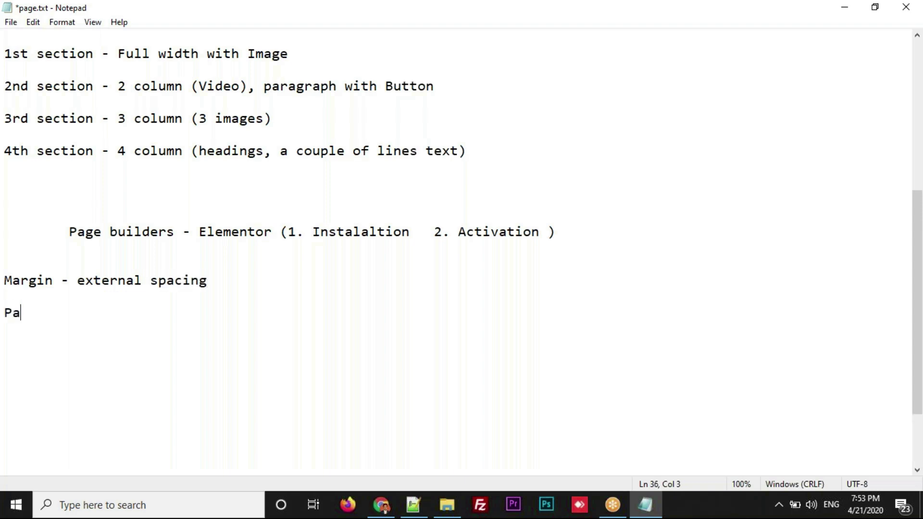
type("dding - in")
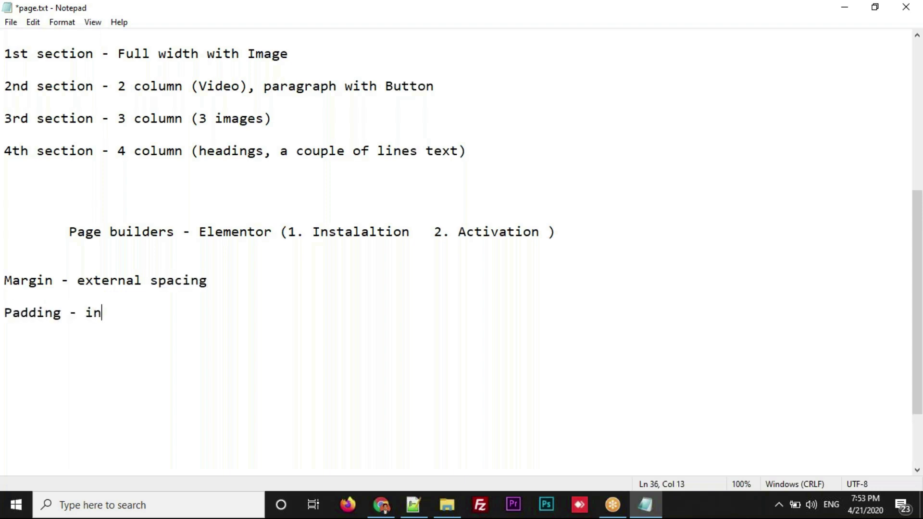
type("ternal spaci")
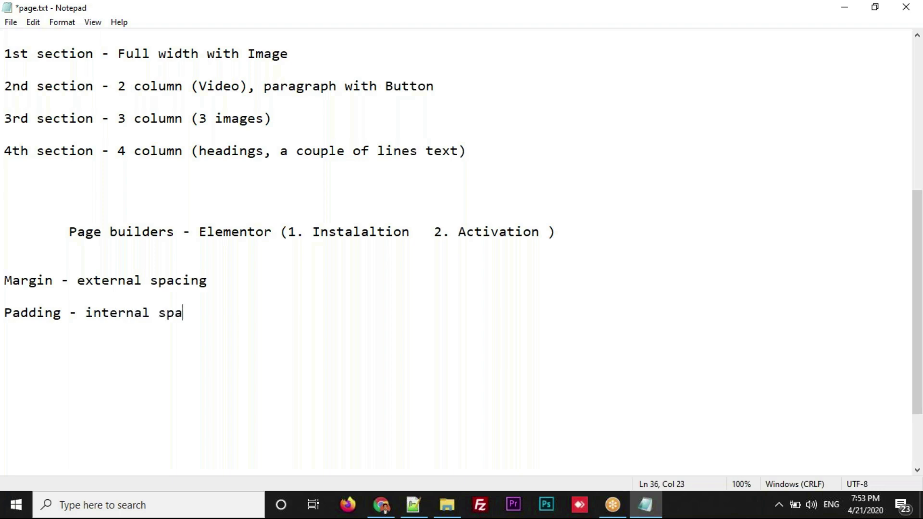
key("BackSpace")
type("ing")
left_click(54, 293)
left_click(70, 313)
Switch back to the Elementor editor in Chrome and select the "Change the text!" heading for editing
left_click(381, 505)
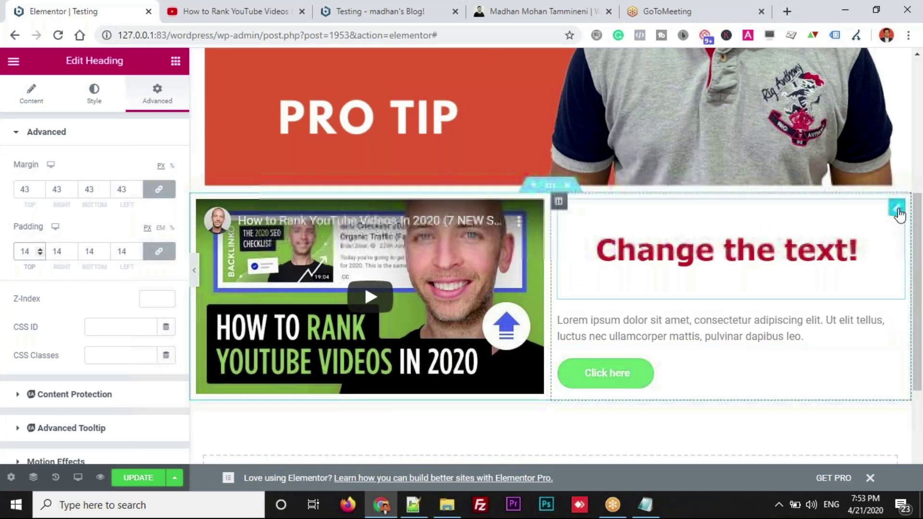
mouse_move(898, 211)
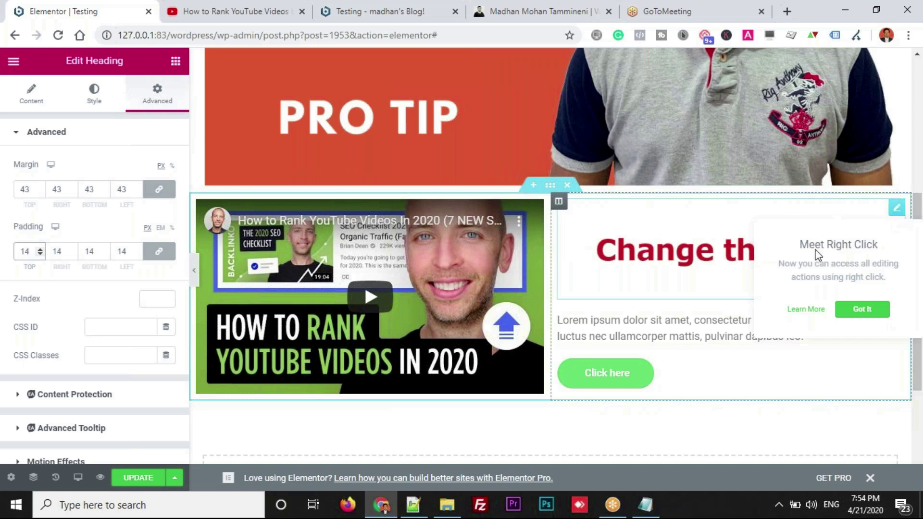
left_click(698, 335)
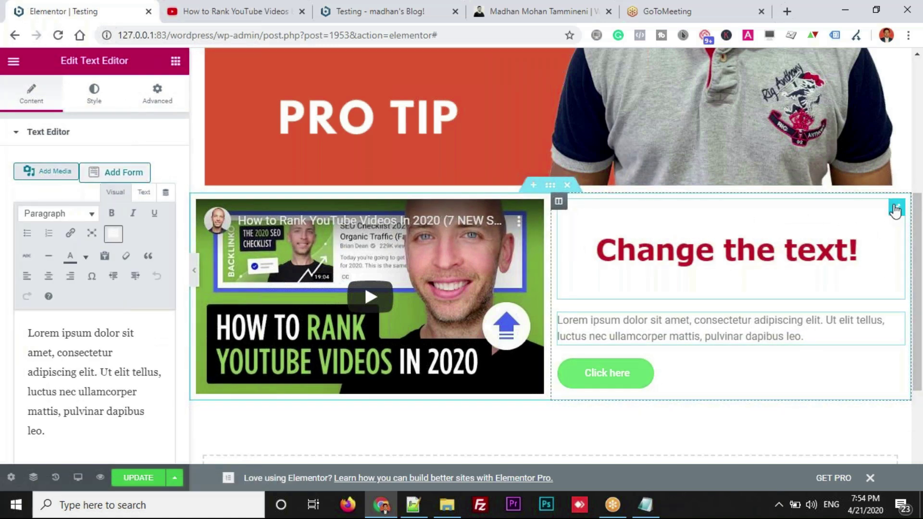
left_click(895, 209)
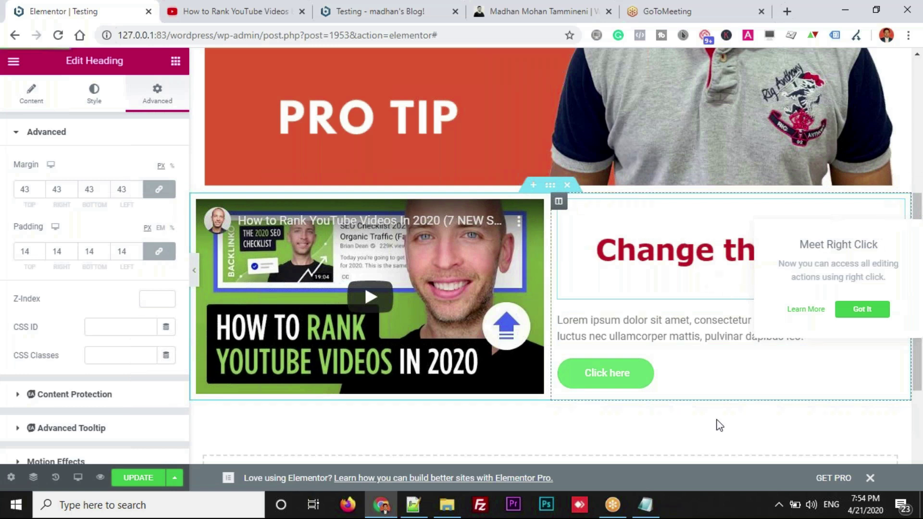
left_click(716, 434)
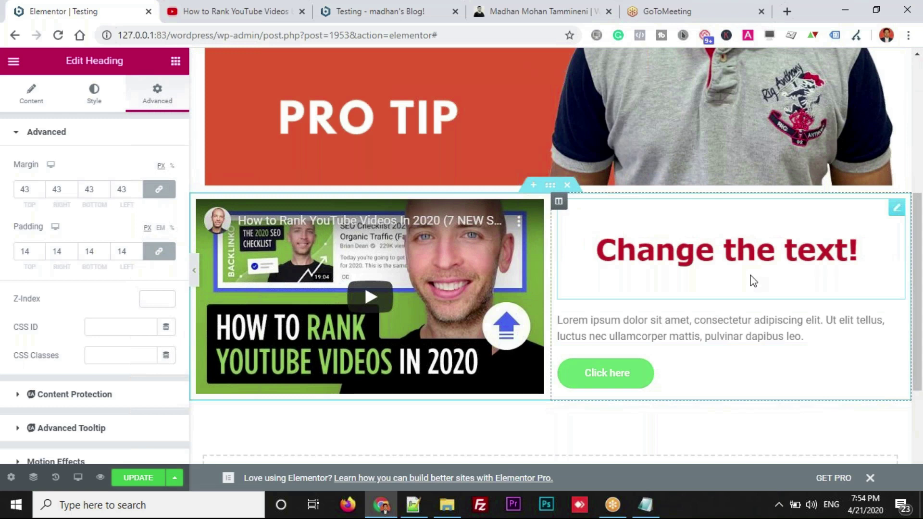
left_click(898, 208)
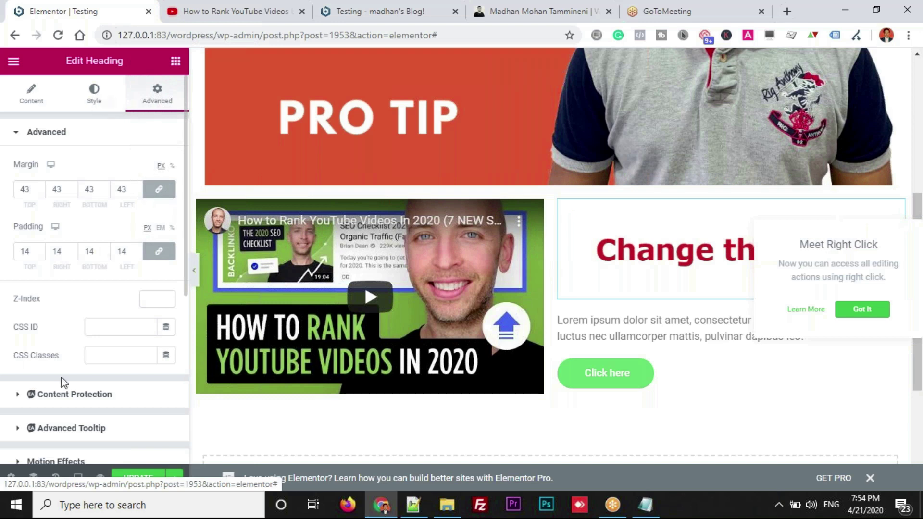
Give the heading a classic background in the red colour #D92F2F
triple_click(105, 100)
left_click_drag(104, 99, 92, 101)
left_click(16, 135)
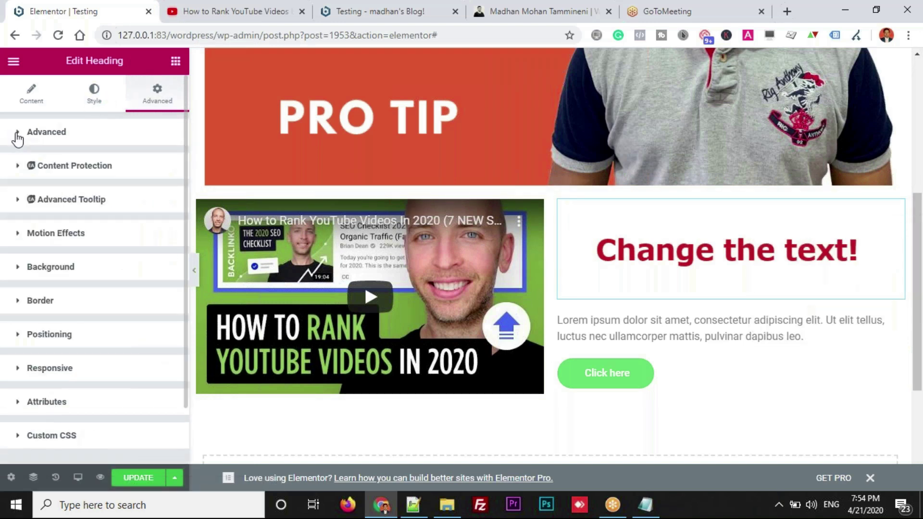
left_click(77, 272)
left_click(146, 331)
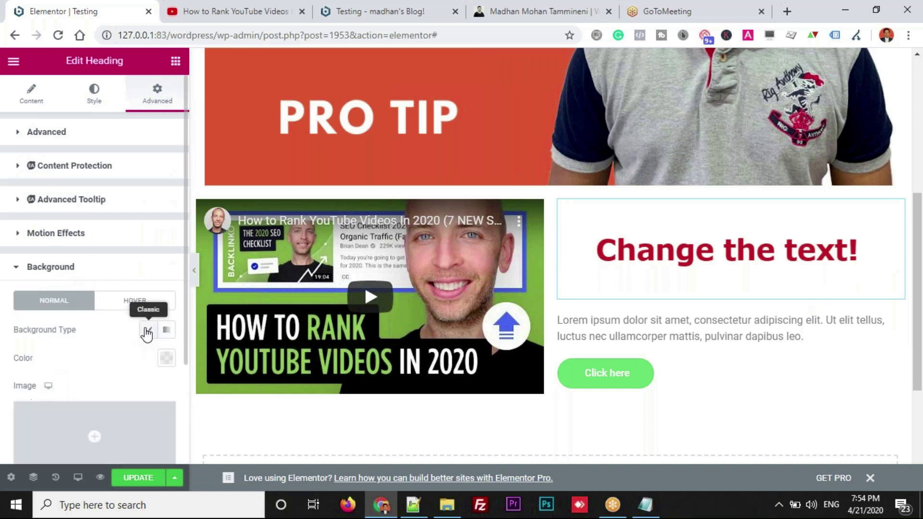
left_click(167, 357)
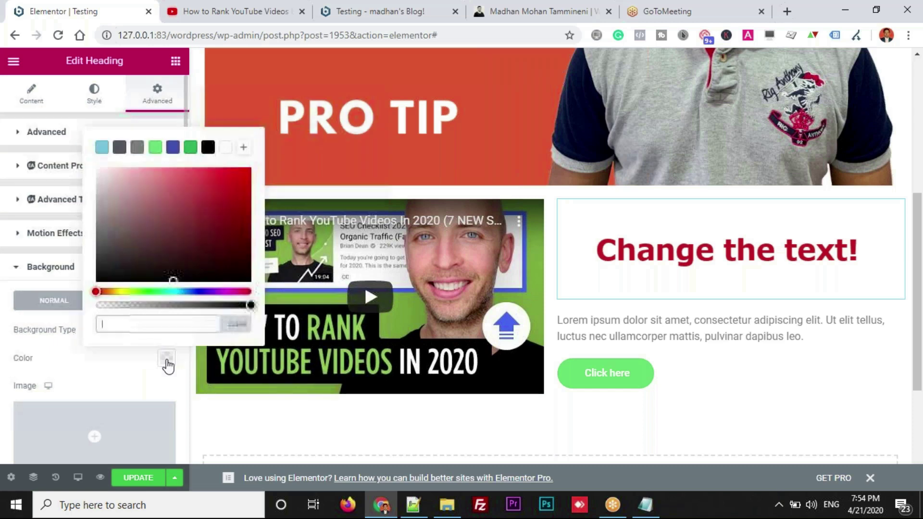
left_click(215, 216)
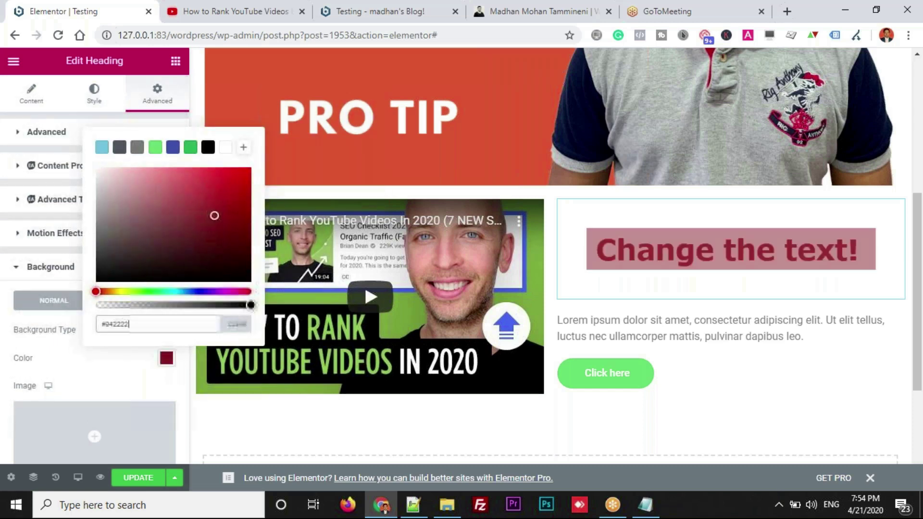
left_click(218, 184)
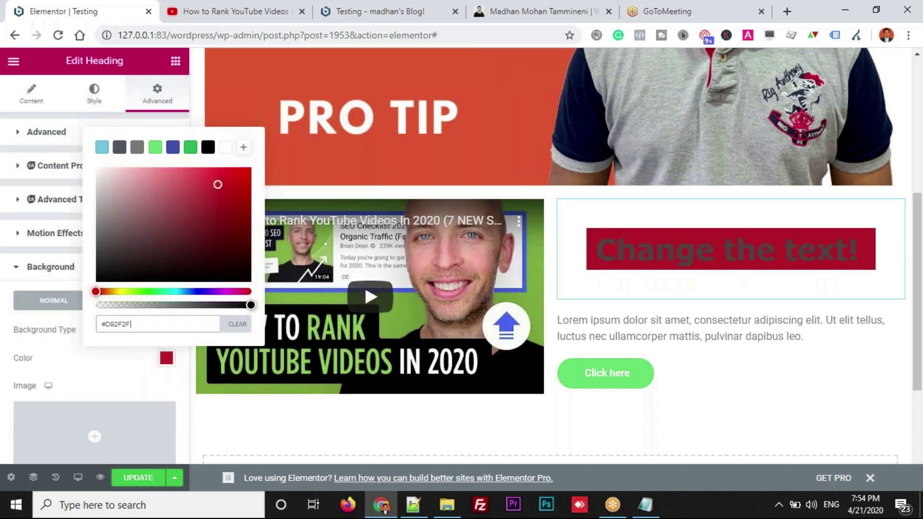
left_click(65, 365)
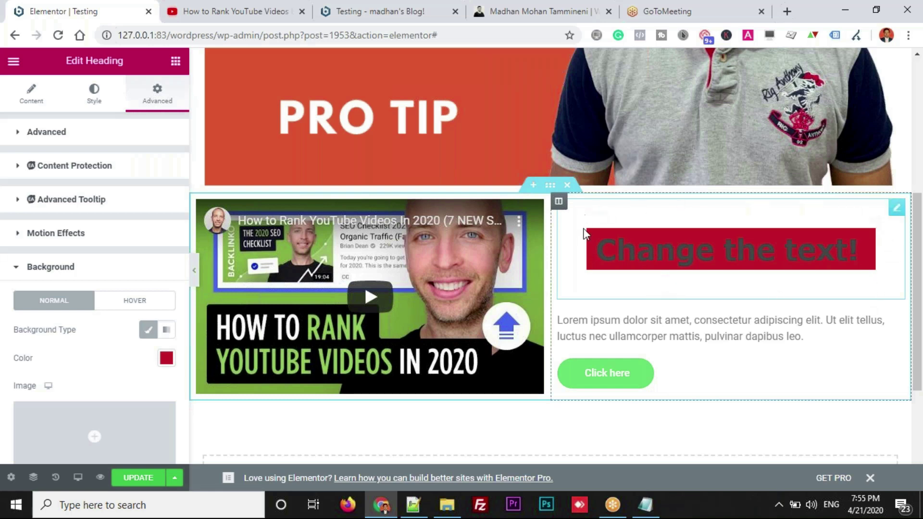
Raise the heading's linked margin to 61 px and its linked padding to 64 px on all sides
left_click(91, 131)
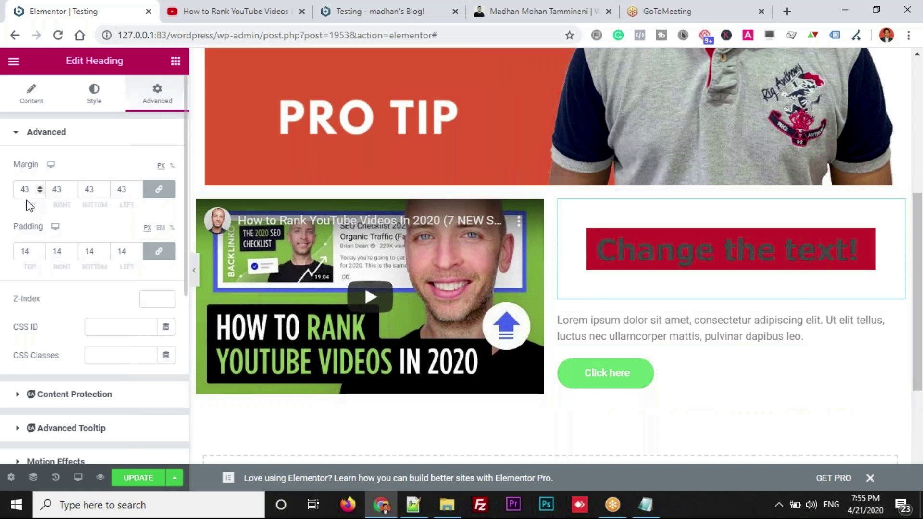
left_click_drag(41, 189, 41, 189)
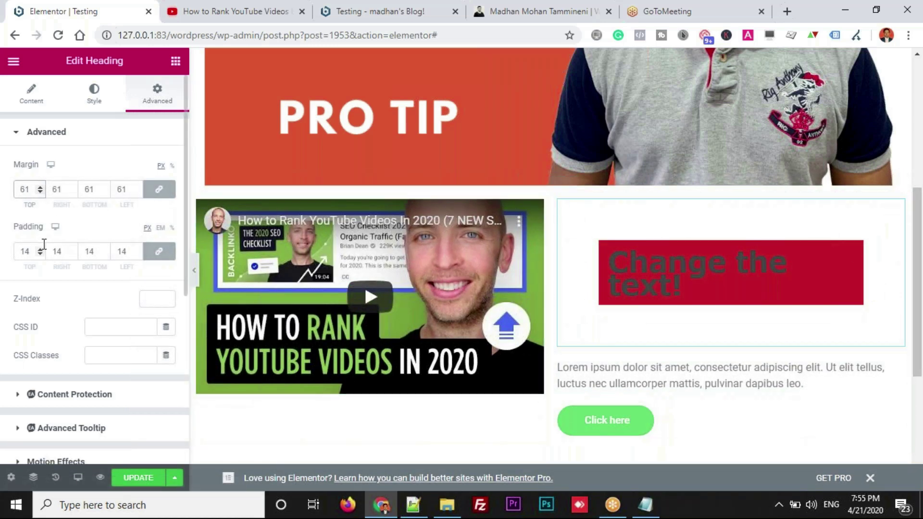
left_click_drag(41, 249, 41, 251)
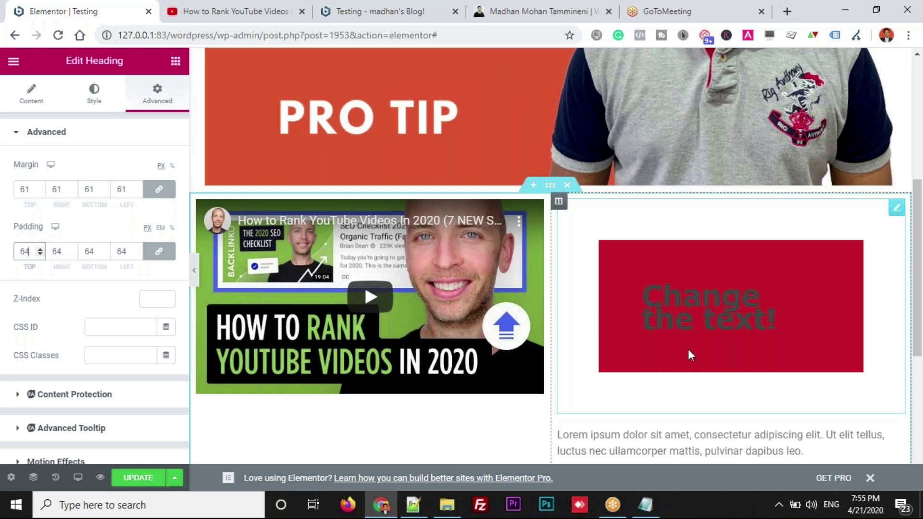
Apply the Fade In Down entrance animation to the heading
left_click(74, 140)
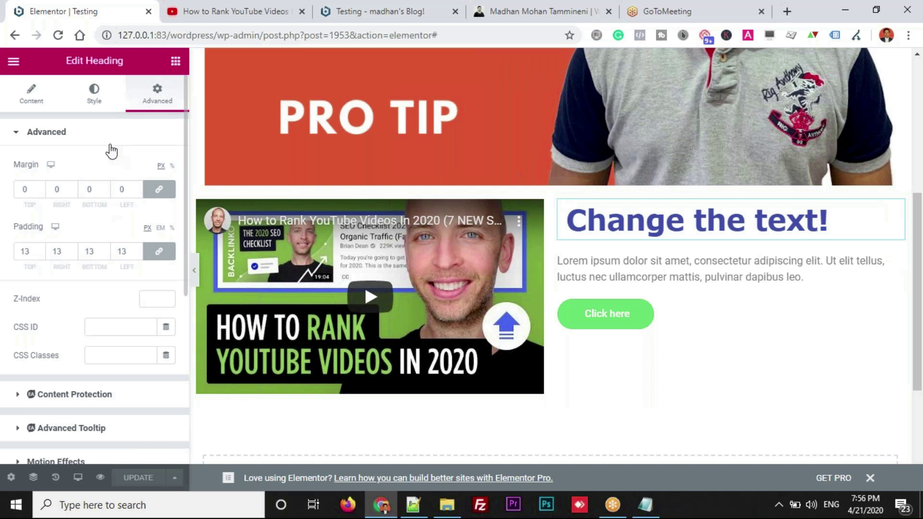
left_click(112, 144)
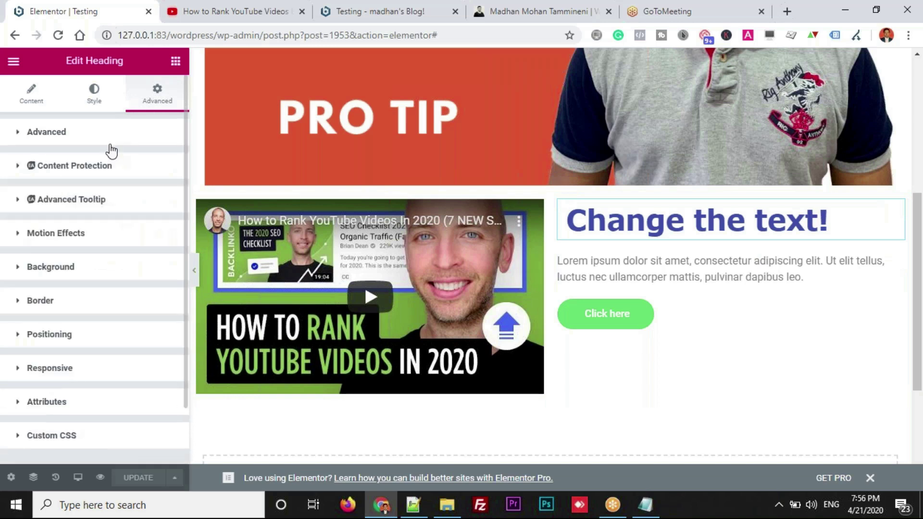
left_click(74, 233)
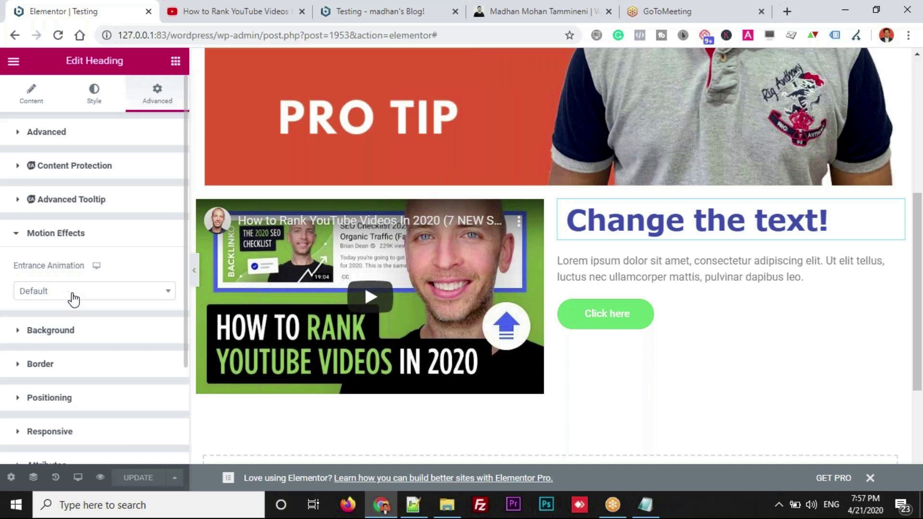
left_click(87, 293)
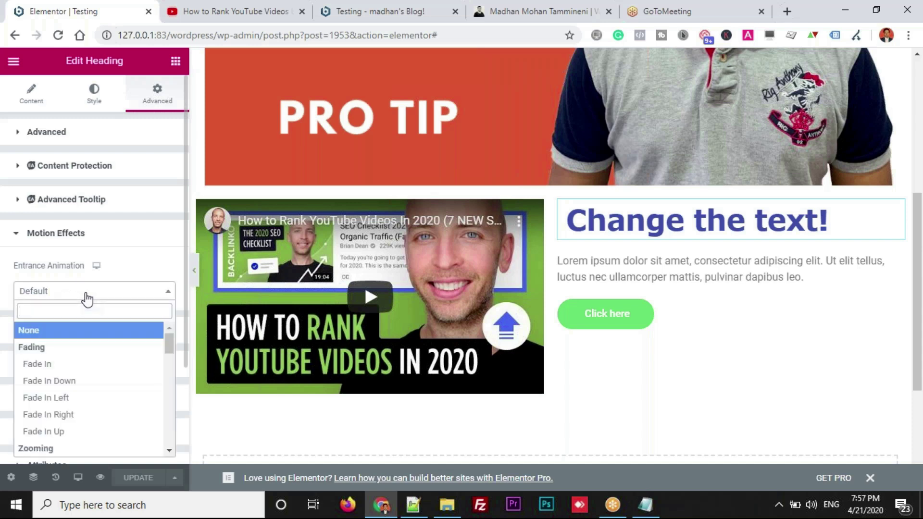
left_click(64, 383)
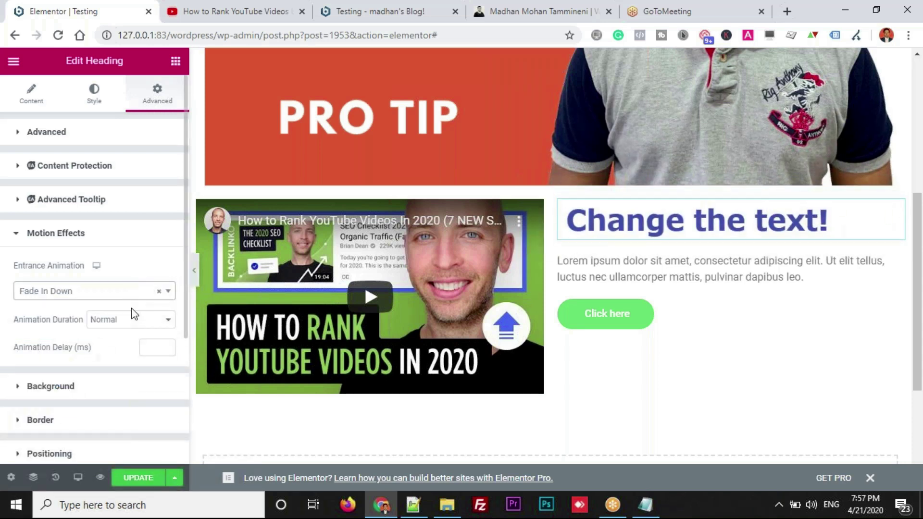
Try the Slide In Left entrance animation on the heading, then change it to Slide In Up
left_click(118, 298)
left_click_drag(169, 344, 167, 388)
left_click(46, 376)
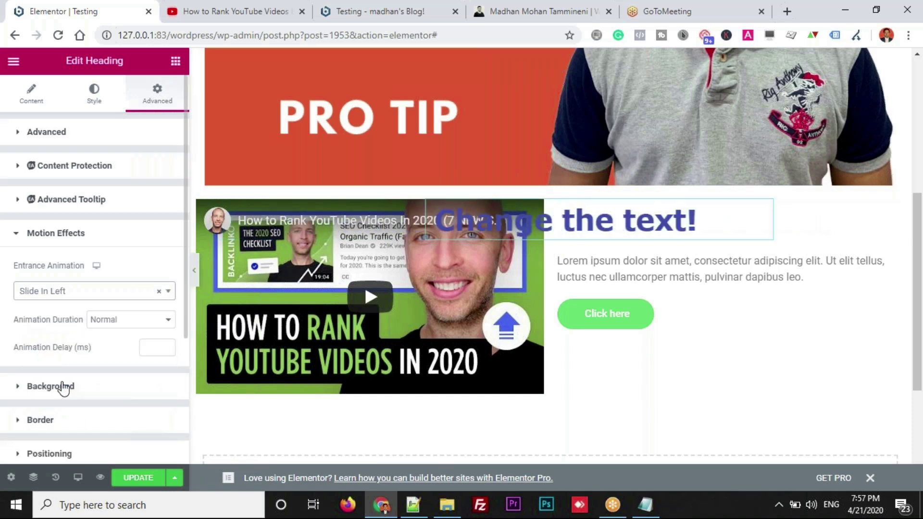
left_click(100, 299)
left_click(97, 383)
left_click(97, 386)
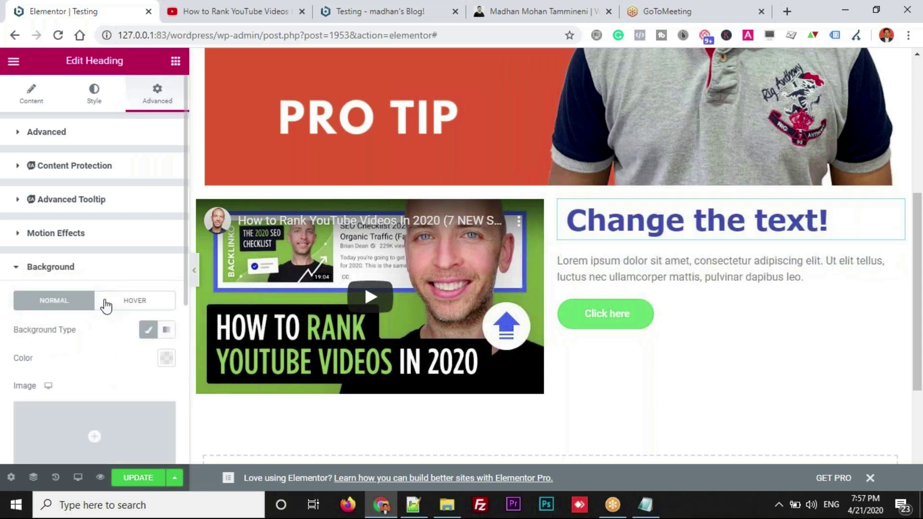
left_click(85, 233)
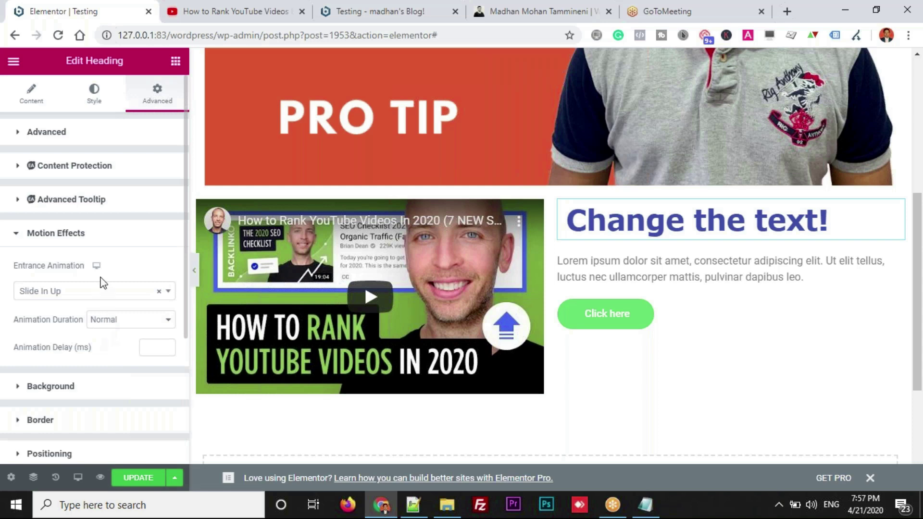
Try the Slow and Normal animation durations for the heading, then set the duration to Fast
left_click(127, 324)
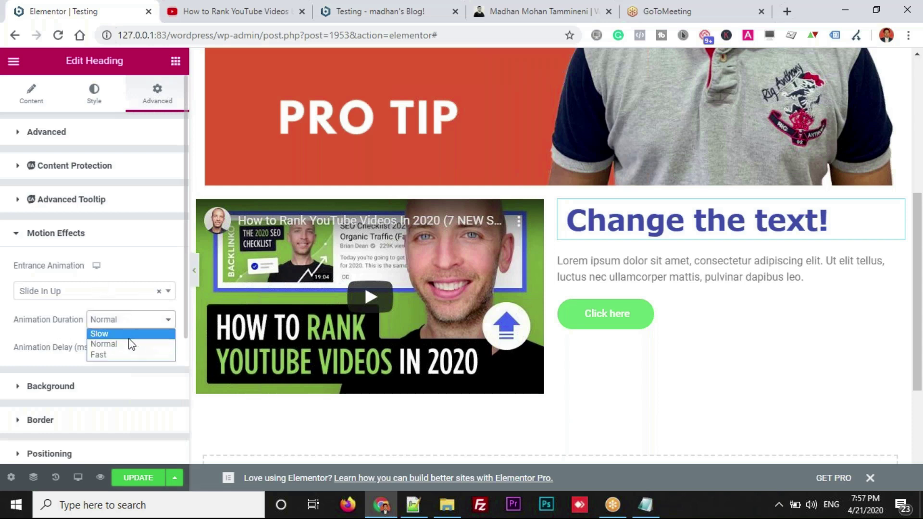
left_click(129, 334)
left_click(125, 322)
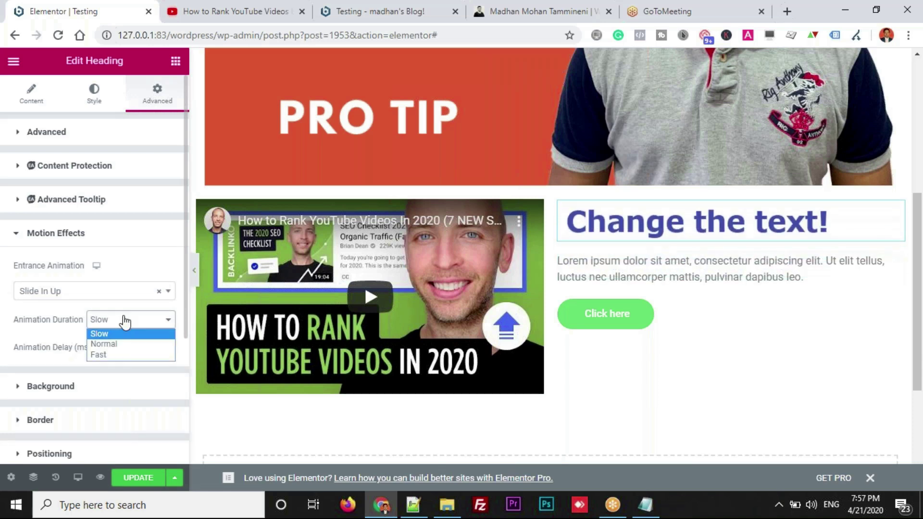
left_click(124, 344)
left_click(126, 321)
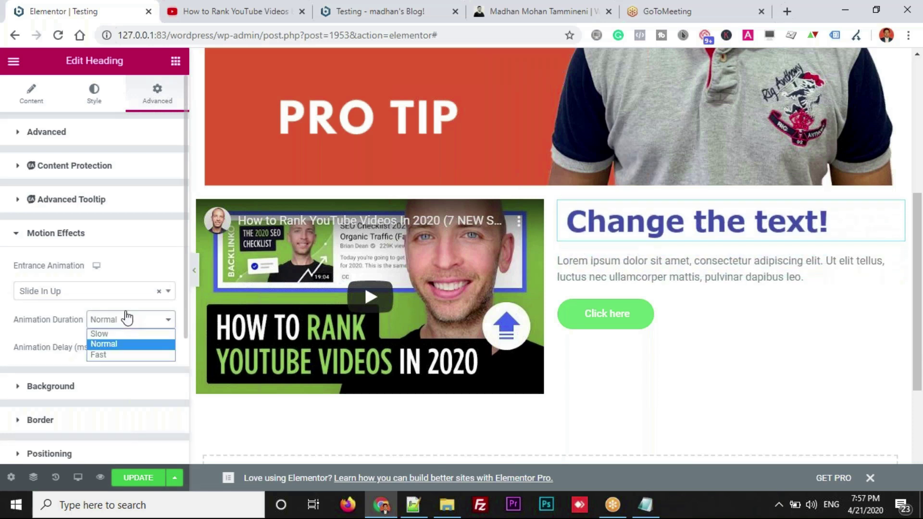
left_click(128, 354)
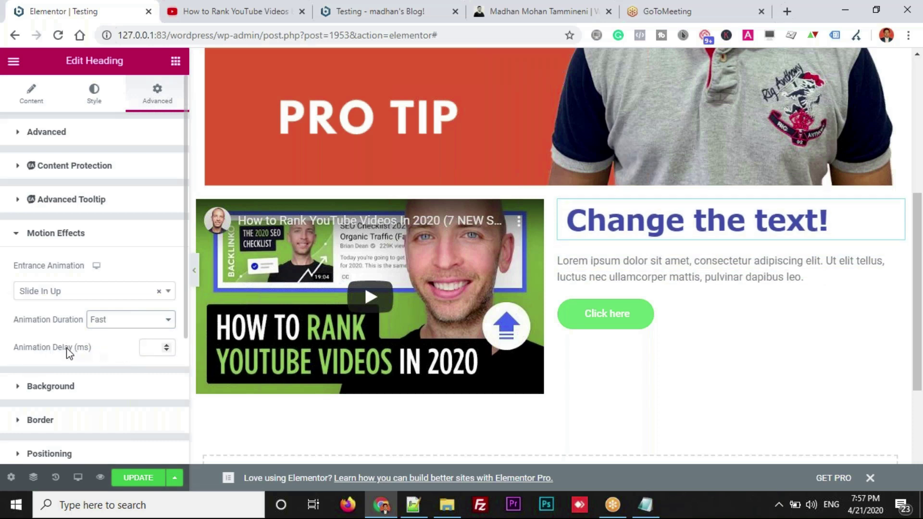
Try an animation delay of 10 ms on the heading, then clear the delay value
left_click(152, 346)
type("1")
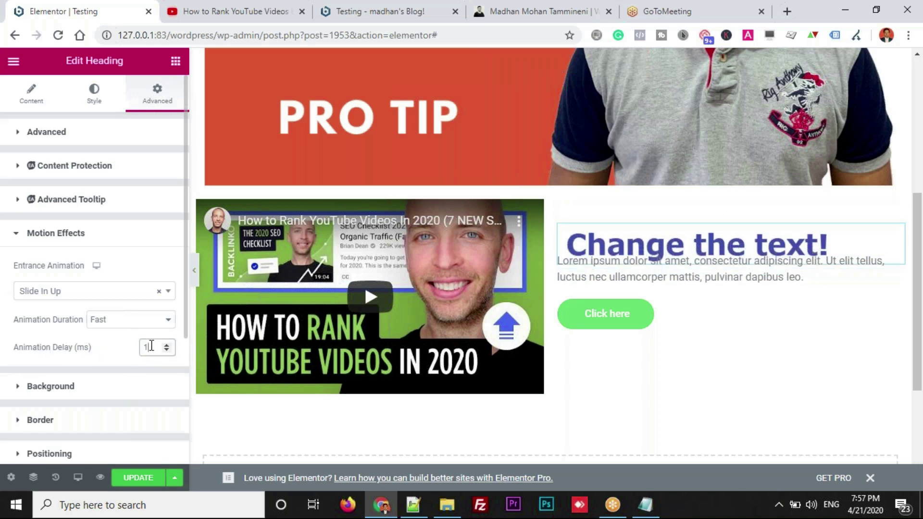
type("0")
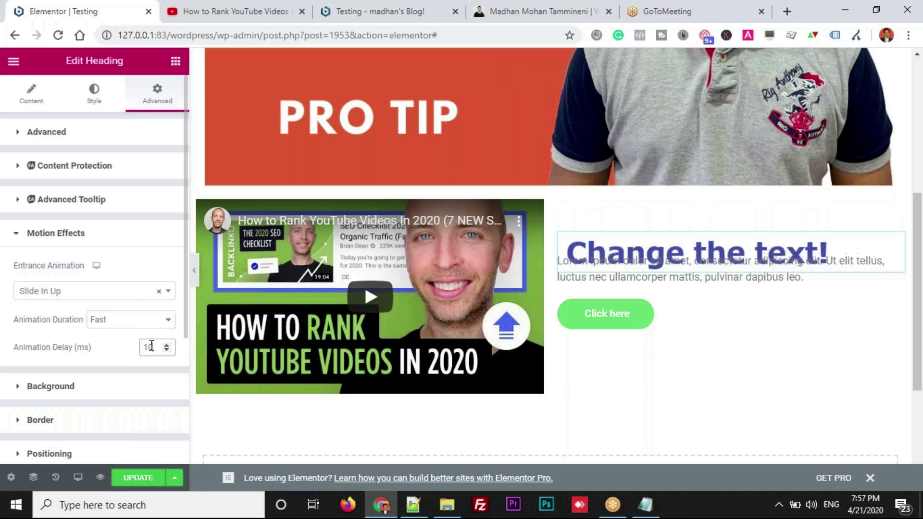
key("BackSpace")
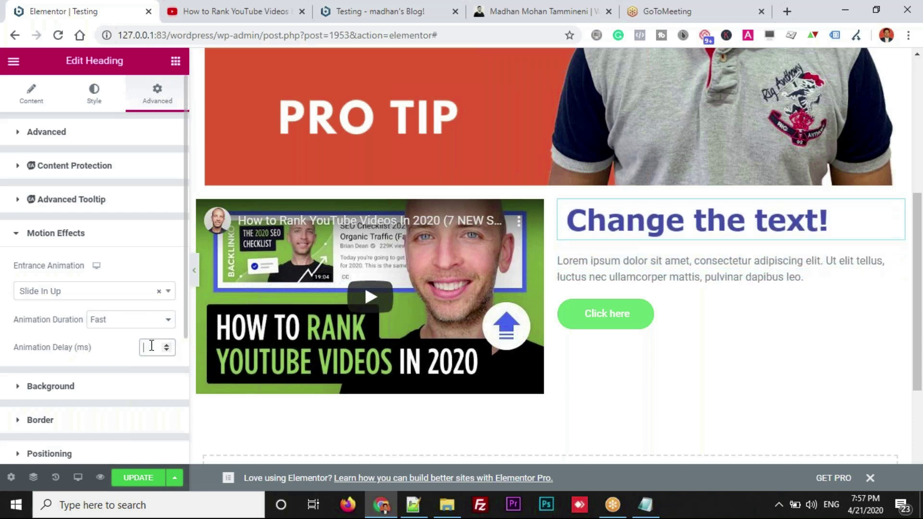
Set the heading's border type to Solid in its normal state
left_click(99, 234)
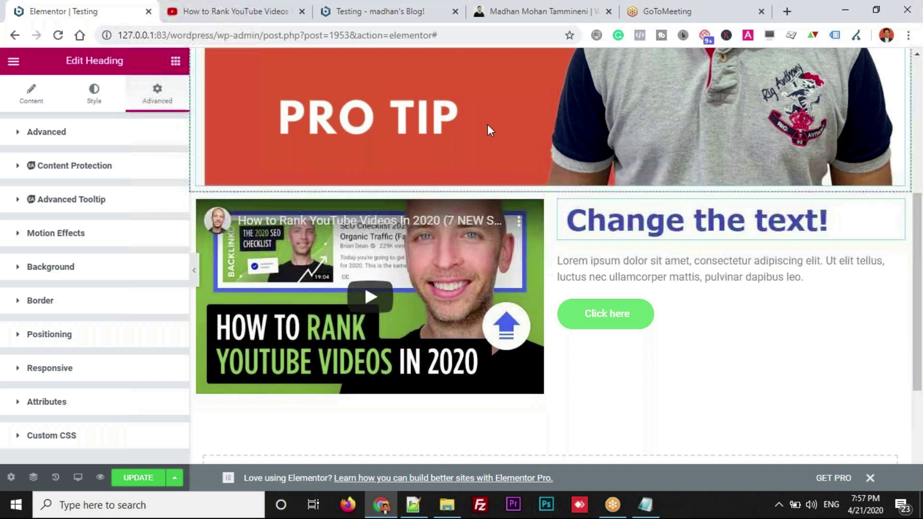
left_click(43, 302)
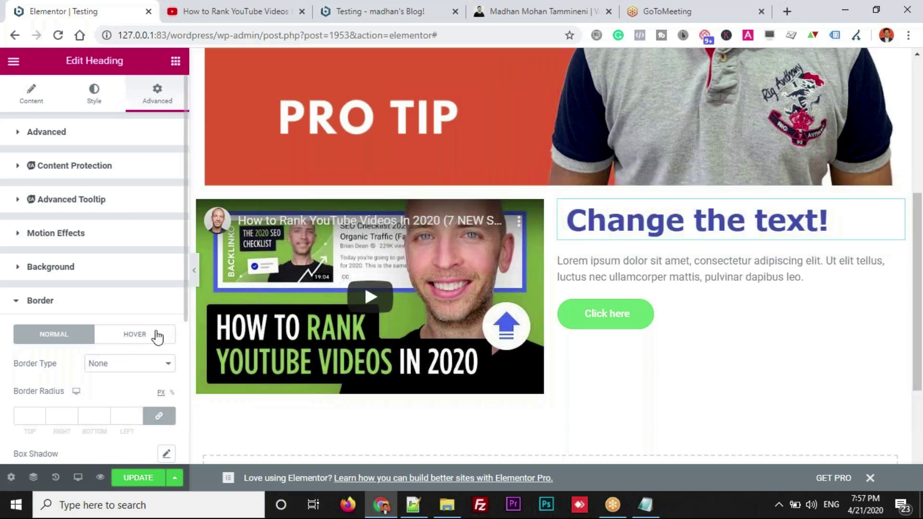
scroll(157, 336, "down", 2)
scroll(157, 336, "down", 1)
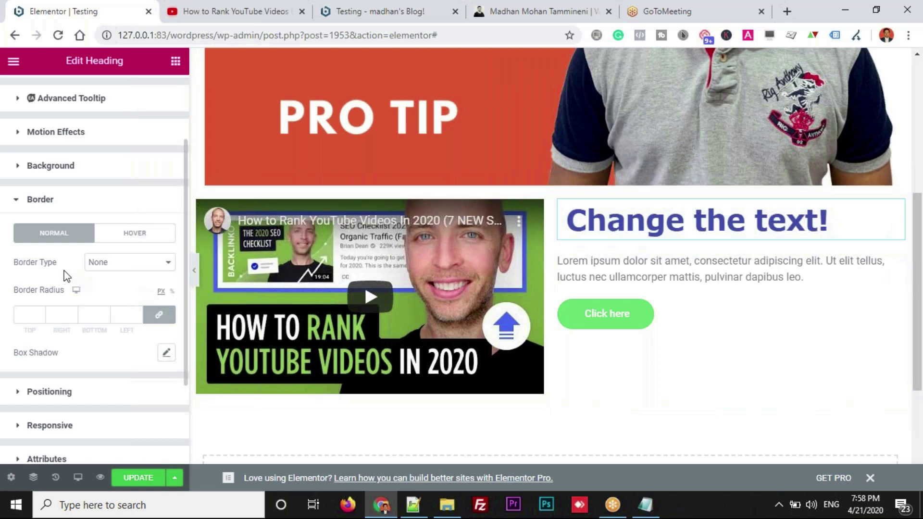
left_click(108, 267)
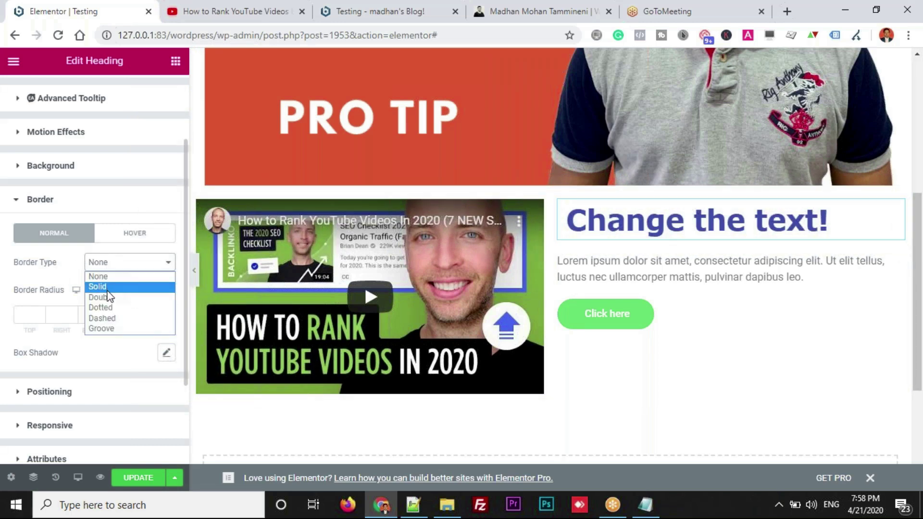
left_click(107, 290)
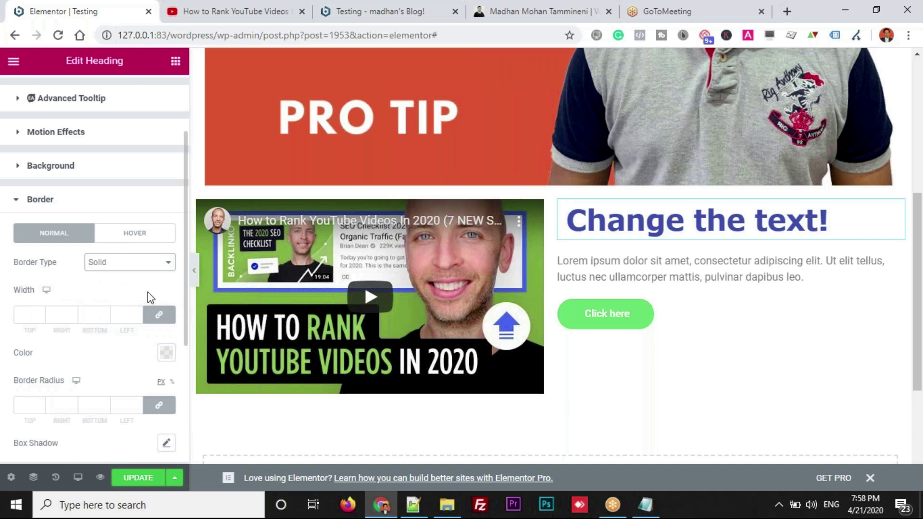
Try a linked border width of 13 on all four sides of the heading, then reduce it to 3
left_click(40, 313)
left_click(40, 313)
left_click(40, 313)
left_click(40, 313)
left_click(40, 313)
left_click(41, 313)
left_click(40, 313)
left_click(40, 313)
left_click(41, 313)
left_click(40, 313)
left_click(41, 313)
left_click(41, 313)
left_click(40, 314)
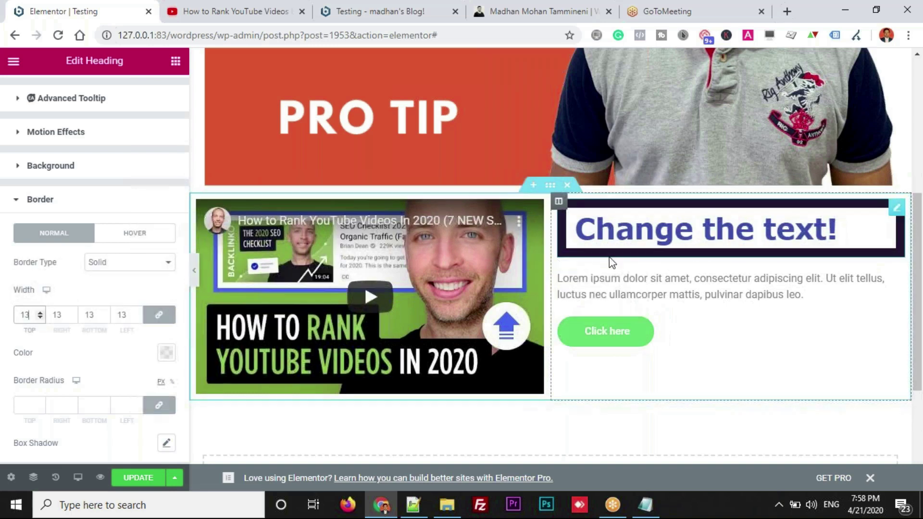
left_click(40, 318)
left_click(40, 317)
left_click(40, 318)
left_click(40, 318)
left_click(40, 318)
left_click(41, 318)
left_click(41, 318)
left_click(40, 317)
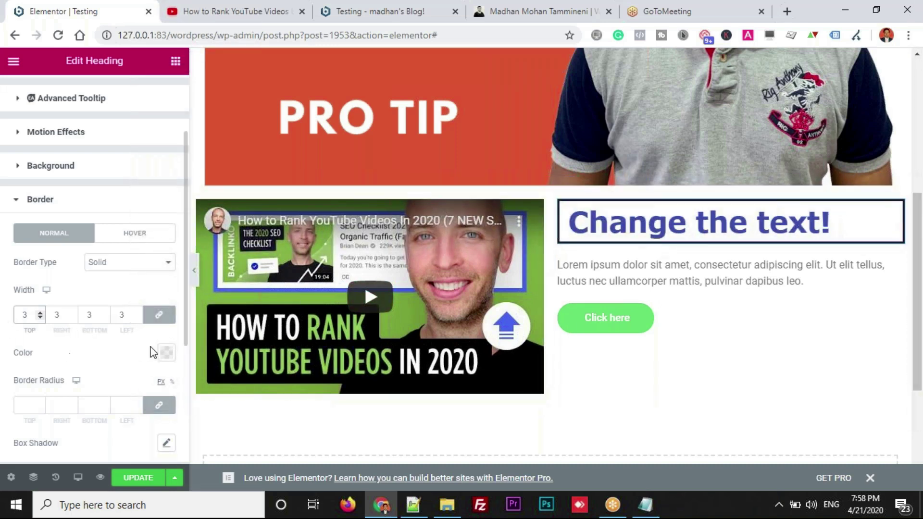
Set the heading's border color to red, #EE0000
left_click(165, 358)
left_click(245, 181)
mouse_move(245, 180)
left_mouse_down()
mouse_move(211, 174)
mouse_move(182, 231)
mouse_move(165, 221)
mouse_move(223, 244)
mouse_move(230, 189)
mouse_move(251, 170)
left_mouse_up()
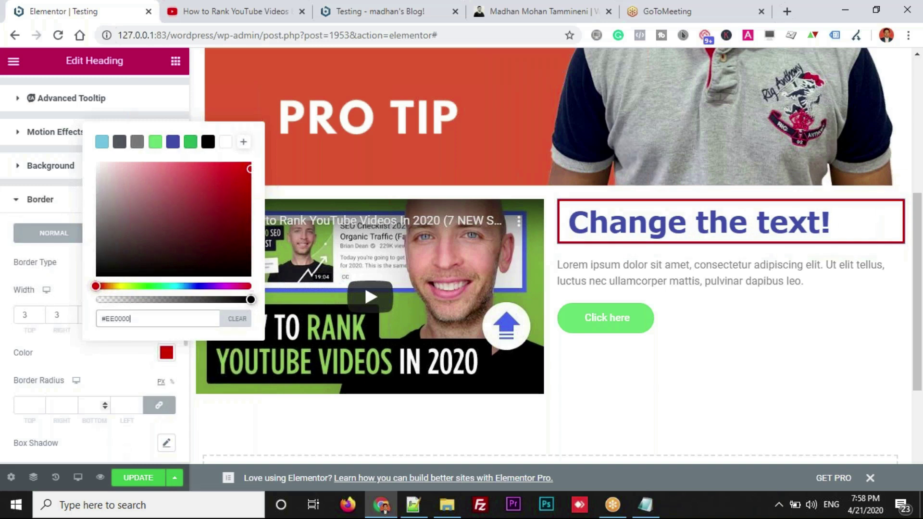
left_click(77, 360)
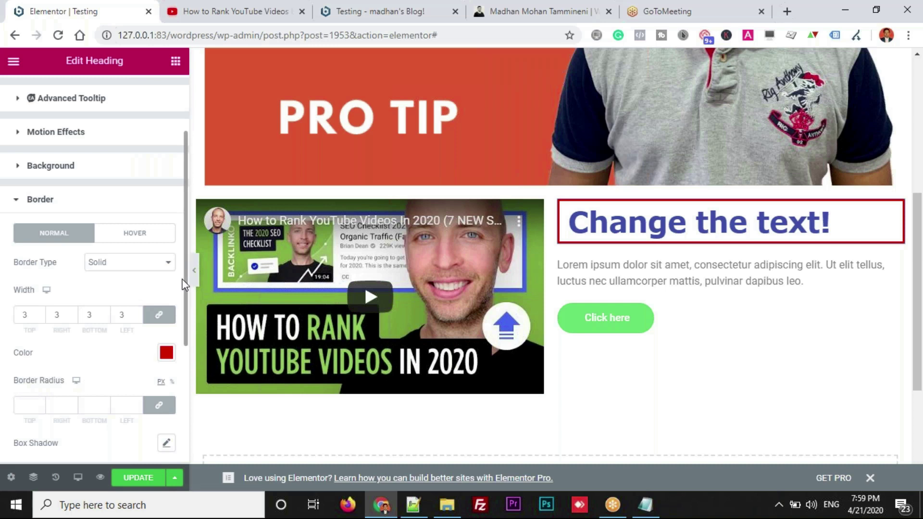
Set the heading's linked border radius to 78 px on all corners
left_click_drag(185, 282, 180, 329)
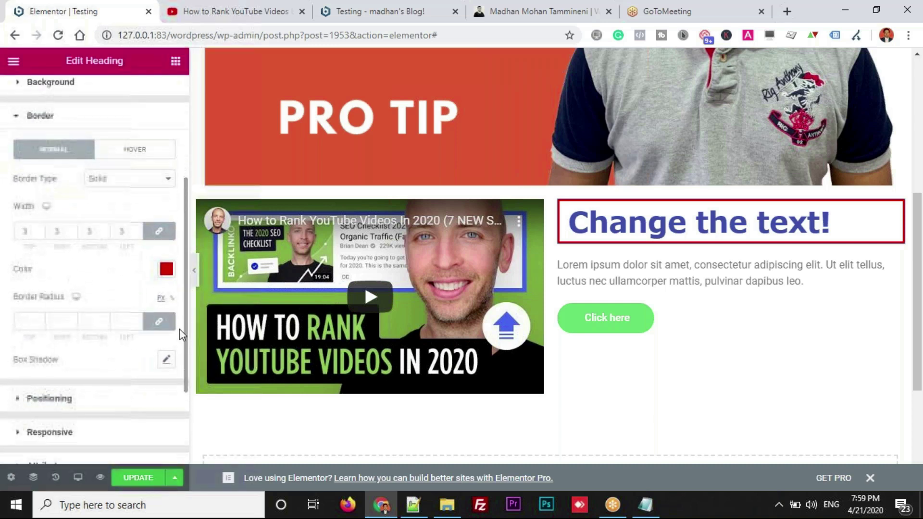
left_click(29, 324)
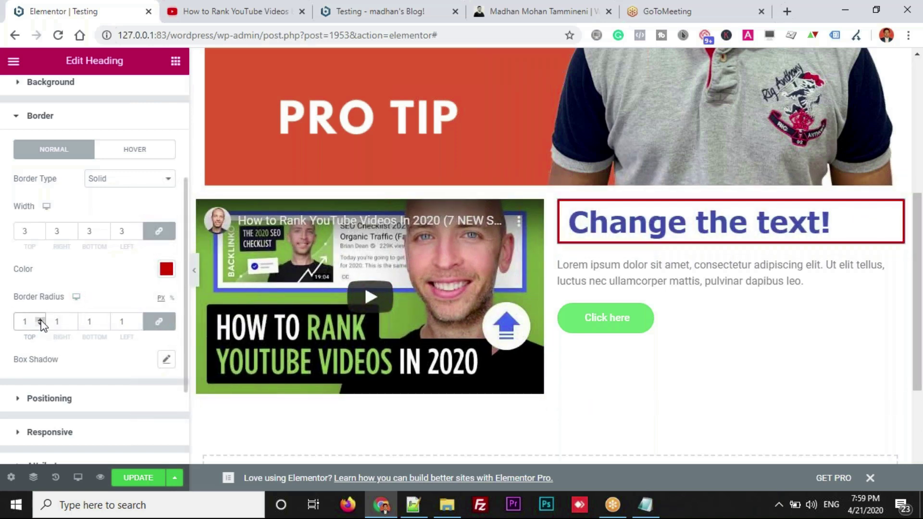
scroll(41, 323, "up", 20)
scroll(42, 325, "up", 20)
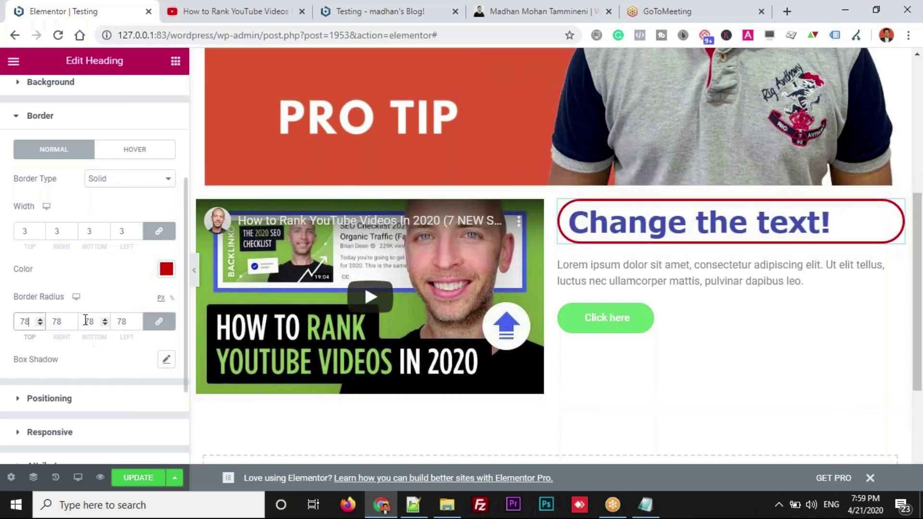
Unlink the heading's border radius values and set right to 0, bottom to 78 and left to 0
left_click(168, 330)
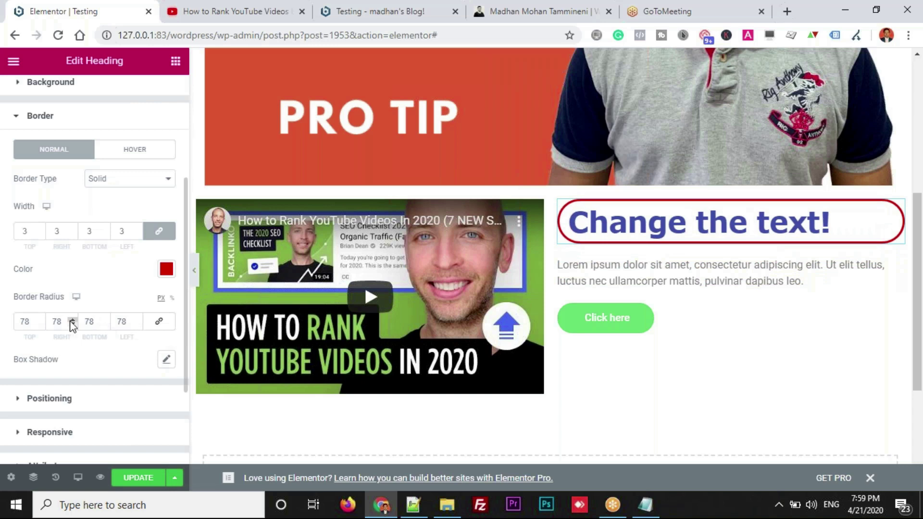
left_click_drag(68, 321, 44, 315)
type("0")
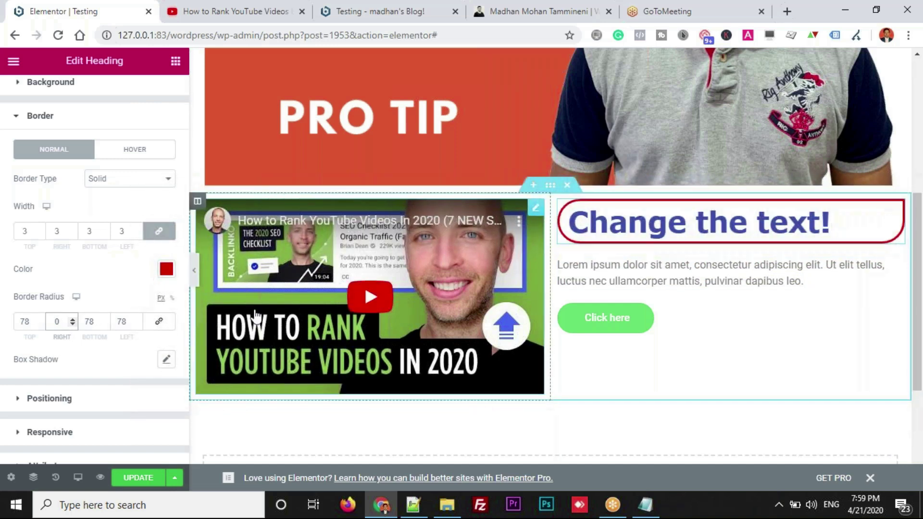
double_click(85, 320)
type("0")
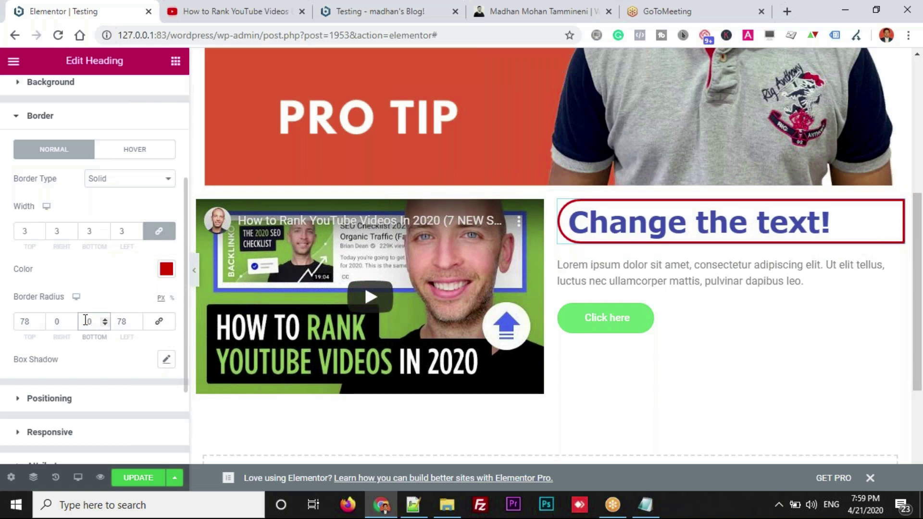
type("78")
double_click(121, 322)
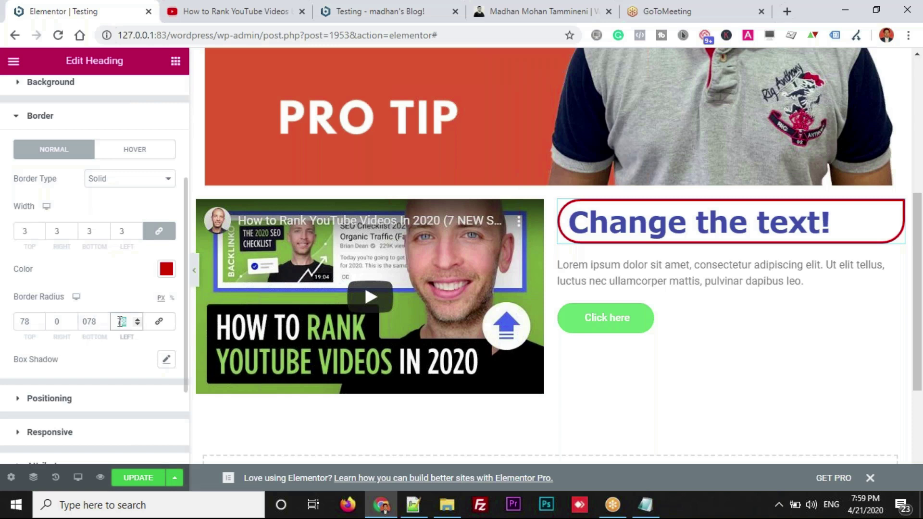
type("0")
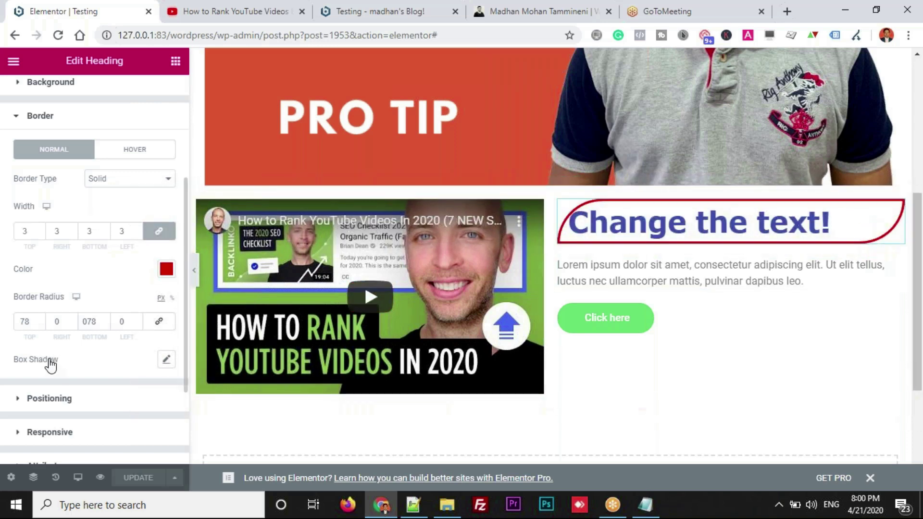
Add a box shadow to the heading and set its color to opaque dark green, rgba(5, 79, 34, 1)
left_click(165, 359)
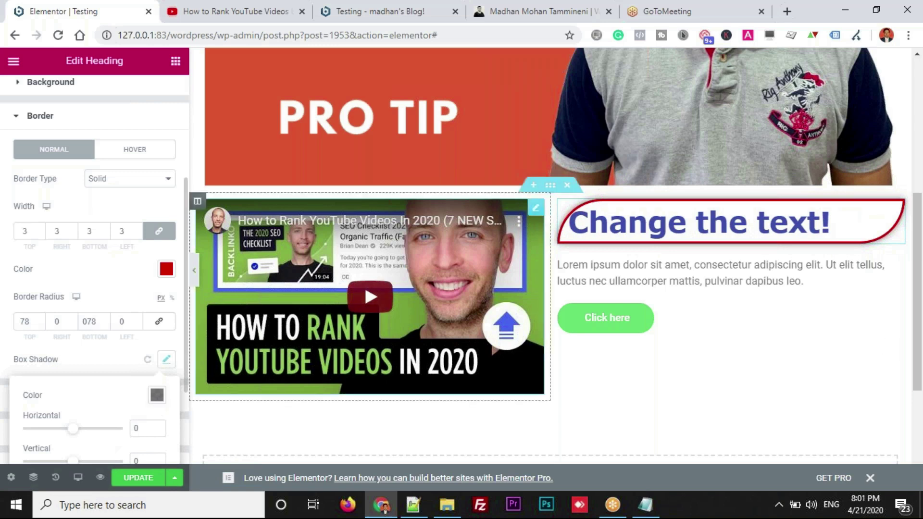
left_click(760, 449)
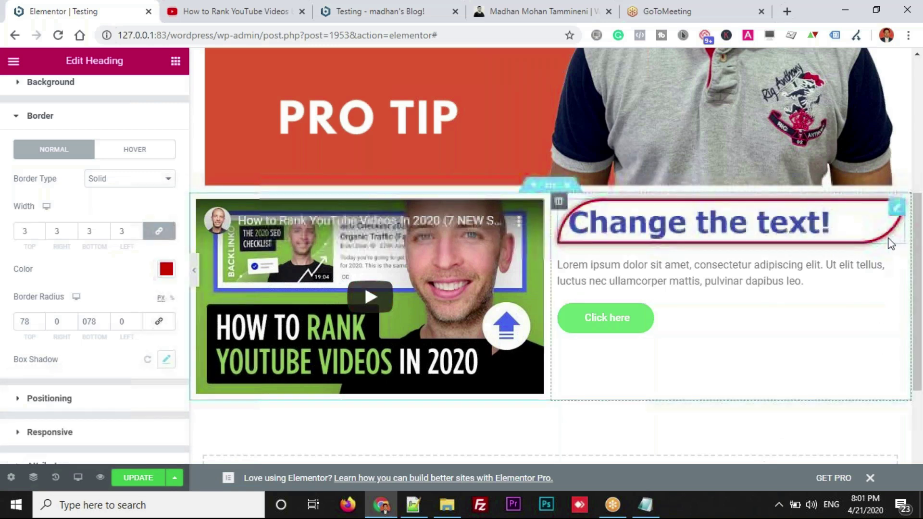
left_click(166, 360)
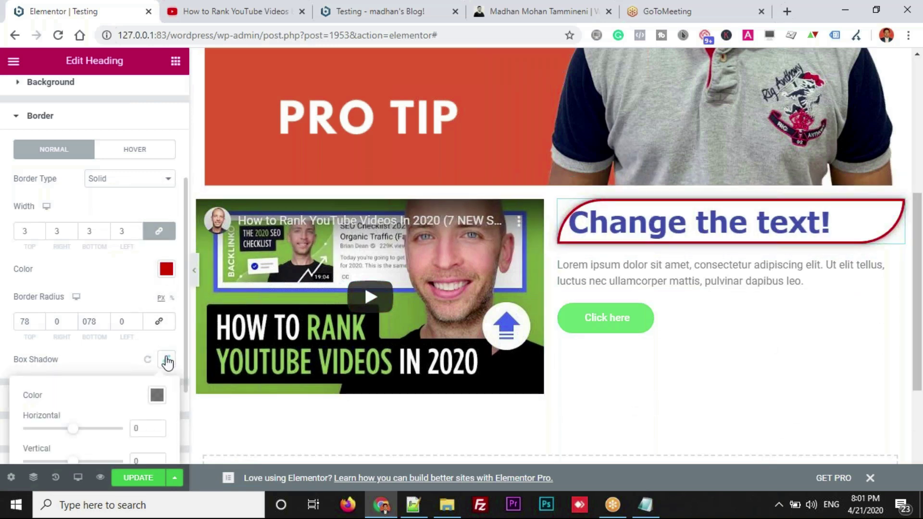
left_click(157, 394)
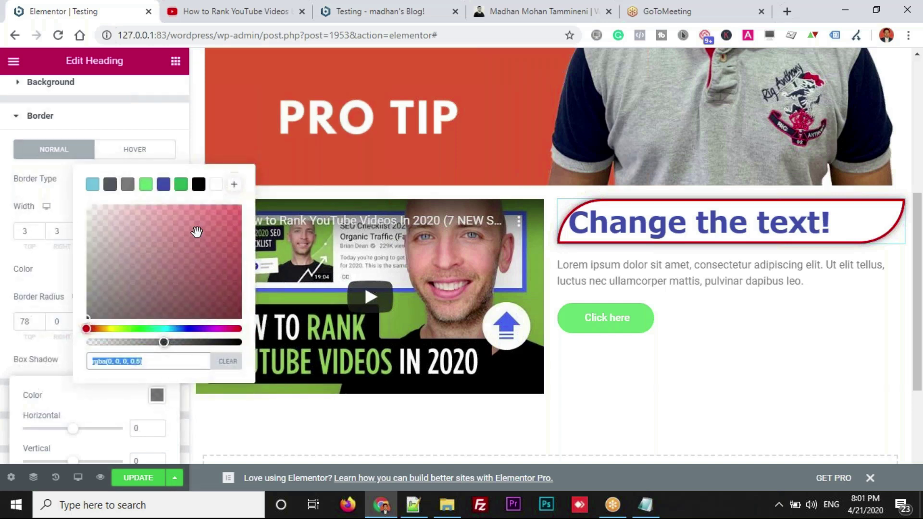
left_click(181, 186)
left_click_drag(173, 341, 234, 339)
left_click(232, 283)
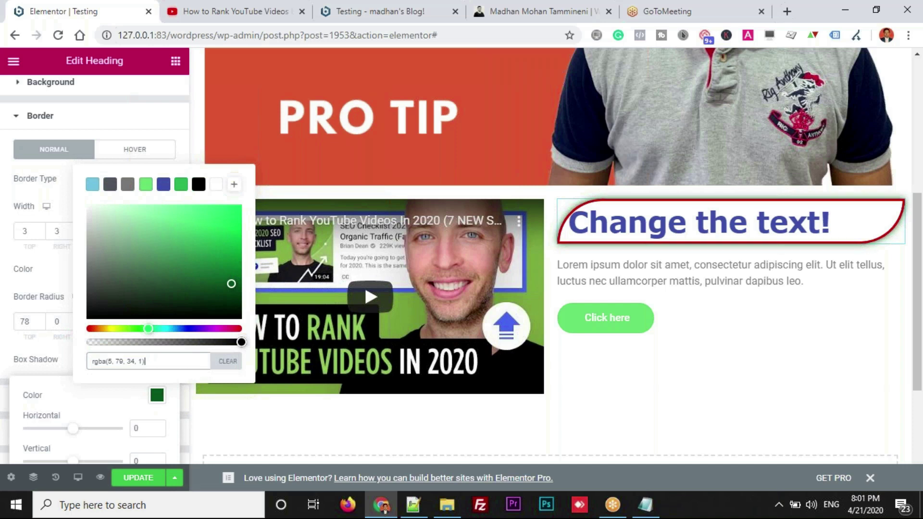
left_click(624, 401)
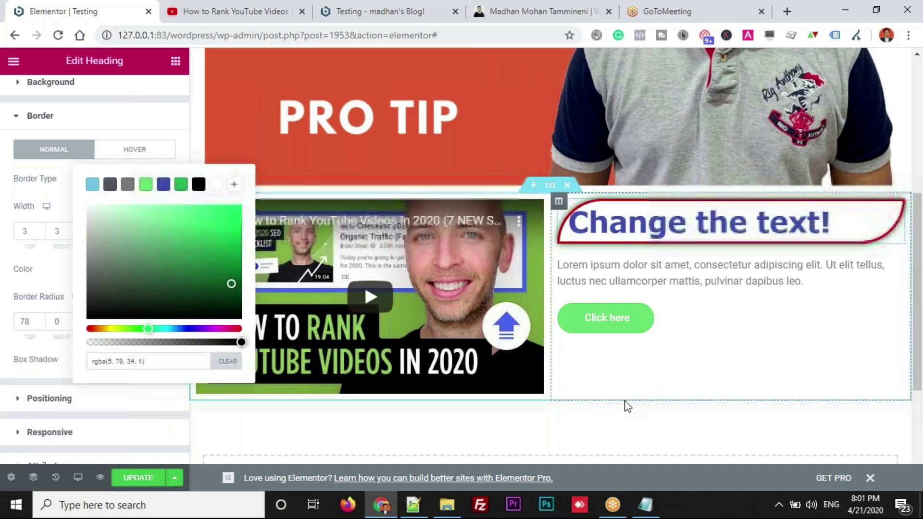
Update the page, then reload the published Testing page and check the heading's border and shadow
left_click(129, 485)
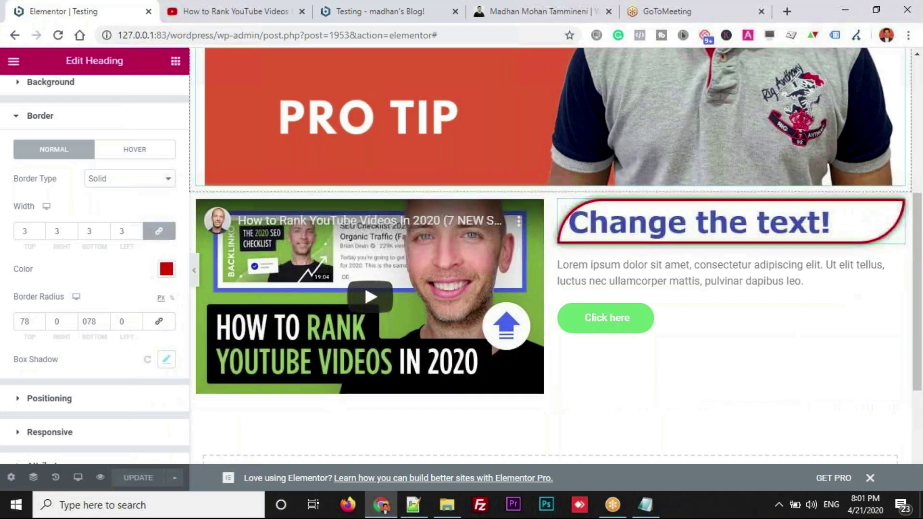
left_click(366, 19)
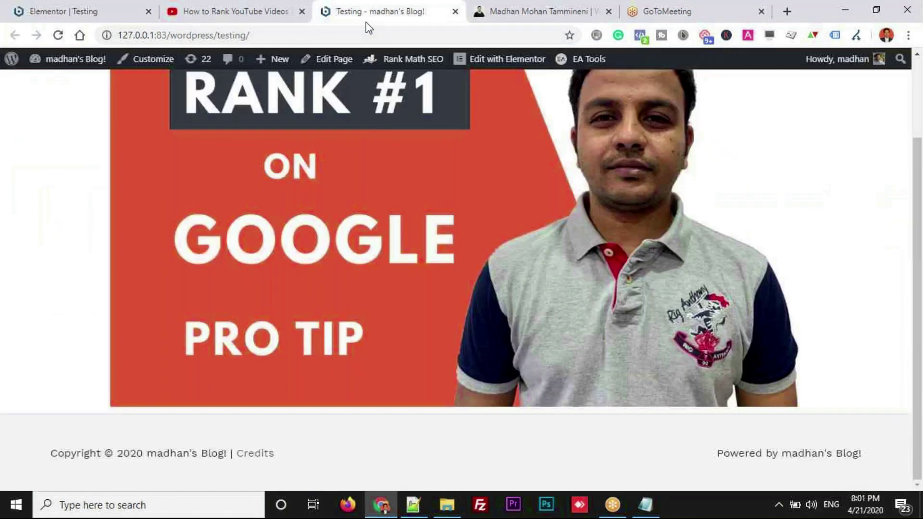
left_click(58, 34)
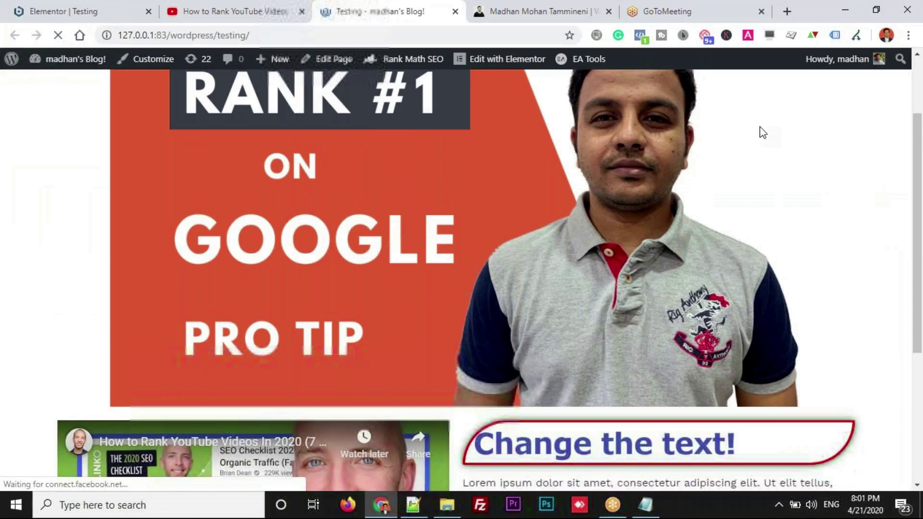
left_click_drag(919, 137, 910, 235)
scroll(910, 236, "down", 3)
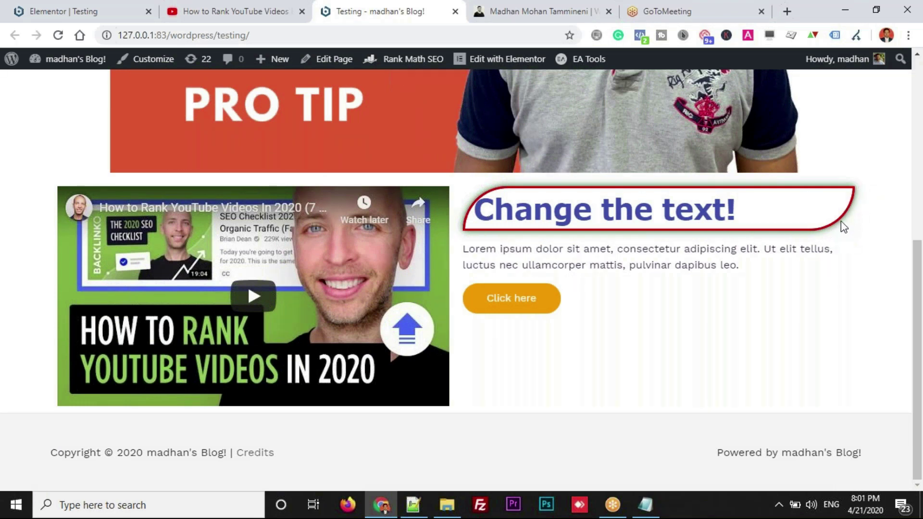
Return to the Elementor editor and set the heading's box shadow to 12 horizontal and 12 vertical offset
left_click(89, 11)
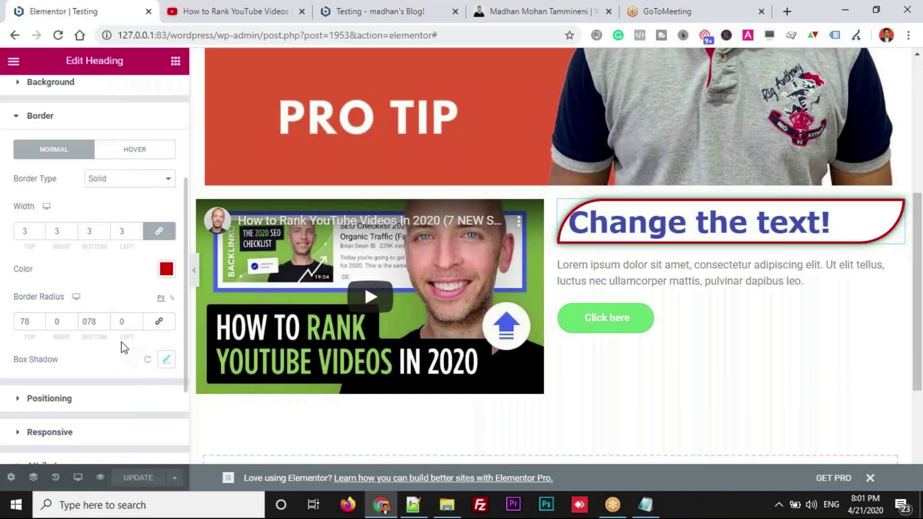
left_click(167, 360)
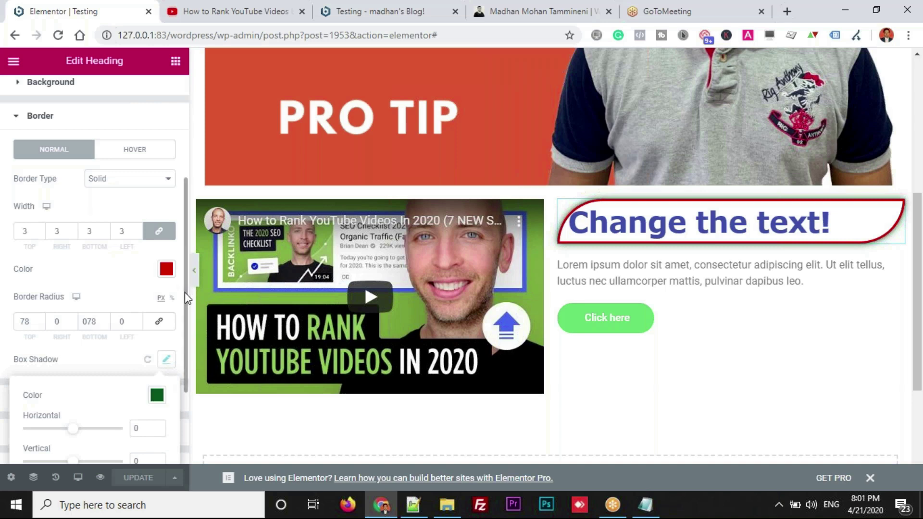
scroll(186, 308, "down", 1)
left_click_drag(185, 310, 177, 366)
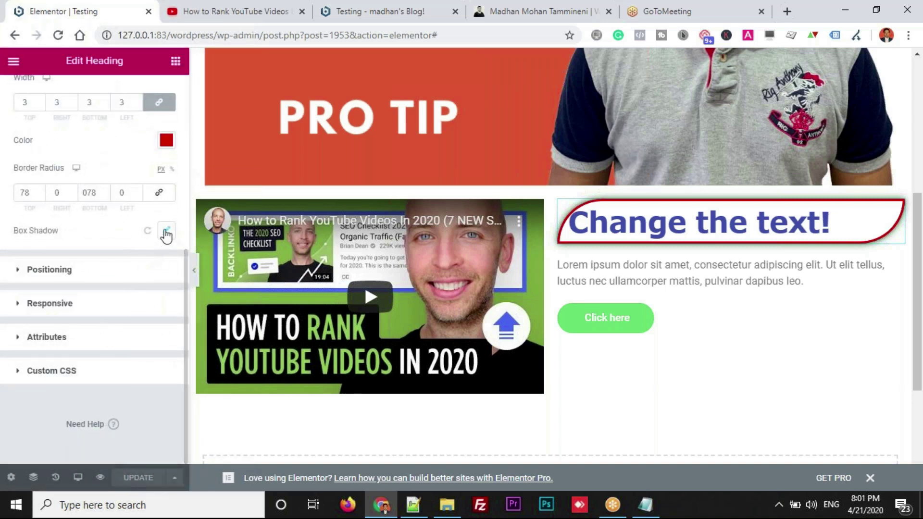
left_click(164, 232)
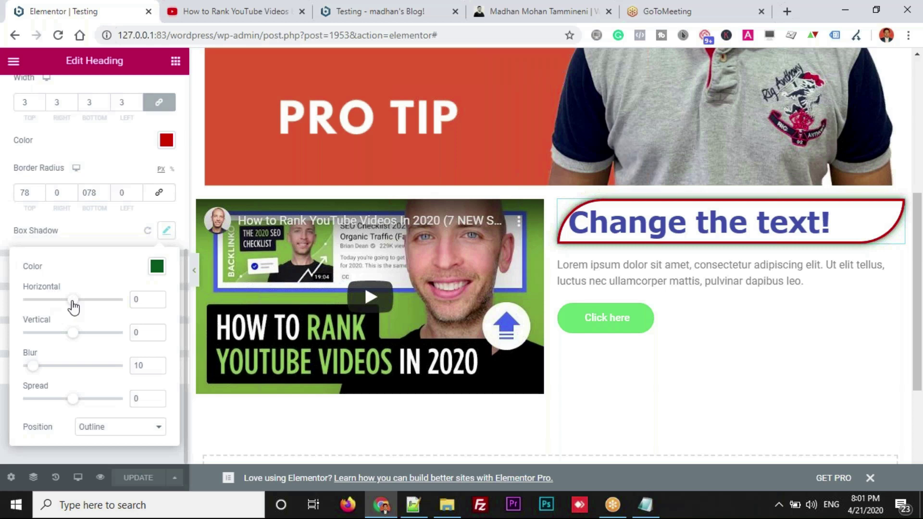
mouse_move(73, 307)
left_mouse_down()
mouse_move(91, 307)
mouse_move(79, 307)
left_mouse_up()
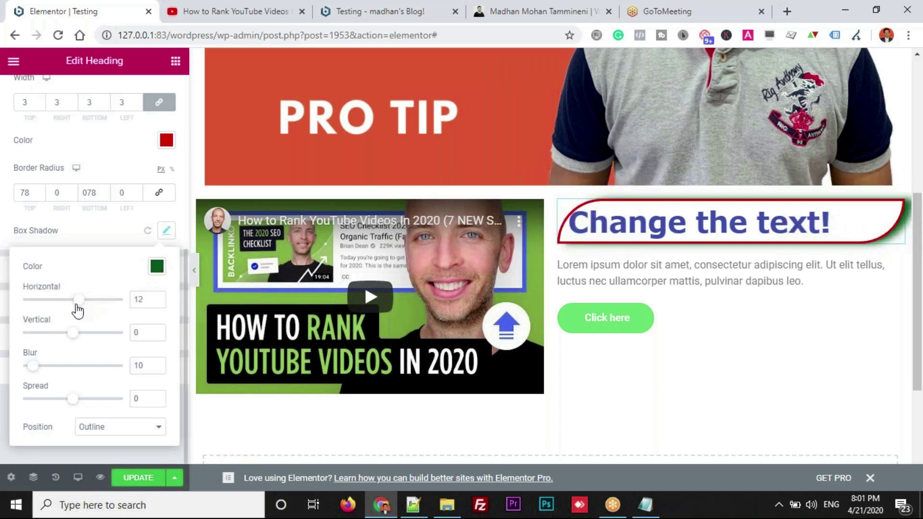
left_click_drag(74, 336, 80, 338)
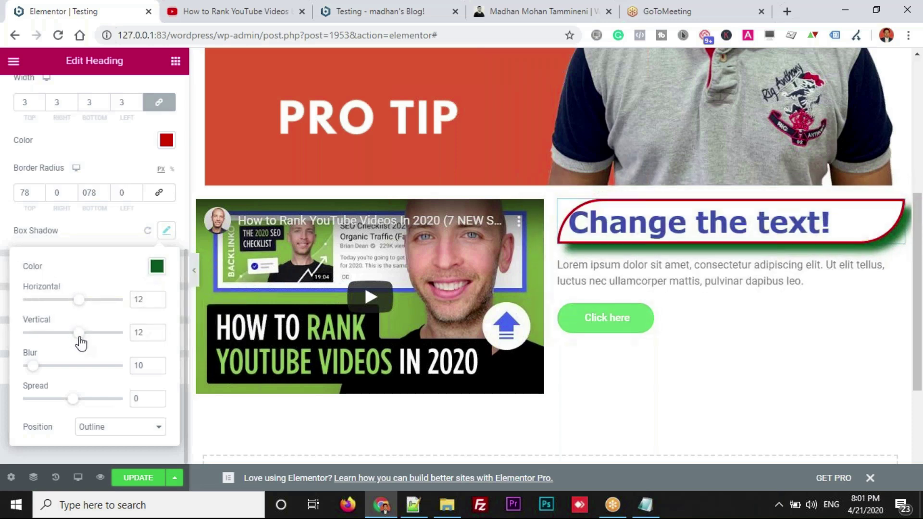
Save the offset box shadow and reload the published Testing page to check it
left_click(125, 477)
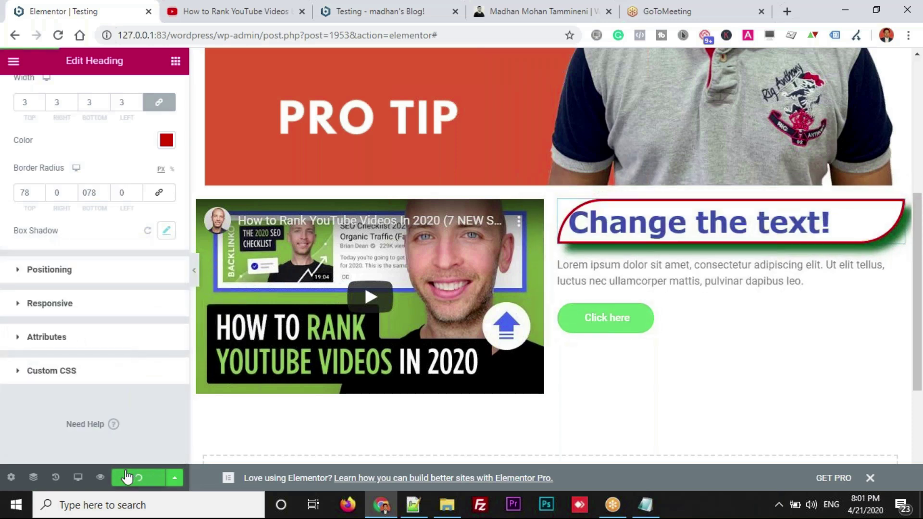
left_click(374, 18)
left_click(58, 35)
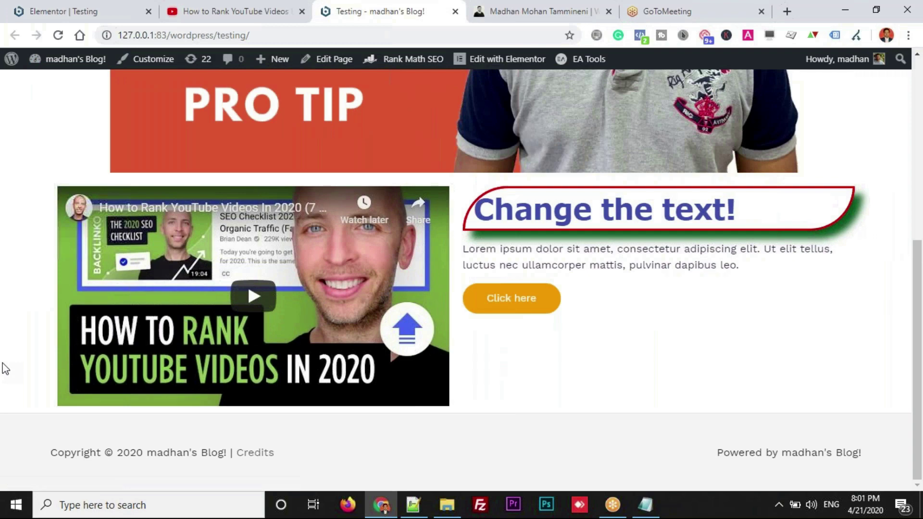
Return to the Elementor editor and look through the heading's Responsive visibility options for desktop, tablet and mobile
key("ctrl+1")
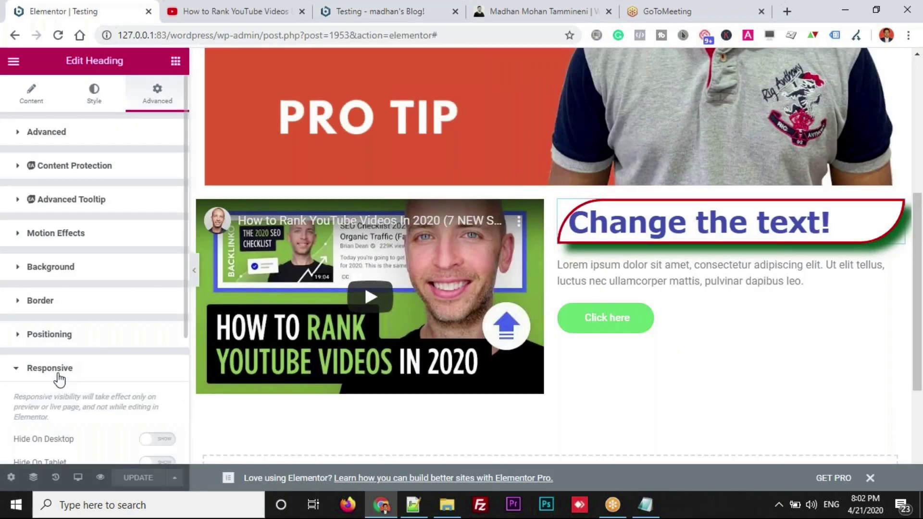
scroll(185, 231, "down", 4)
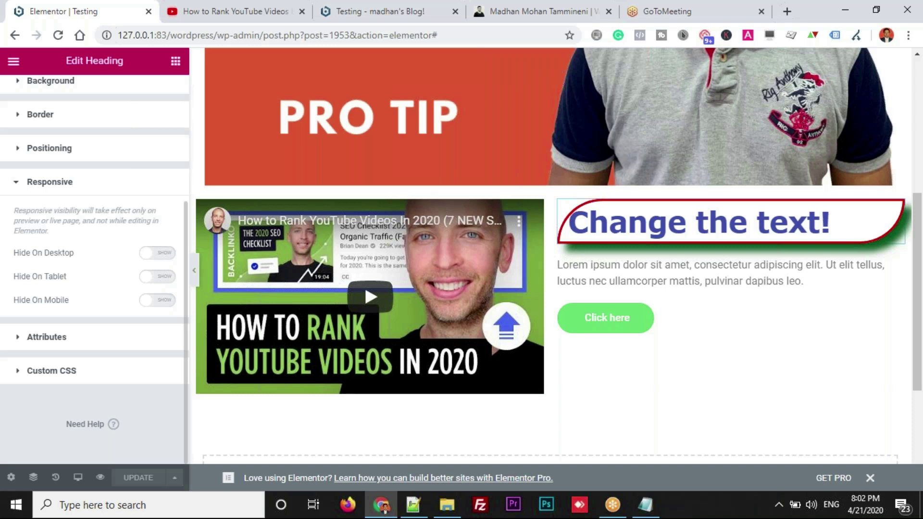
Switch to the page.txt notes in Notepad and add an empty line below the Padding definition
left_click(649, 511)
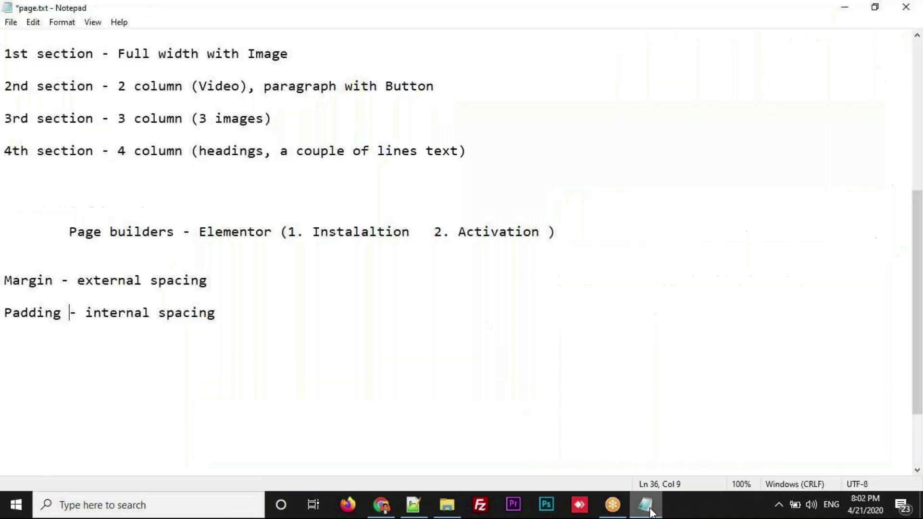
left_click(339, 339)
key("Return")
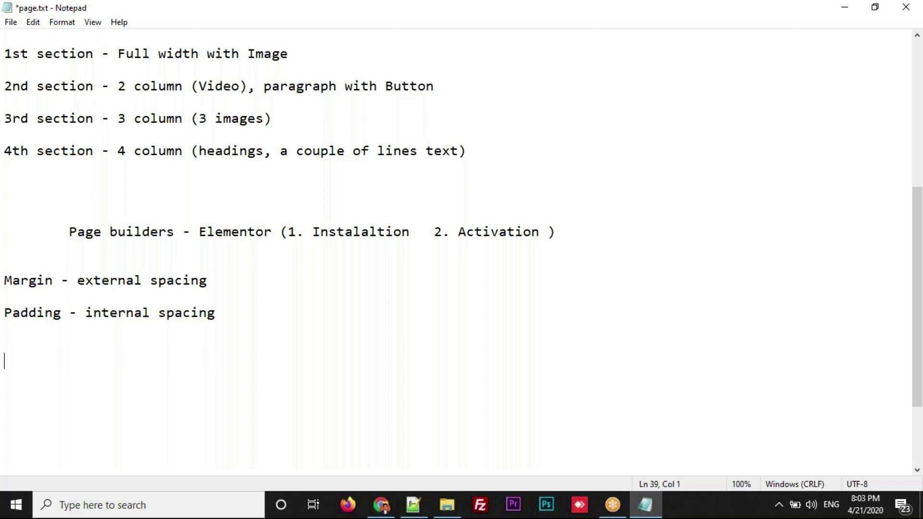
Go back to Chrome, look over the page in the Elementor editor and reload the published Testing page
left_click(379, 506)
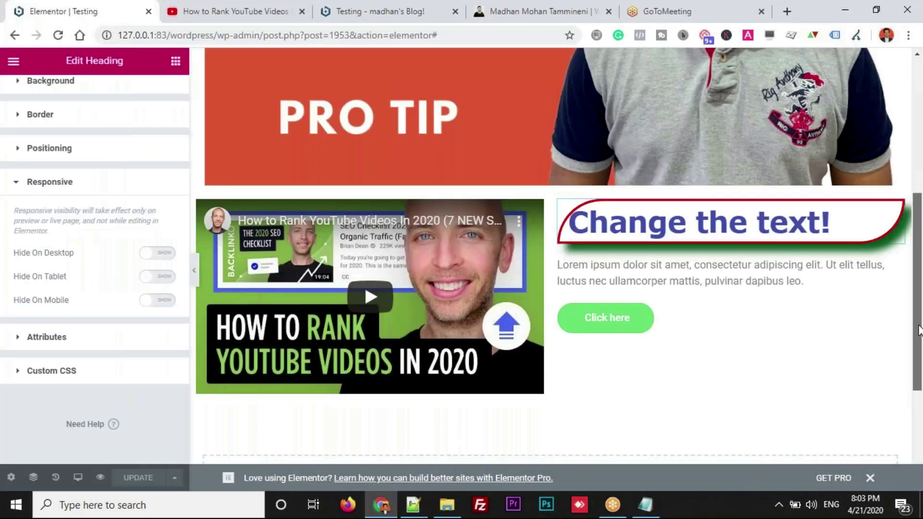
scroll(918, 335, "down", 1)
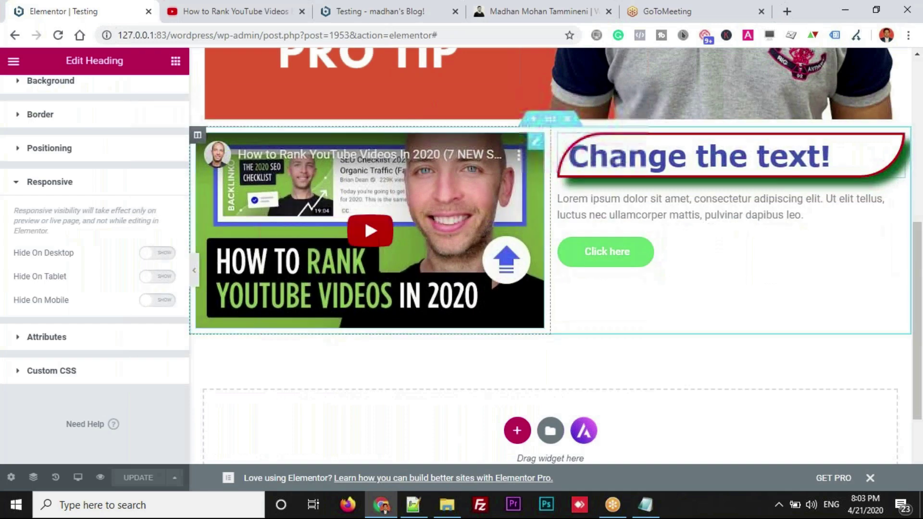
left_click(355, 21)
left_click(58, 35)
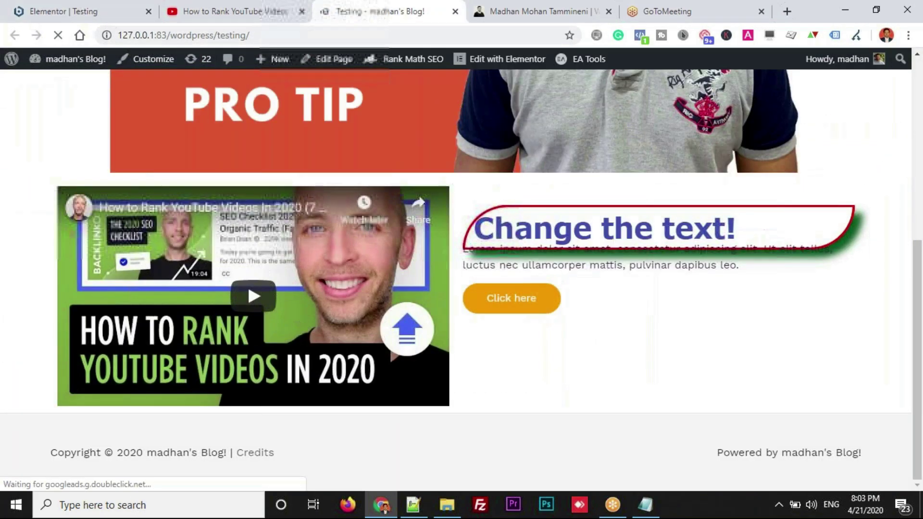
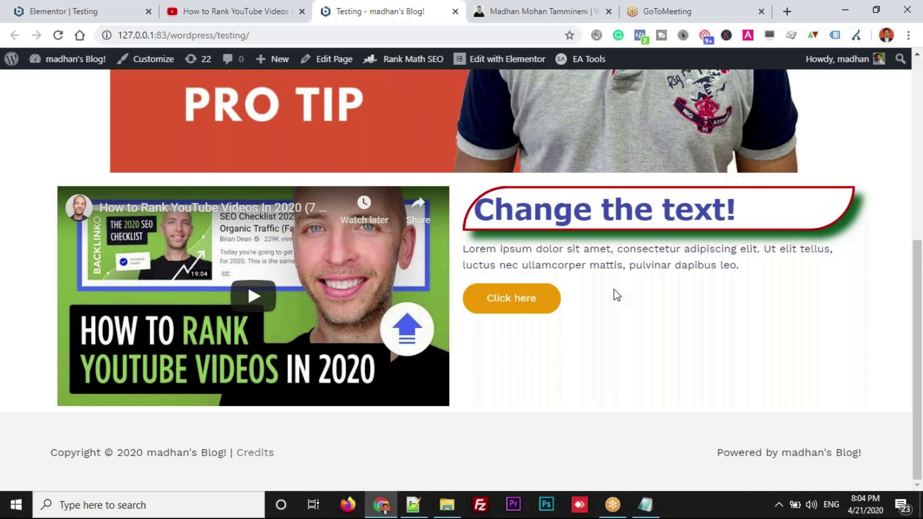
Open the published Testing page's address, 127.0.0.1:83/wordpress/testing/, in a new incognito window
left_click(238, 35)
key("ctrl+c")
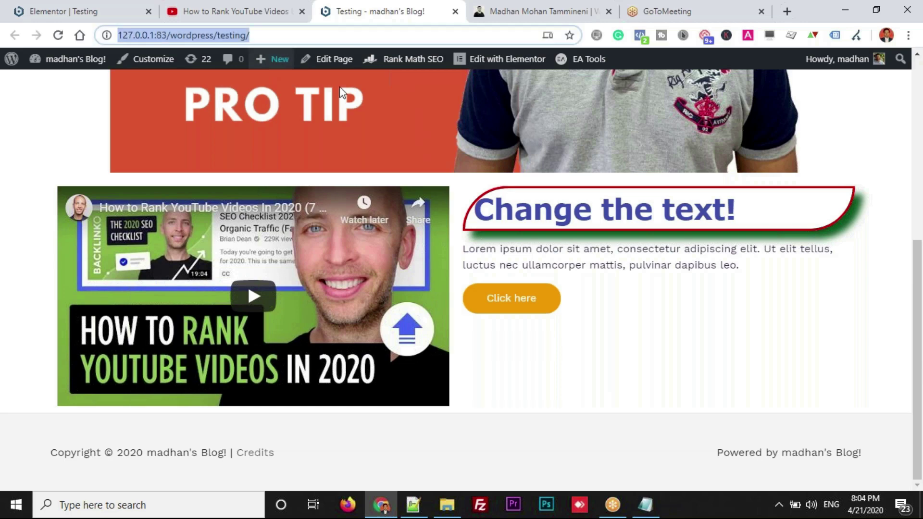
key("ctrl+shift+n")
key("ctrl+v")
key("Return")
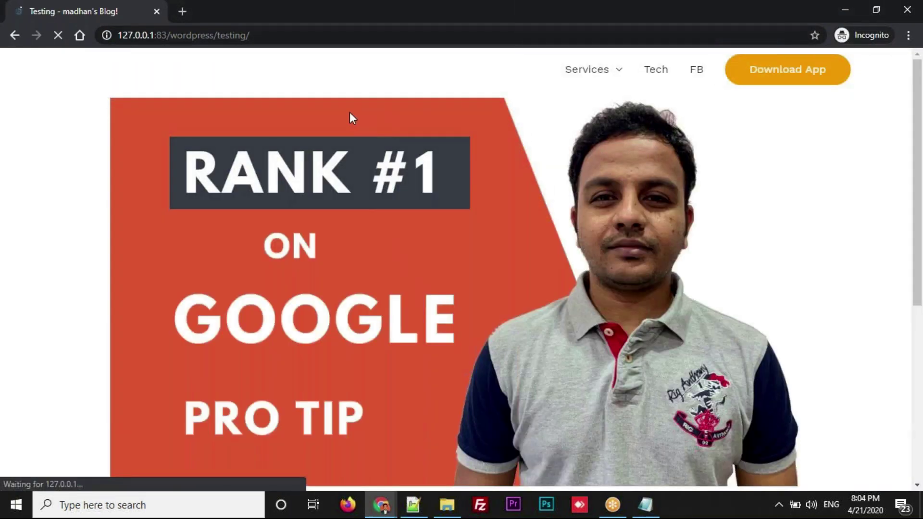
Turn on device emulation in the developer tools and view the Testing page at iPhone X size
right_click(350, 112)
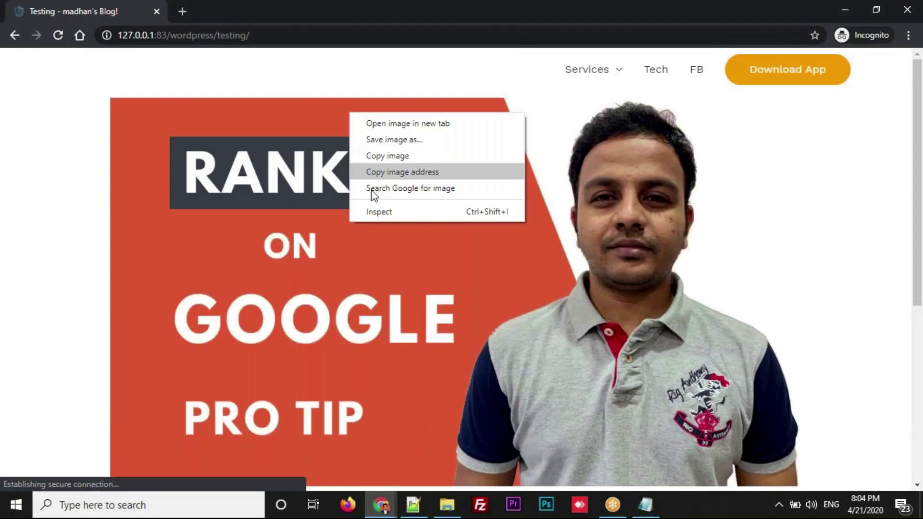
left_click(383, 213)
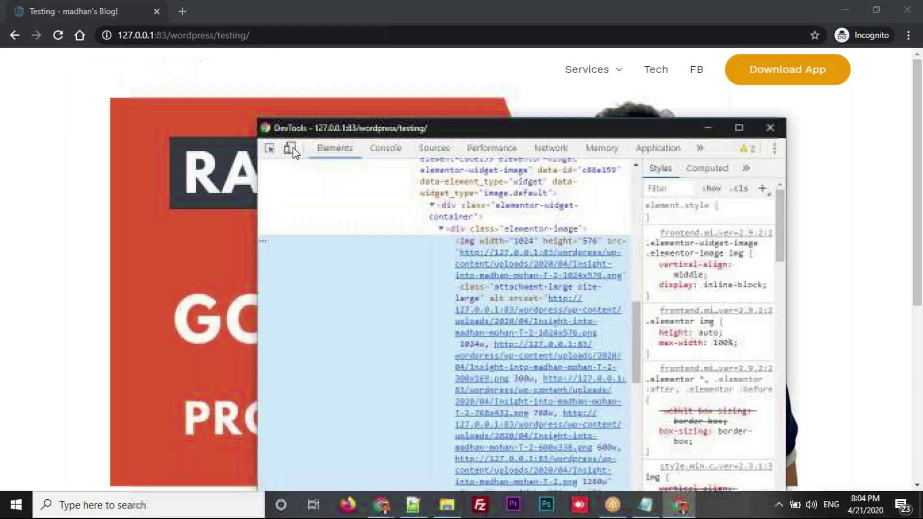
left_click(290, 149)
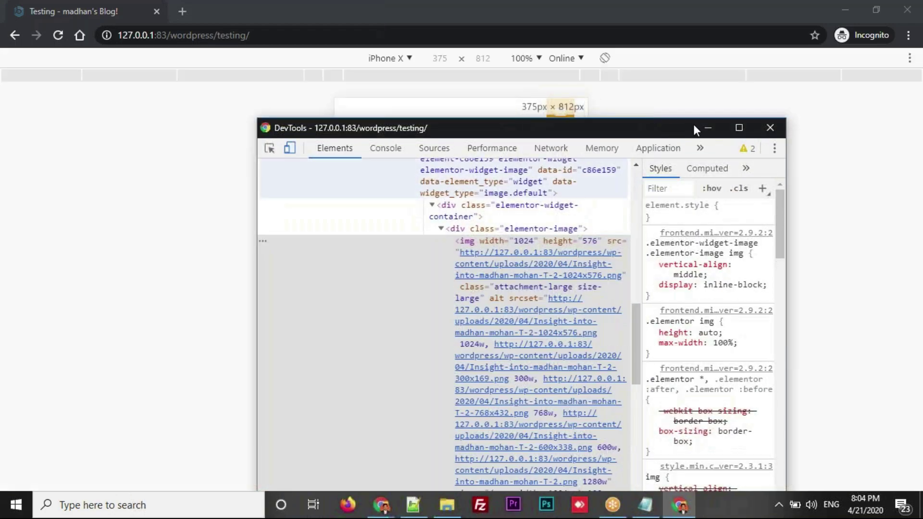
left_click(708, 129)
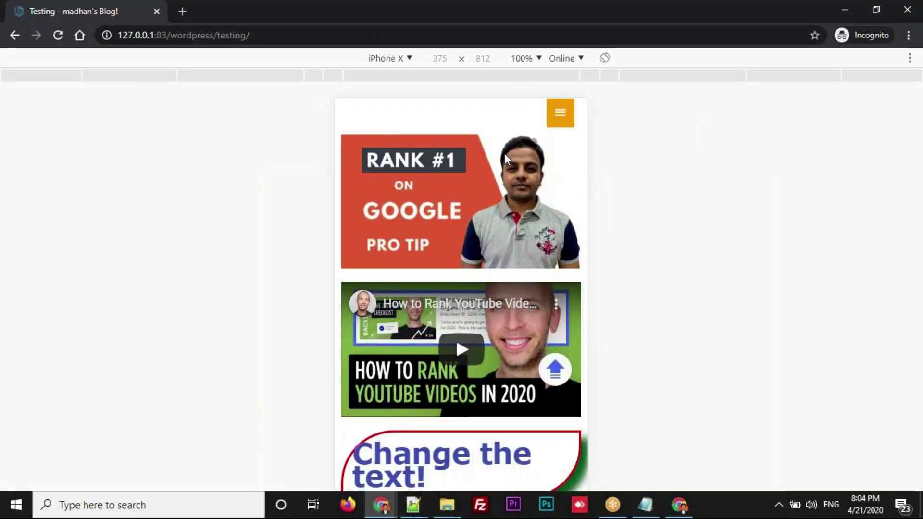
scroll(525, 247, "down", 1)
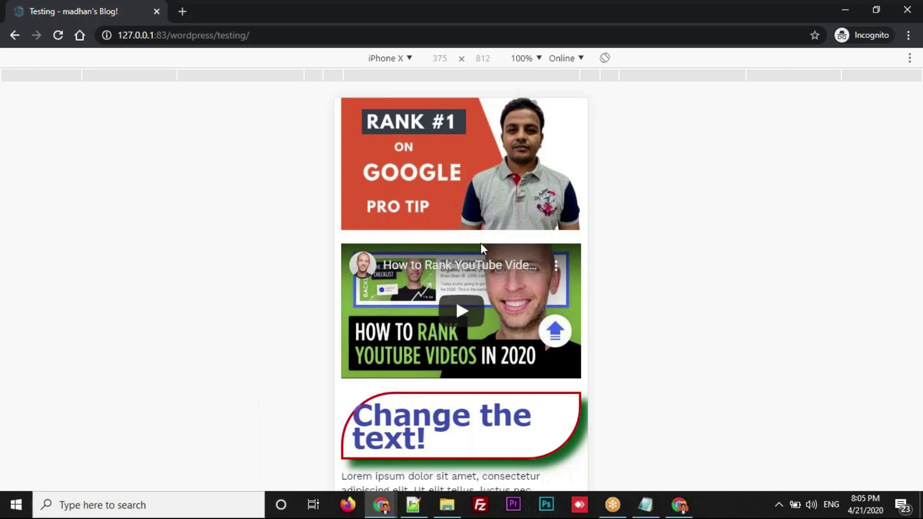
Preview the Testing page at iPhone 6/7/8 size, then switch the emulated device back to iPhone X
left_click(410, 58)
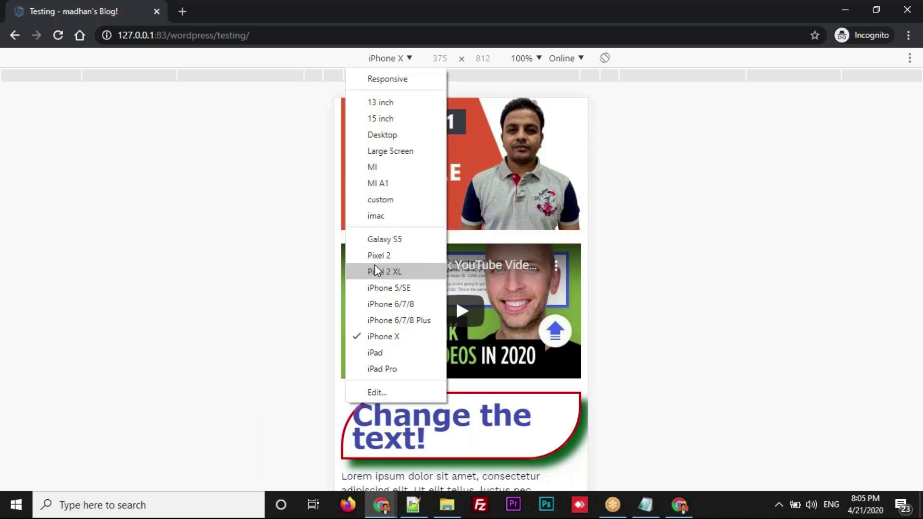
left_click(387, 305)
left_click(409, 59)
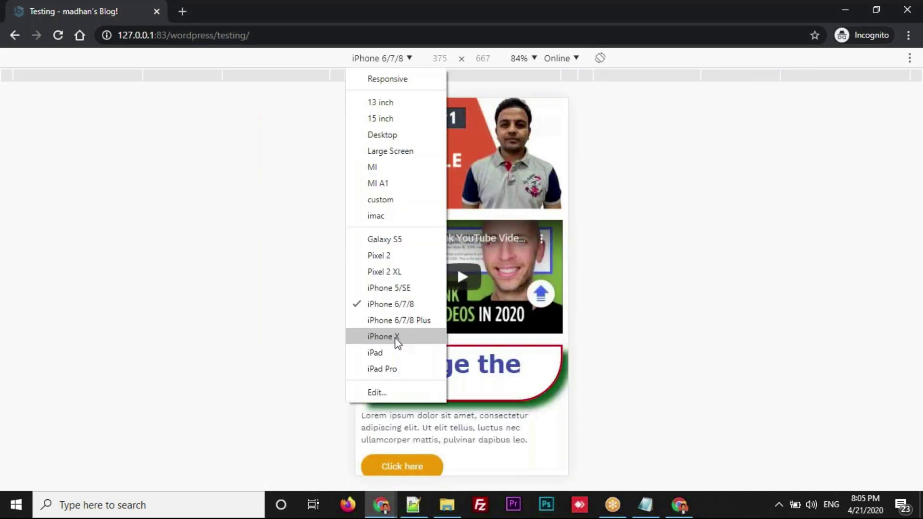
left_click(397, 337)
Preview the Testing page as an iPad and set the emulation zoom to 100%
left_click(409, 58)
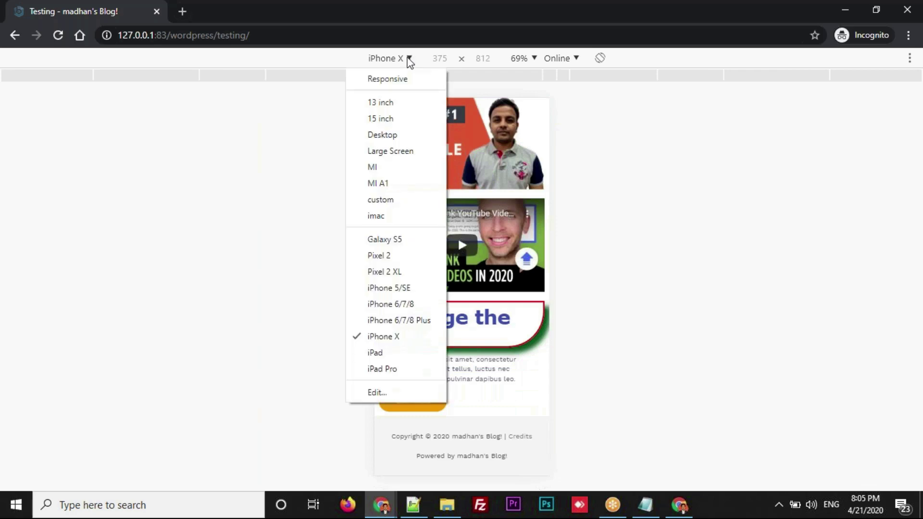
left_click(388, 354)
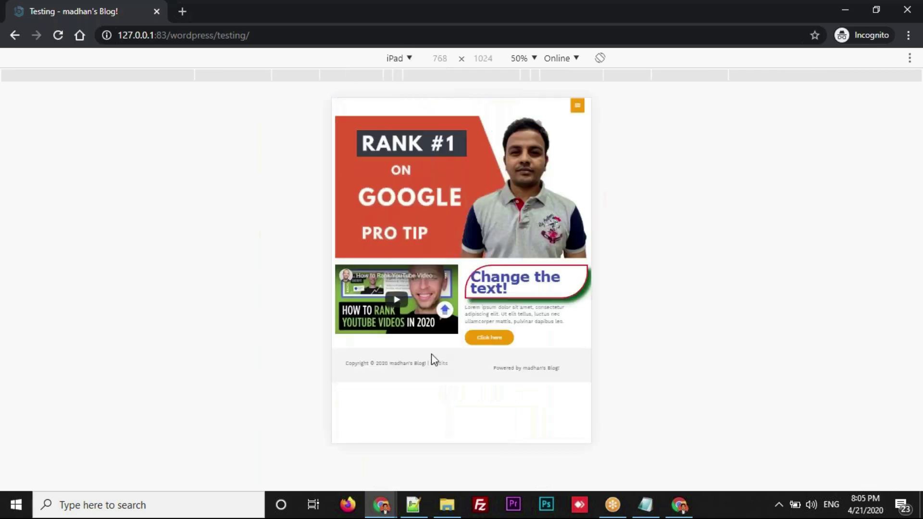
left_click(534, 58)
key("Escape")
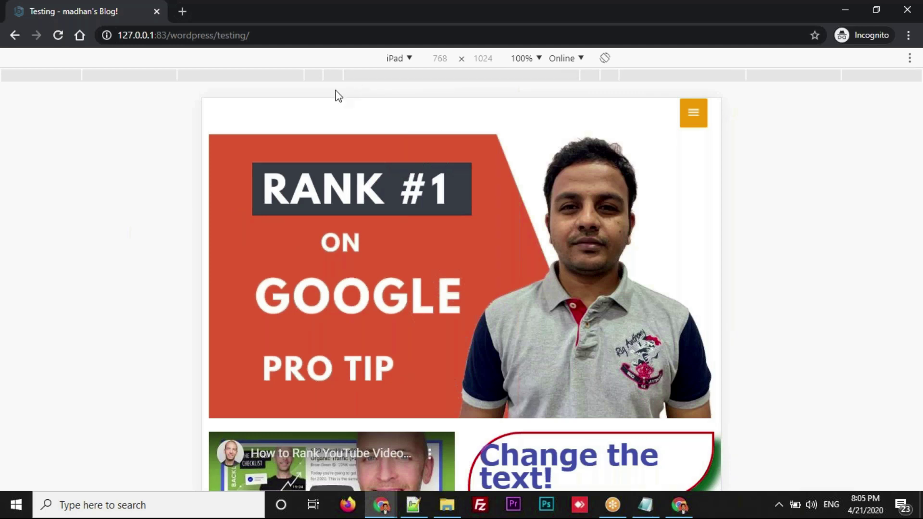
Preview the Testing page at iPhone 6/7/8 Plus size and then with the Desktop device preset
left_click(407, 58)
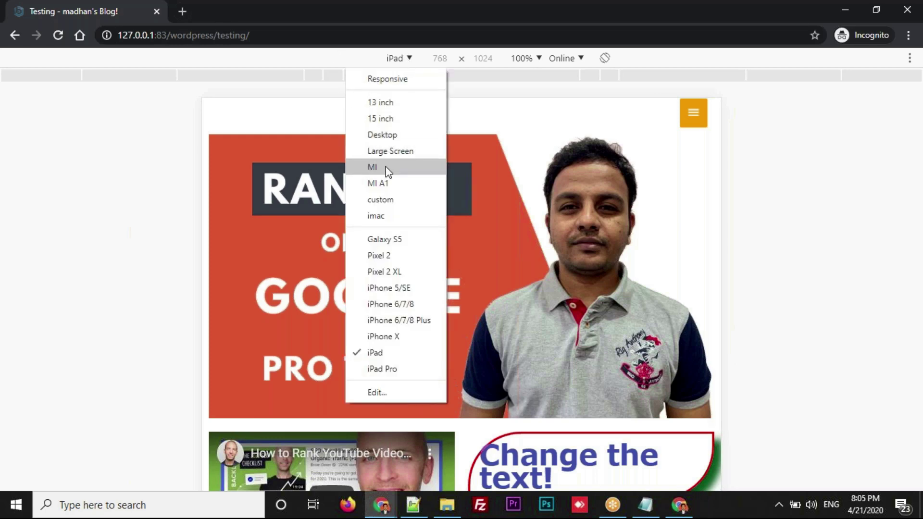
left_click(379, 319)
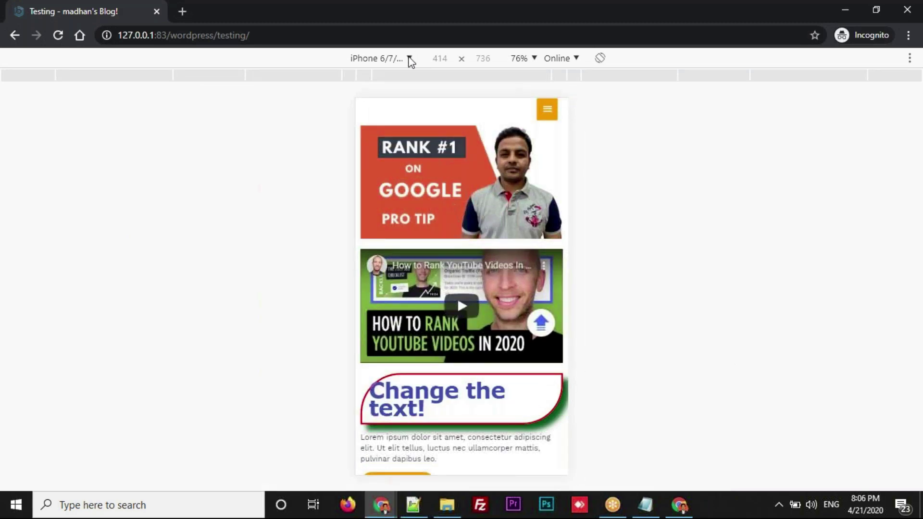
left_click(409, 59)
left_click(403, 138)
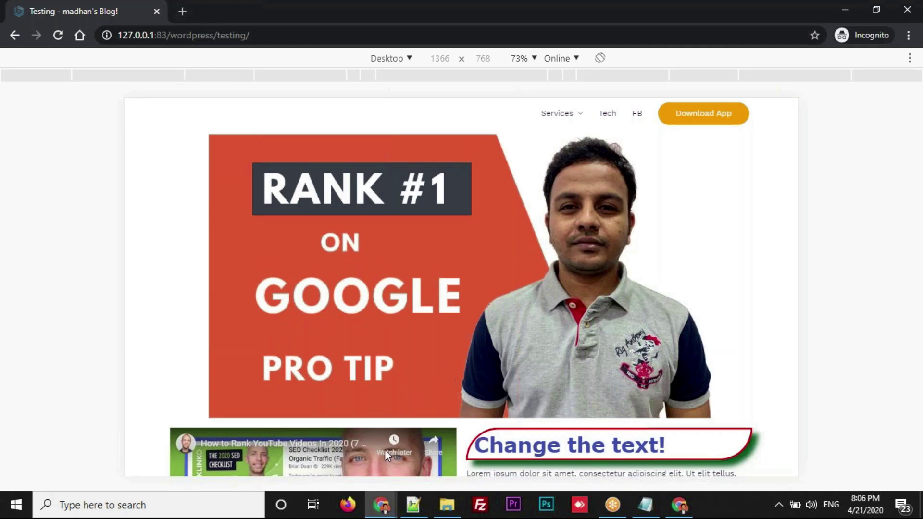
Return to the Elementor editor and add a section with three equal columns below the video section
left_click(382, 504)
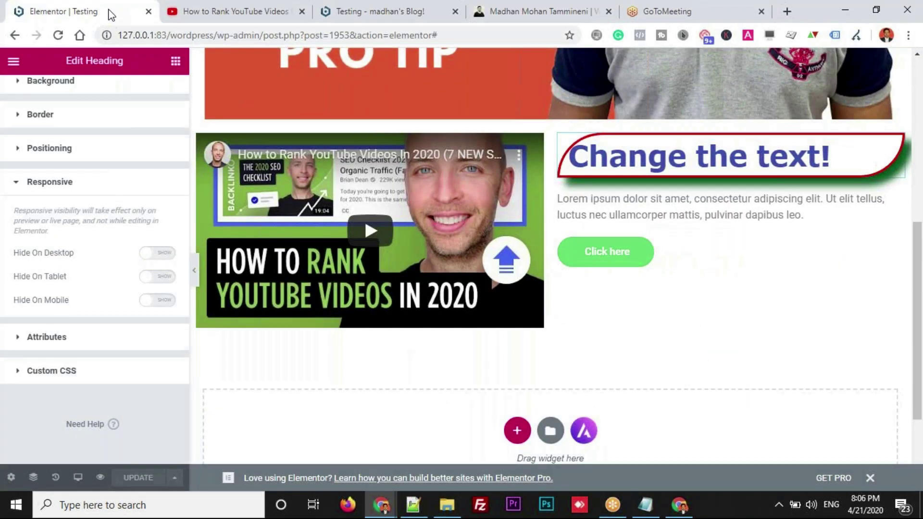
left_click(516, 431)
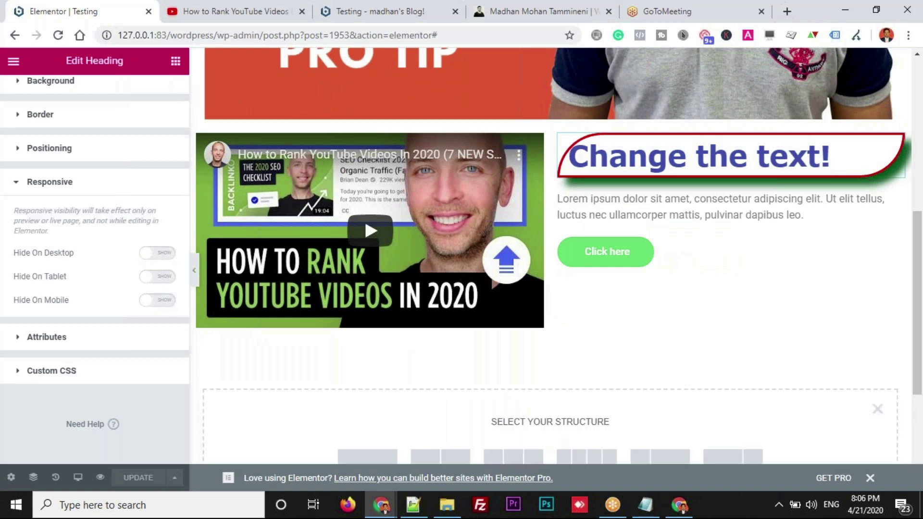
left_click_drag(920, 281, 919, 366)
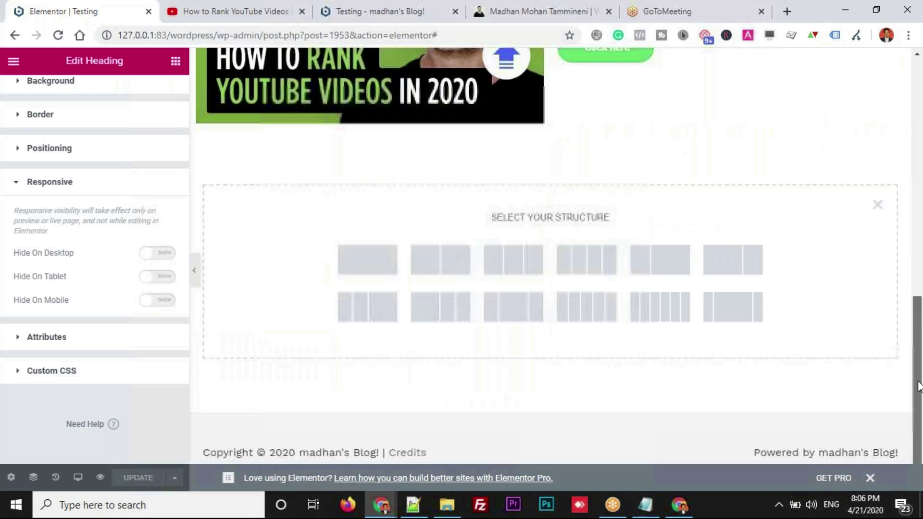
left_click(514, 269)
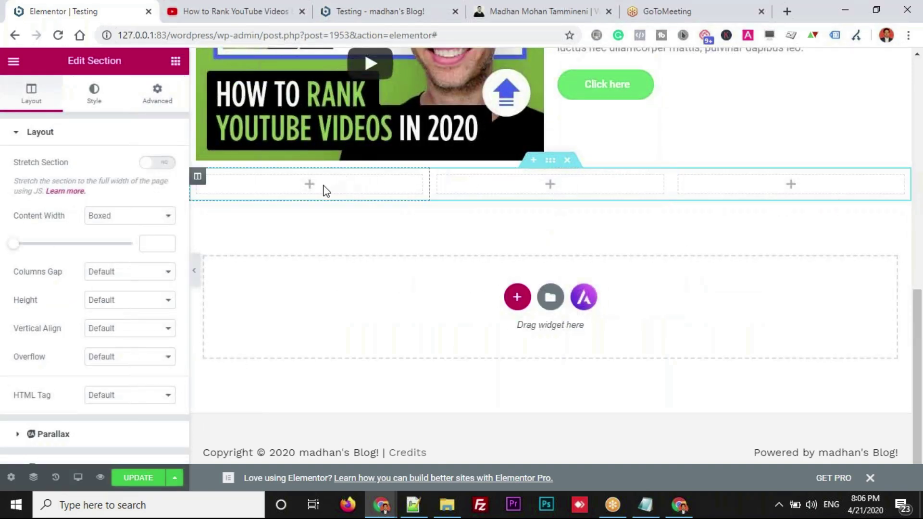
Place an Icon widget in the new section's first column, duplicate it and move the copy into the second column
left_click(310, 188)
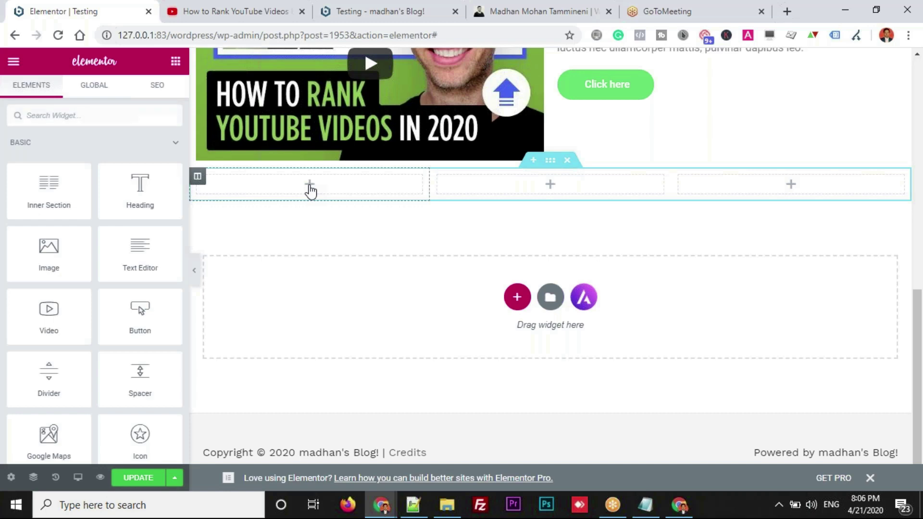
left_click_drag(135, 437, 312, 183)
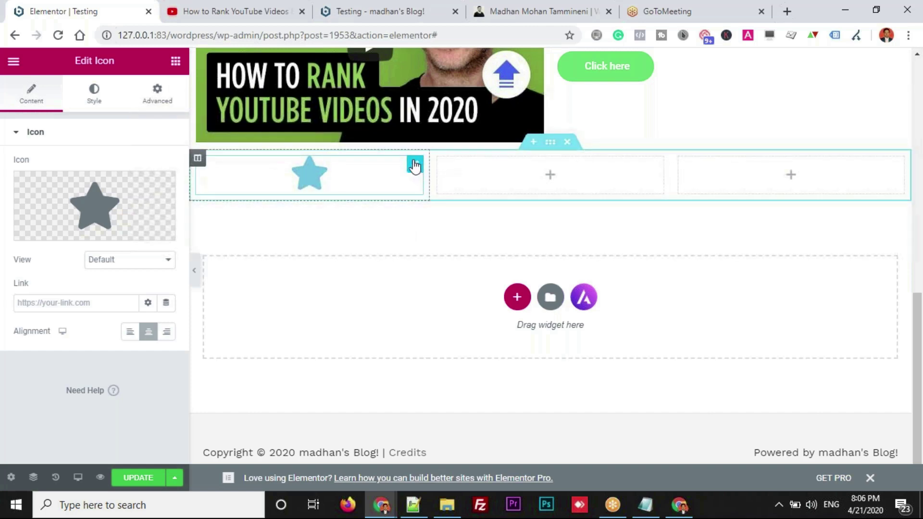
right_click(414, 165)
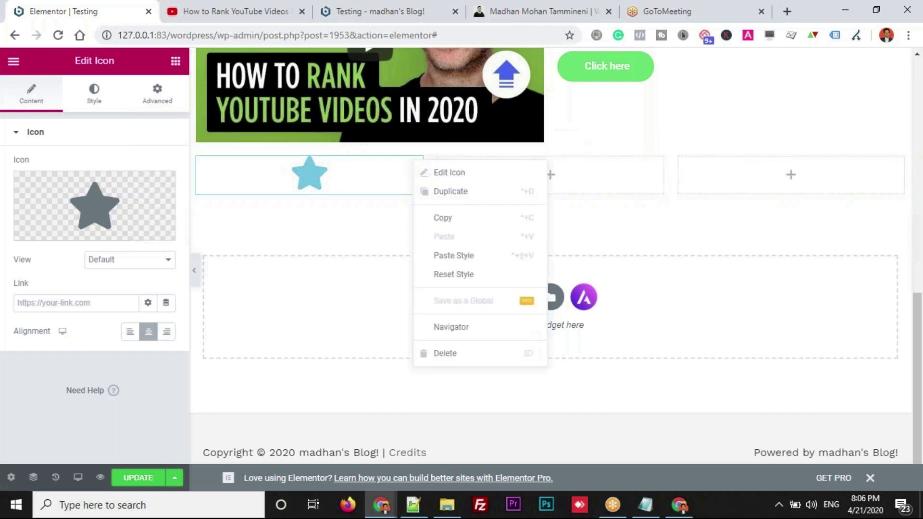
left_click(441, 192)
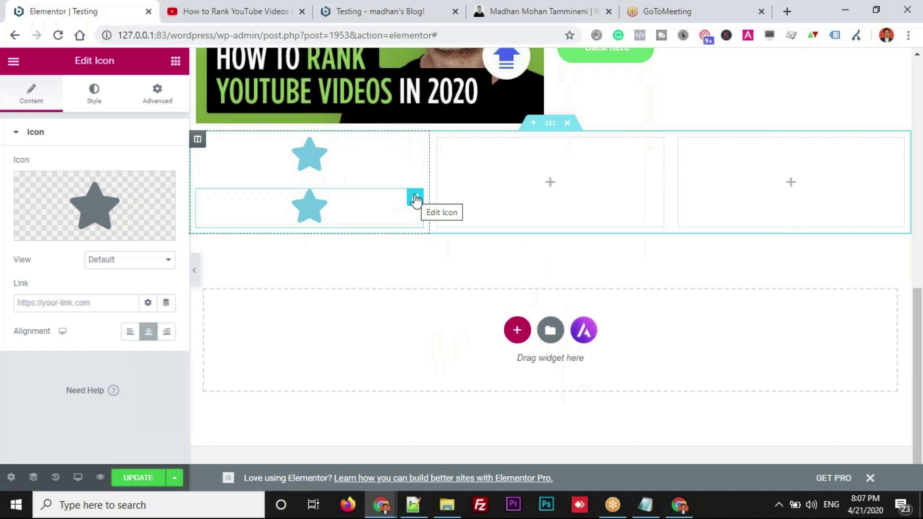
left_click_drag(415, 199, 533, 167)
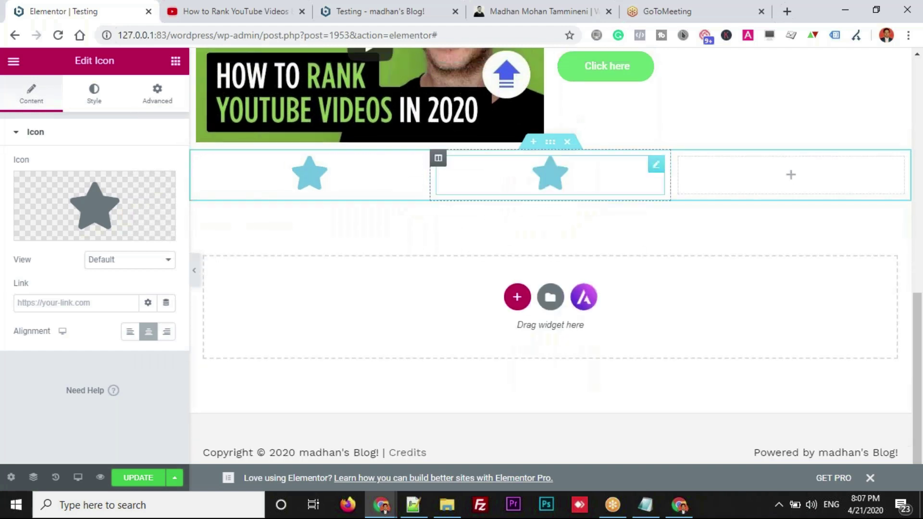
Duplicate the second column's star icon, move the copy into the third column and update the page
right_click(656, 165)
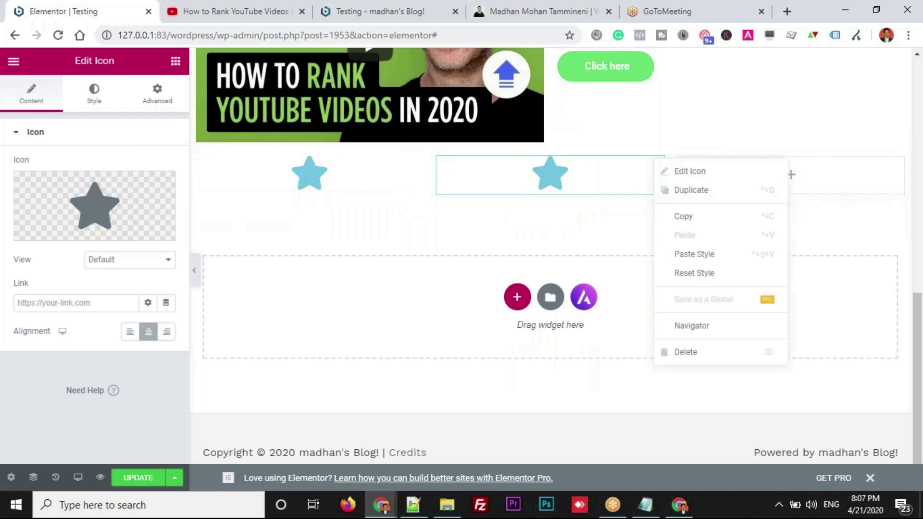
left_click(672, 190)
left_click_drag(657, 202, 776, 173)
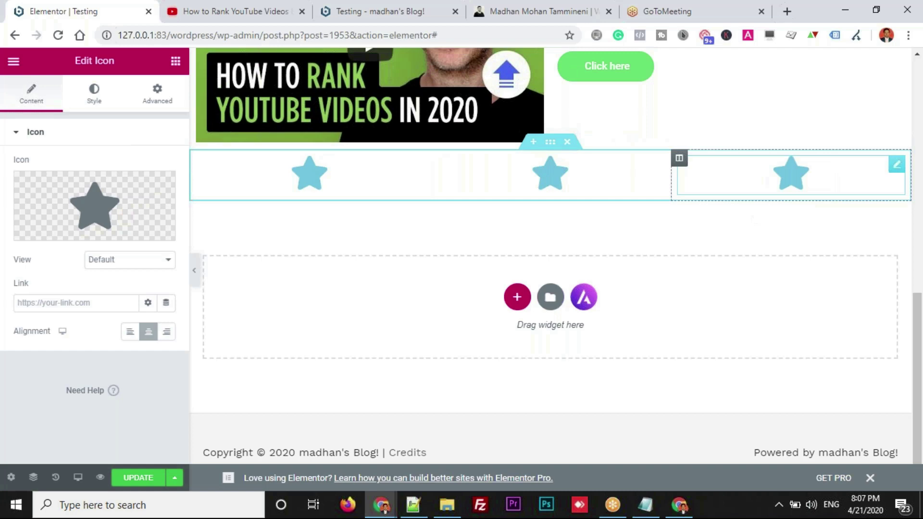
left_click(137, 479)
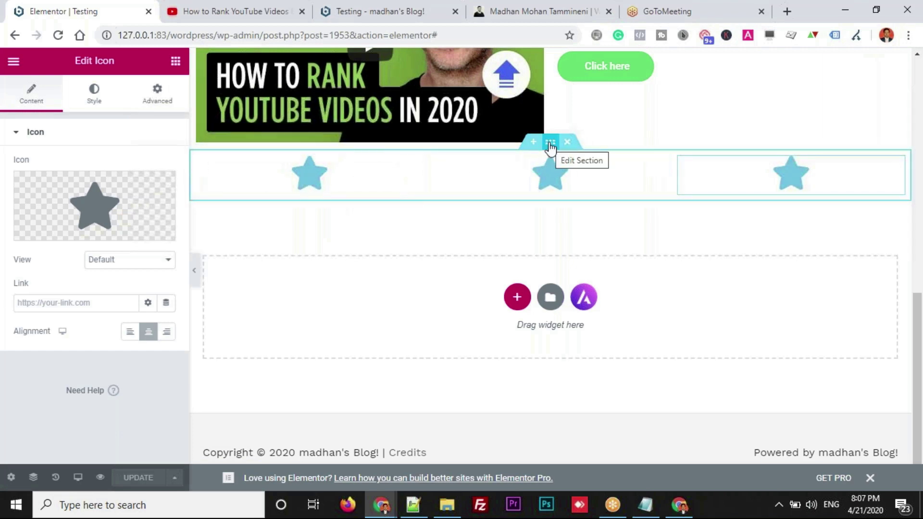
Duplicate the section holding the YouTube video and the "Change the text!" heading
scroll(920, 361, "up", 1)
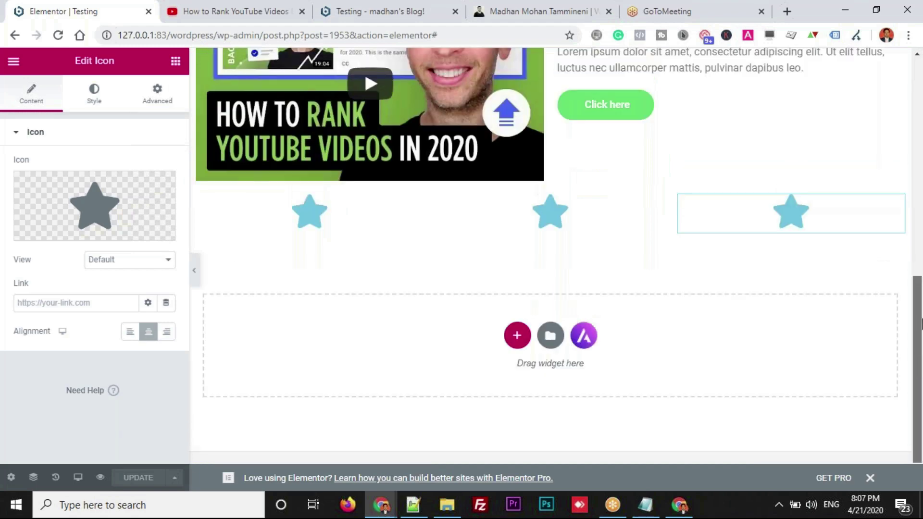
scroll(921, 325, "up", 4)
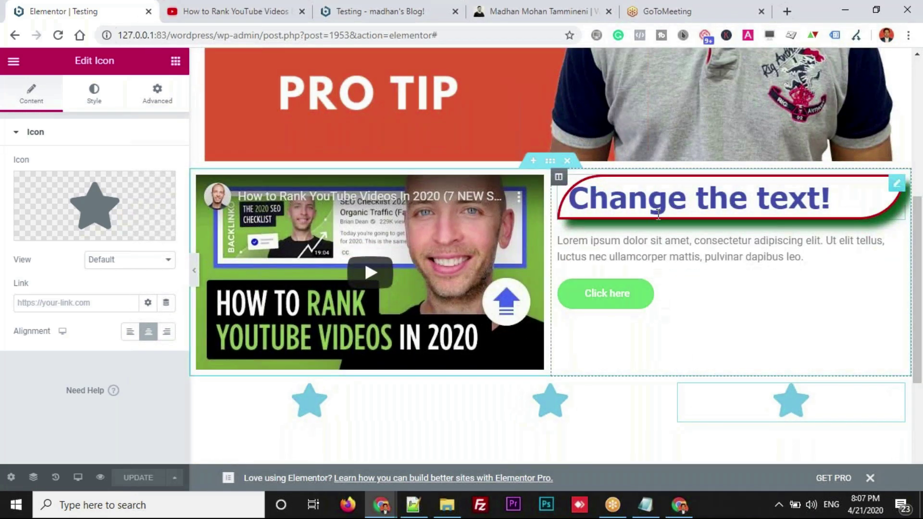
left_click_drag(915, 303, 887, 344)
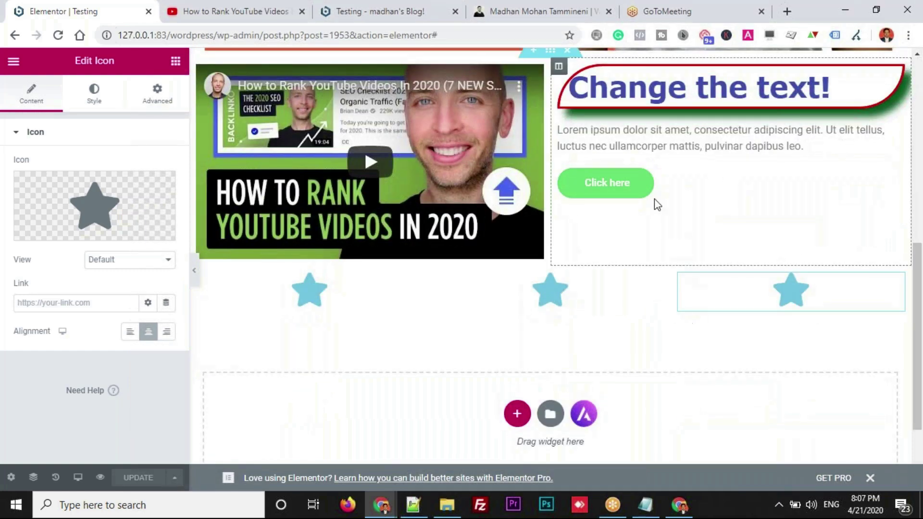
left_click_drag(917, 382, 917, 347)
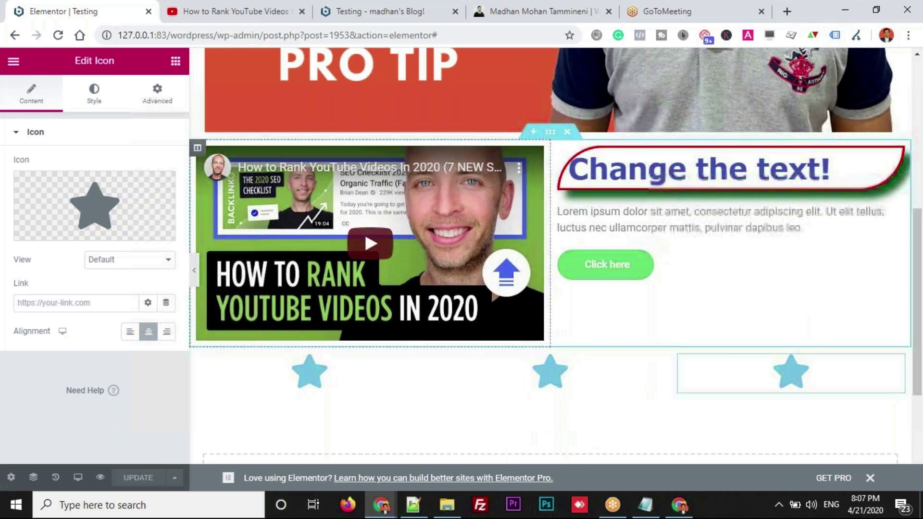
right_click(550, 142)
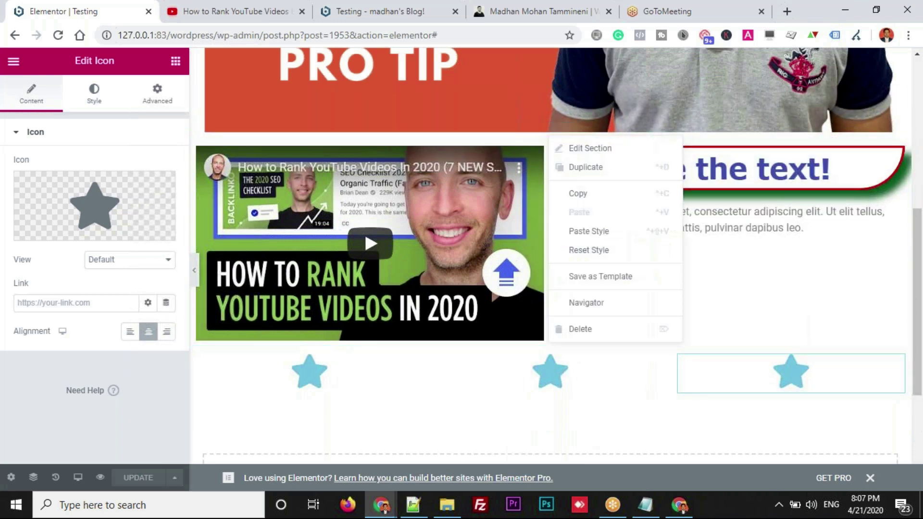
left_click(577, 169)
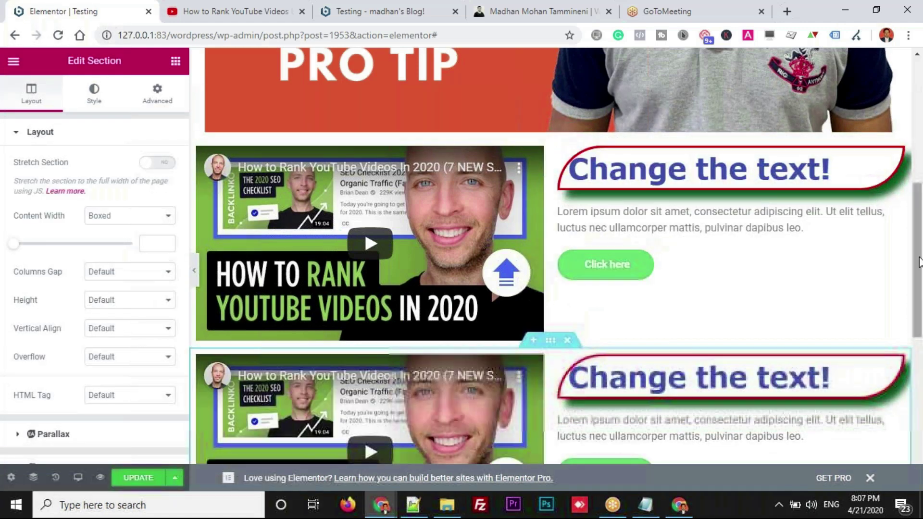
Move the duplicated video section below the three-column star icon section and update the page
scroll(921, 347, "down", 5)
left_click_drag(922, 343, 922, 332)
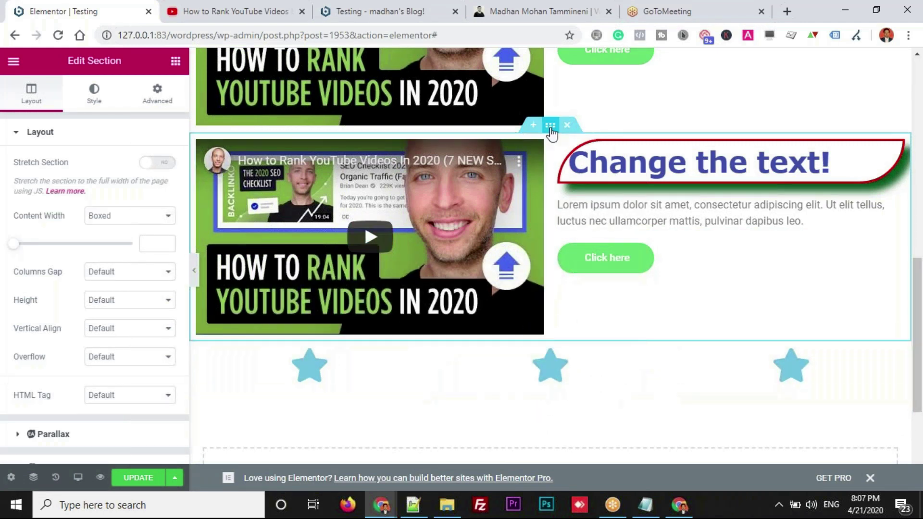
left_click_drag(551, 126, 553, 202)
left_click_drag(919, 345, 901, 338)
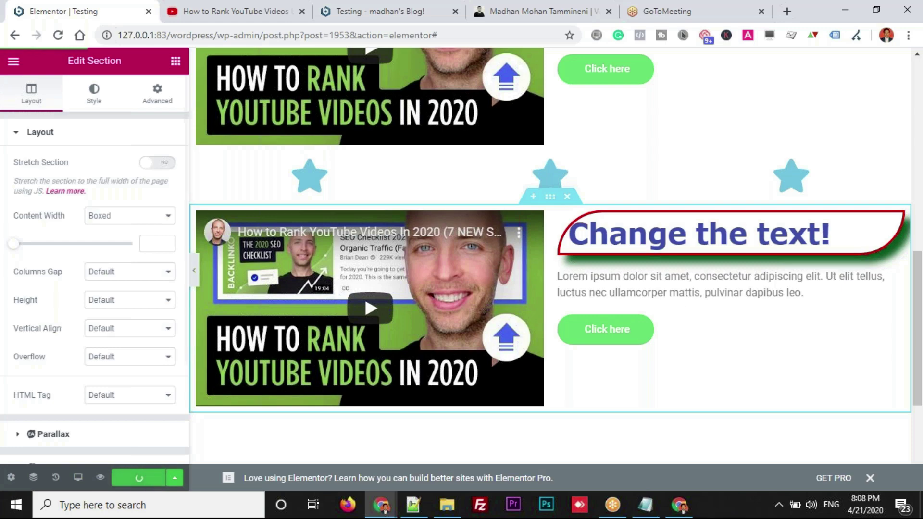
Reload the live Testing page and check the star icon row and the video section beneath it
left_click(355, 13)
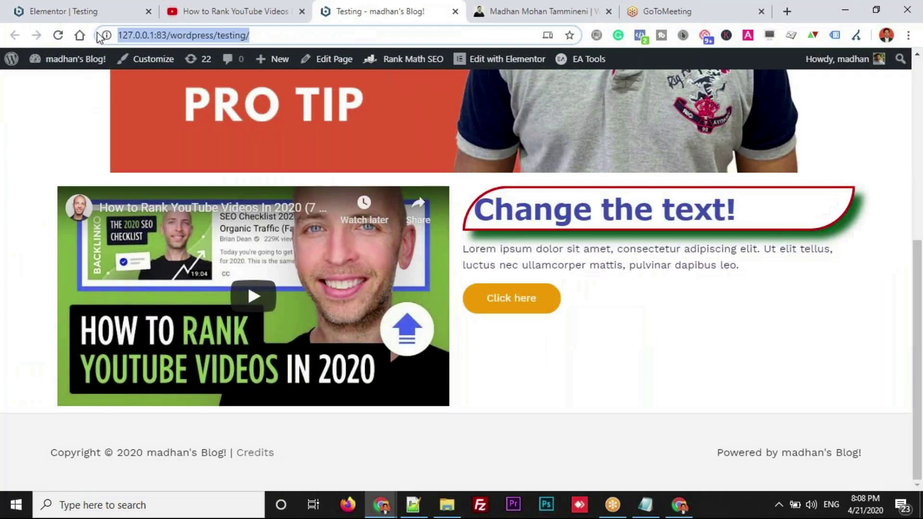
left_click(59, 35)
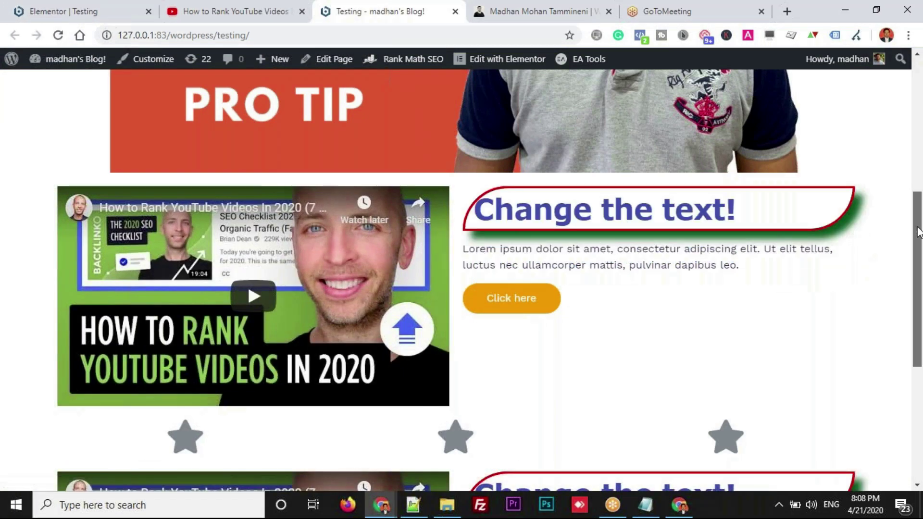
left_click_drag(919, 233, 913, 303)
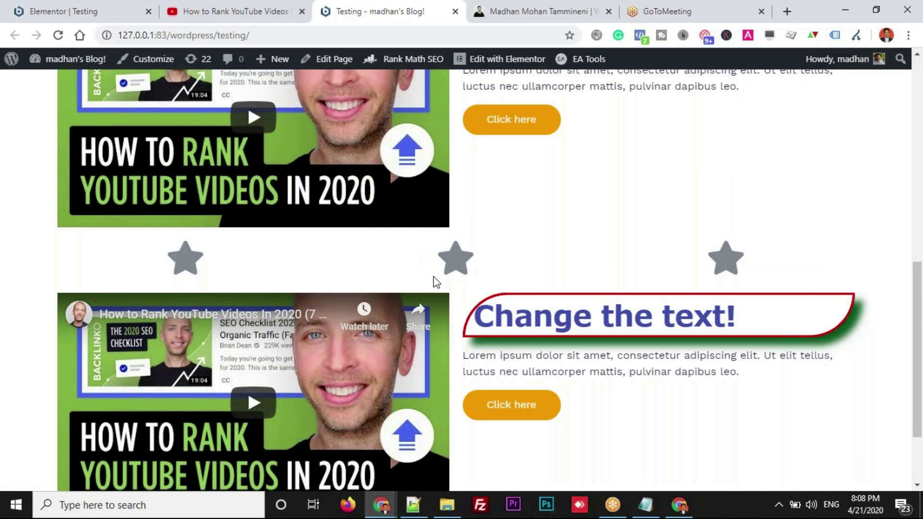
Return to the Elementor editor, set the star icon section's top and bottom margins to 58 px, and check the spacing on the live page
left_click(96, 12)
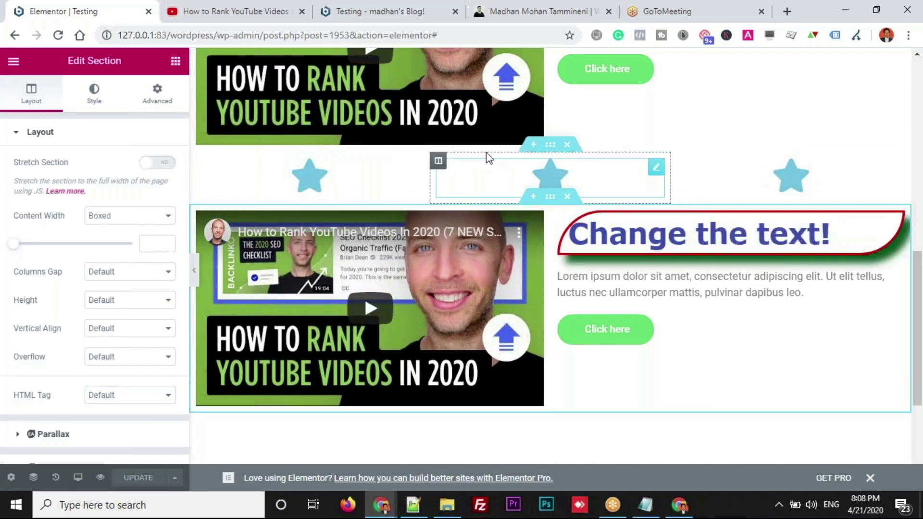
left_click(550, 146)
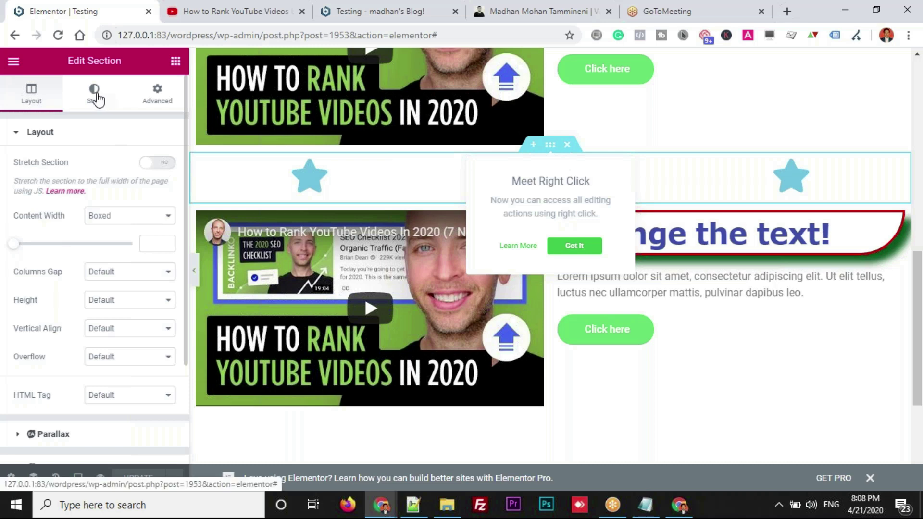
left_click(149, 101)
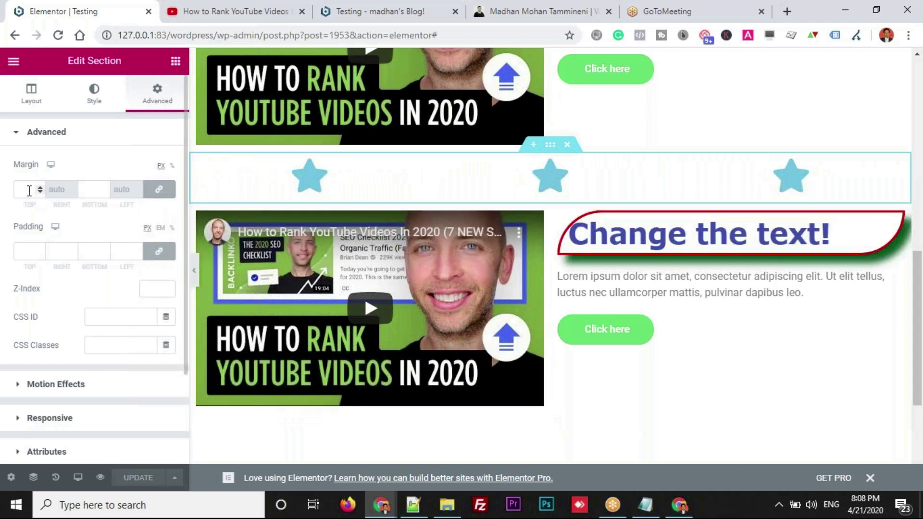
left_click_drag(39, 188, 40, 188)
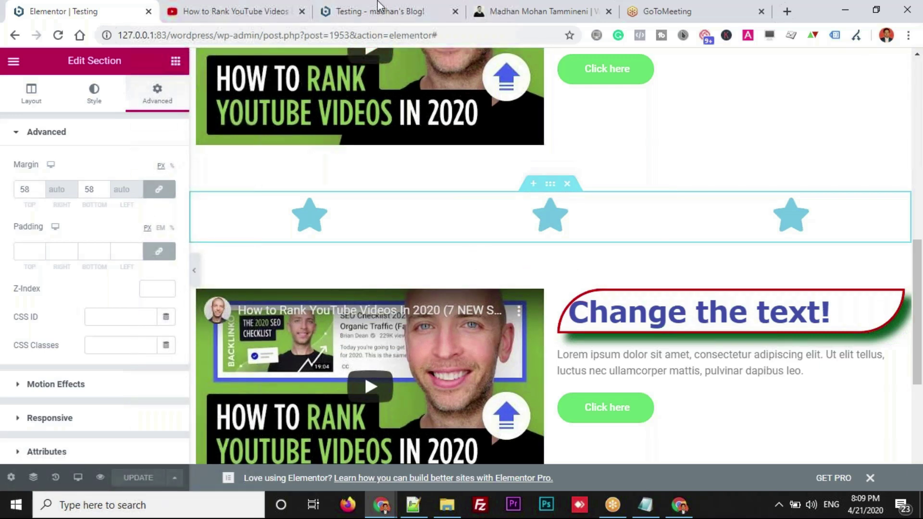
left_click(373, 21)
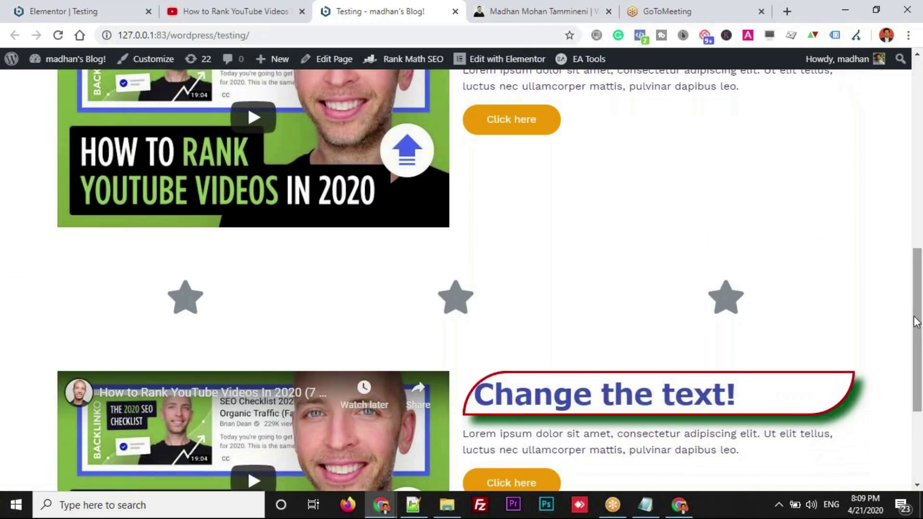
scroll(919, 298, "up", 5)
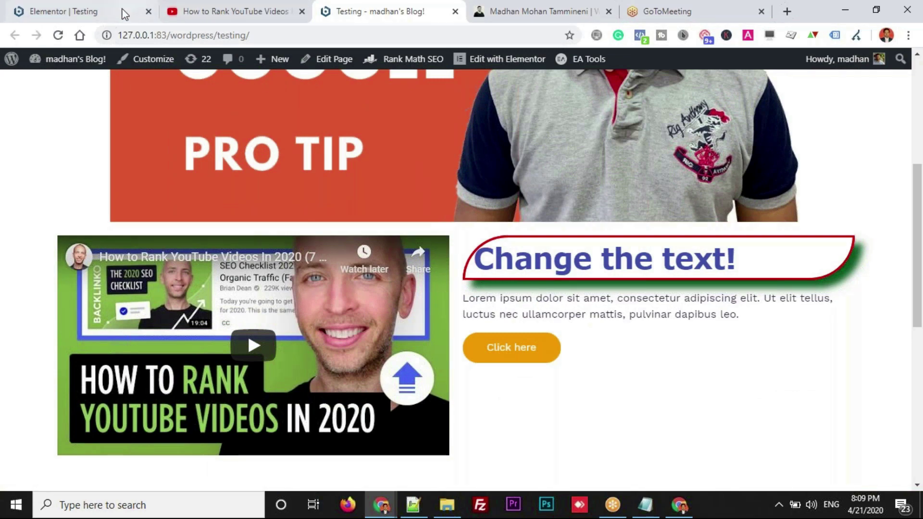
Back in the Elementor editor, unlink the first video section's margins, set its top margin to 45 px and update the page
left_click(100, 14)
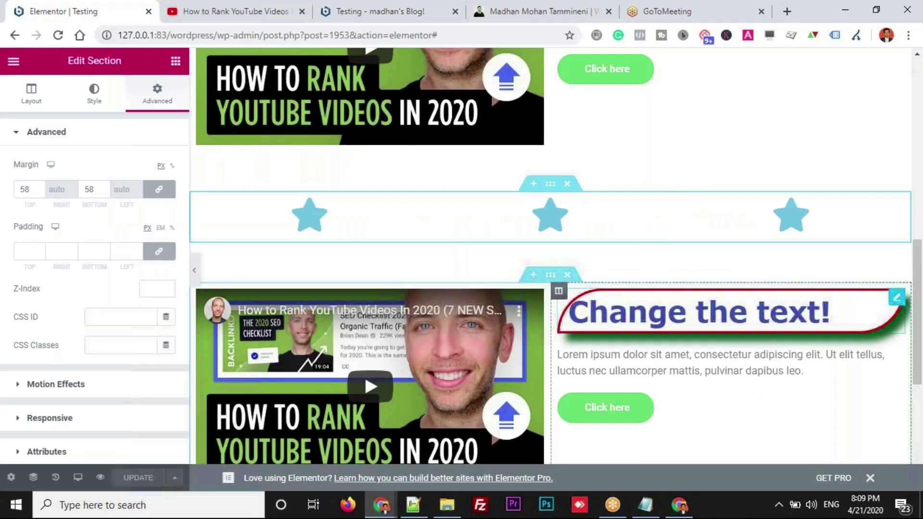
left_click_drag(919, 308, 918, 228)
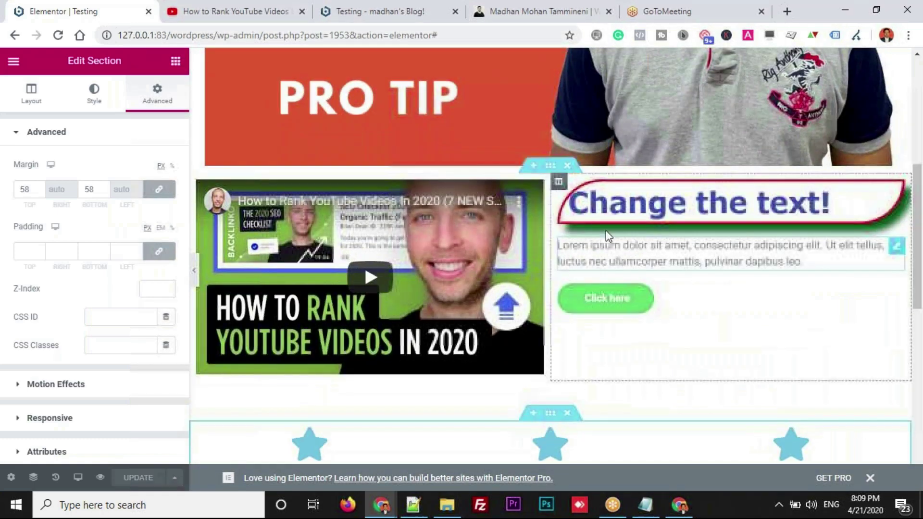
left_click(551, 169)
left_click(161, 96)
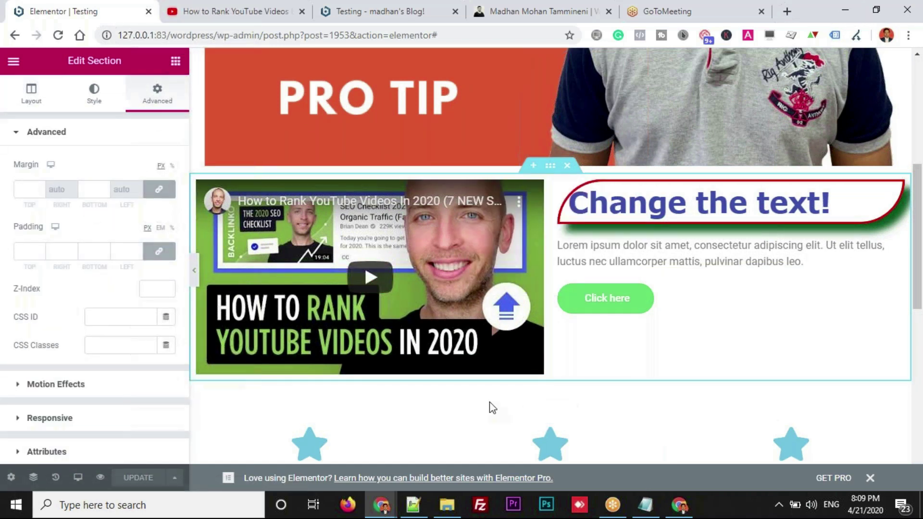
left_click(156, 193)
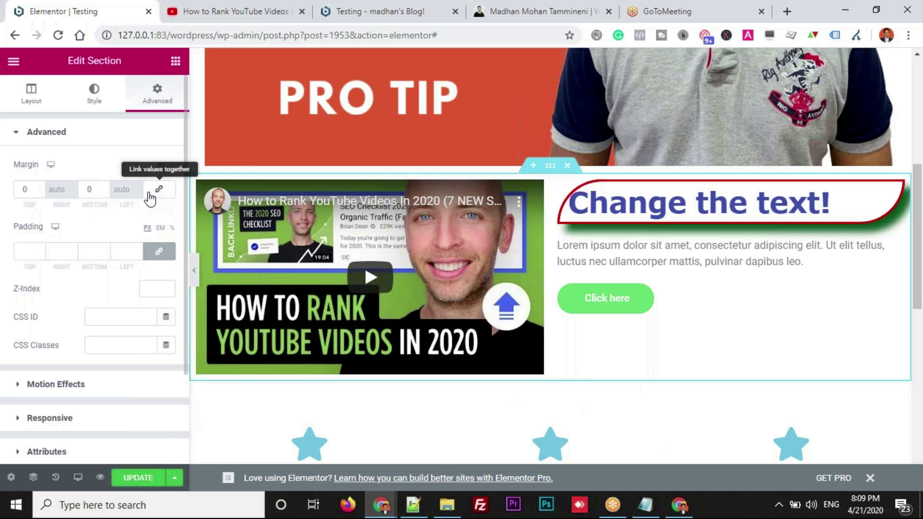
left_click(41, 187)
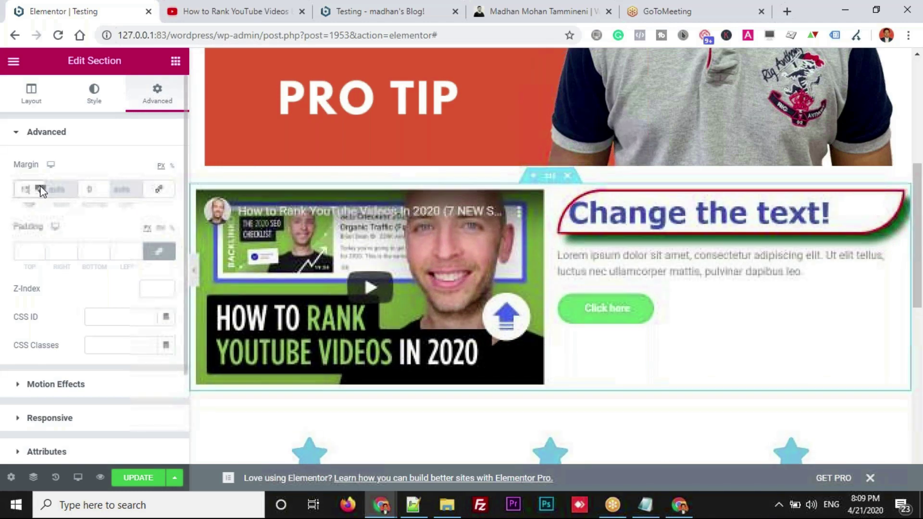
left_click(40, 188)
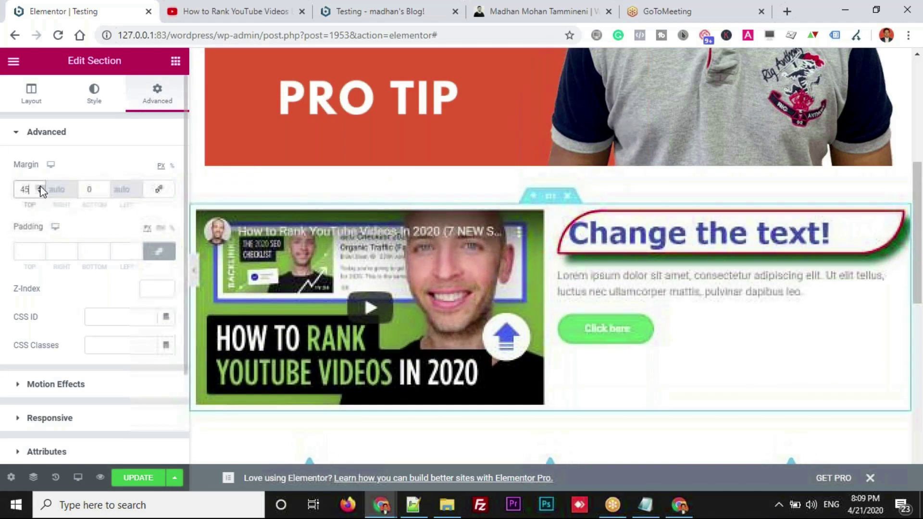
left_click(147, 478)
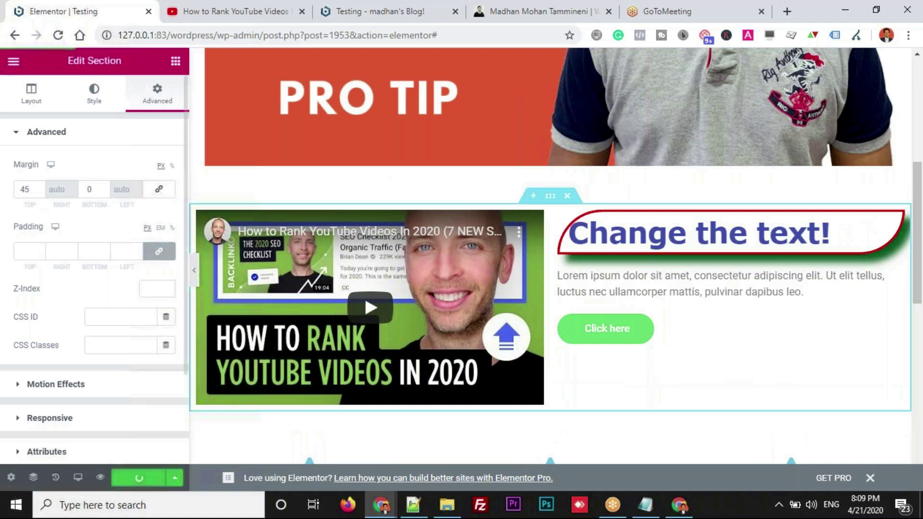
Reload the live Testing page to check the spacing above the first video section
left_click(334, 22)
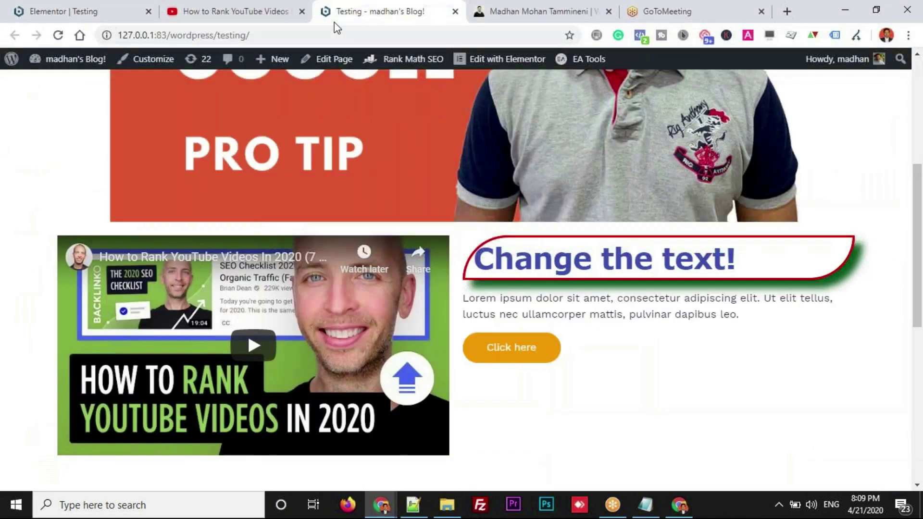
left_click(58, 35)
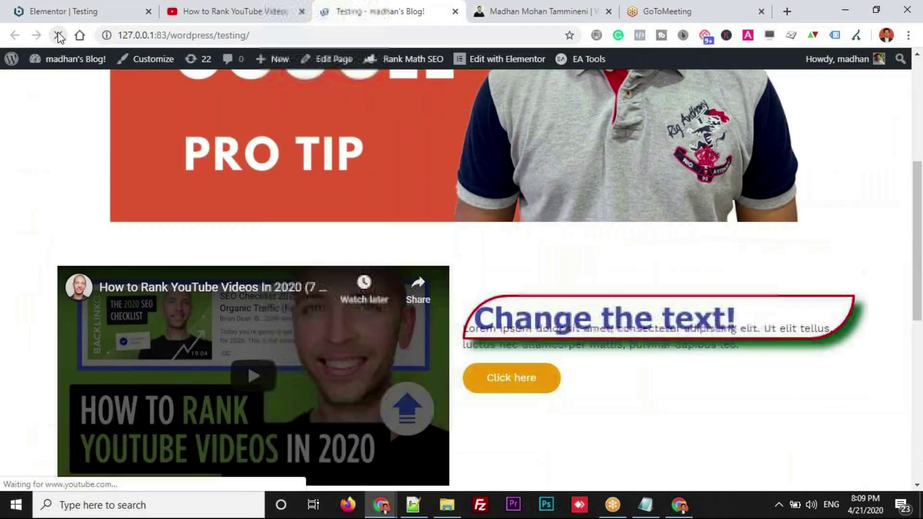